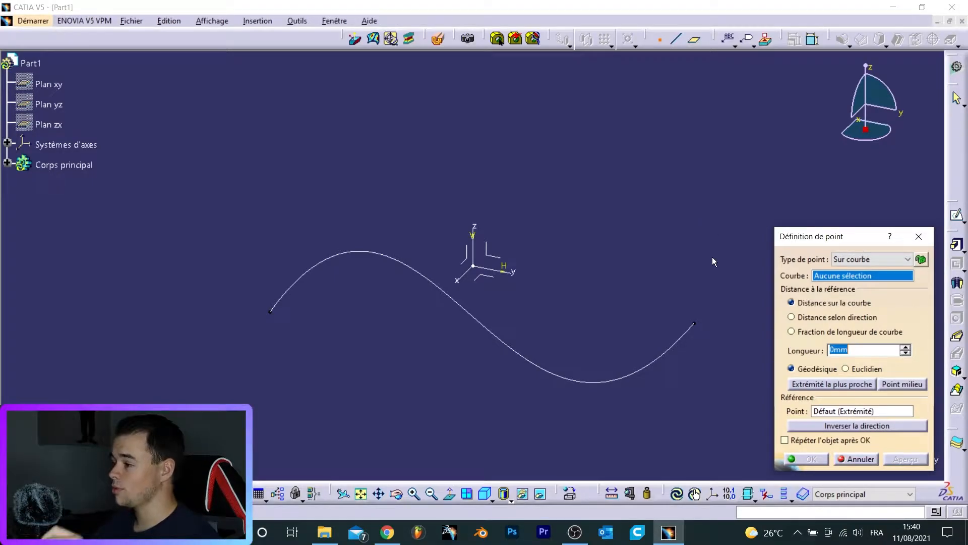
- Define a point on the sketch curve, using the curve's right-hand endpoint as the reference point
left_click(348, 254)
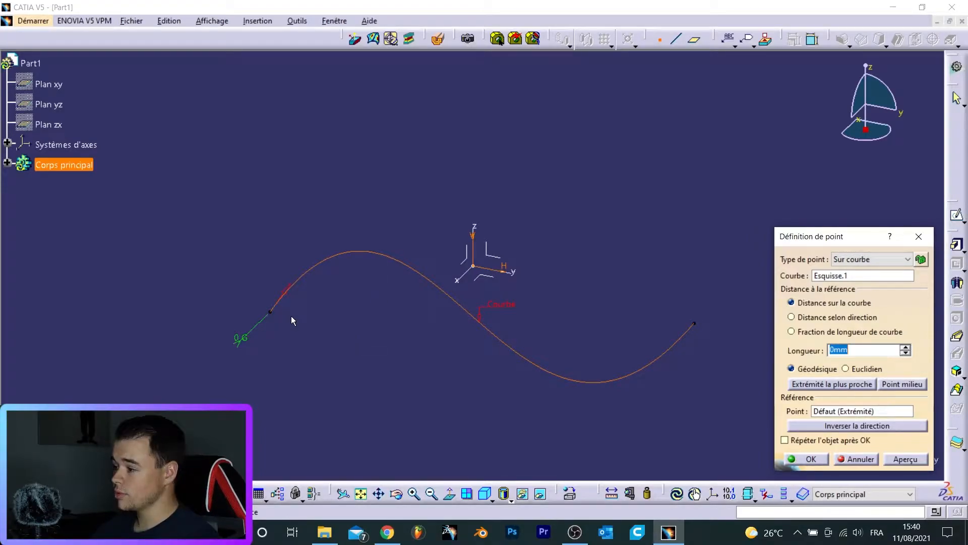
left_click(838, 411)
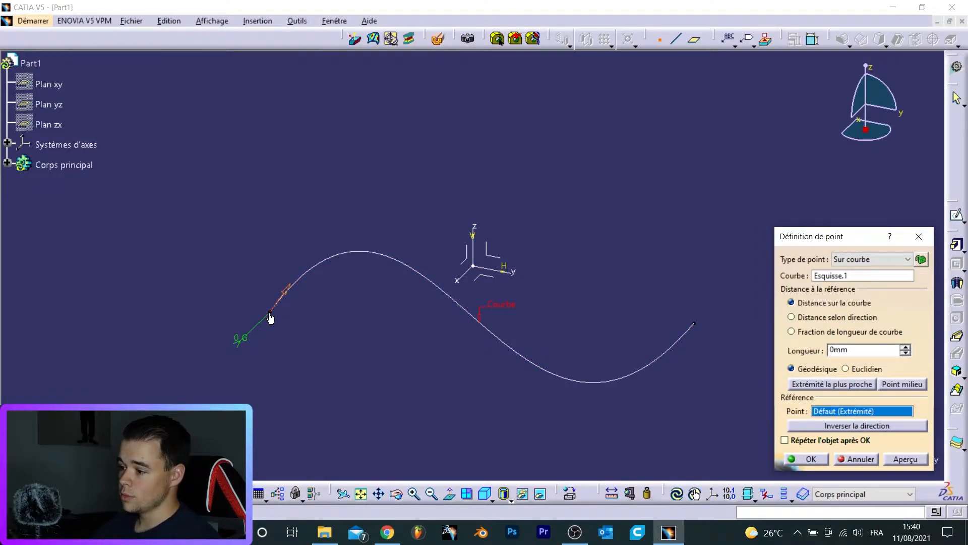
left_click(695, 325)
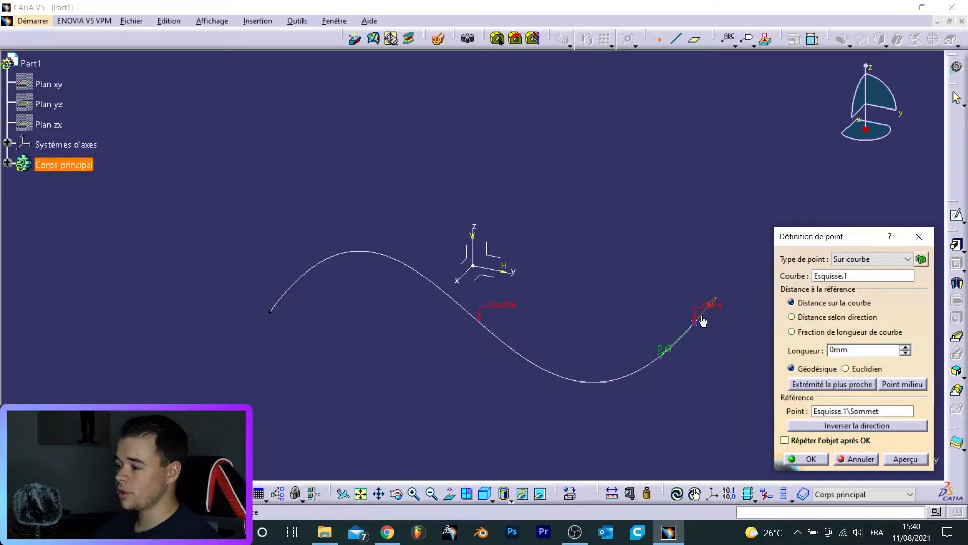
left_click(703, 321)
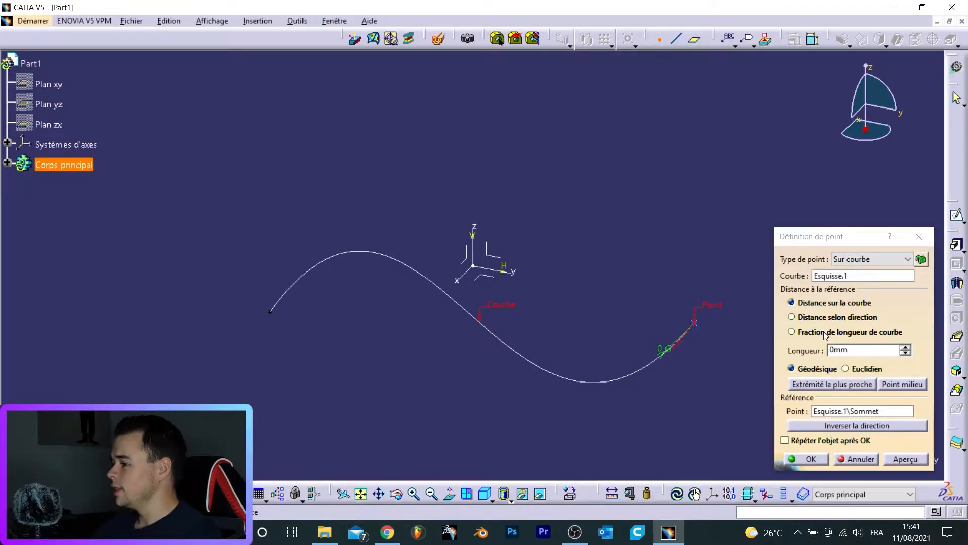
- Set the length along the curve to 50 mm, preview it, and compare Euclidean against geodesic measurement
left_click(906, 348)
type("50")
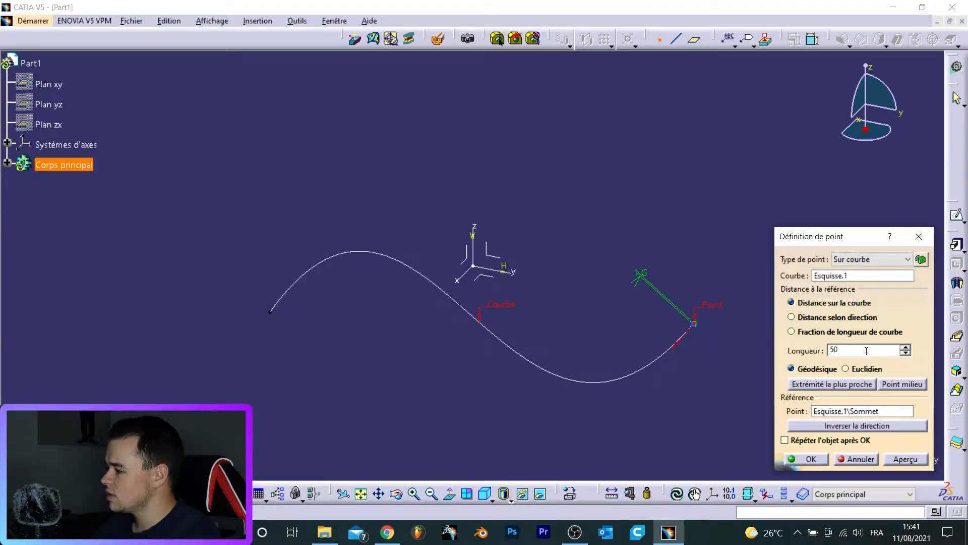
left_click(899, 459)
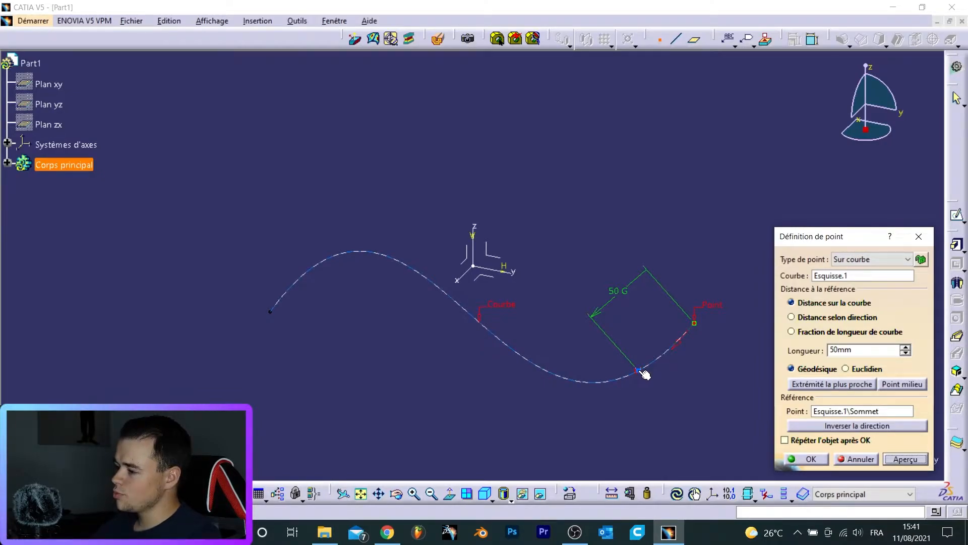
left_click(847, 369)
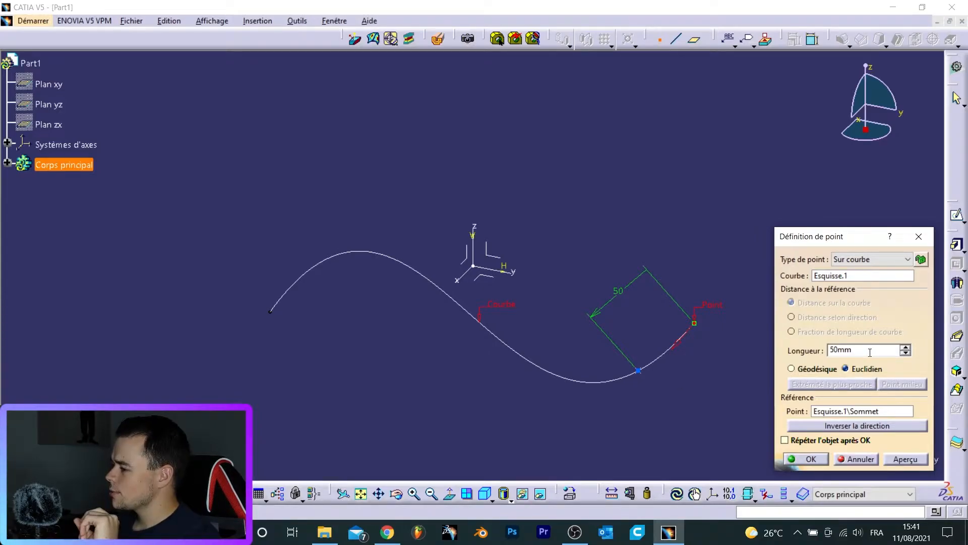
left_click(792, 368)
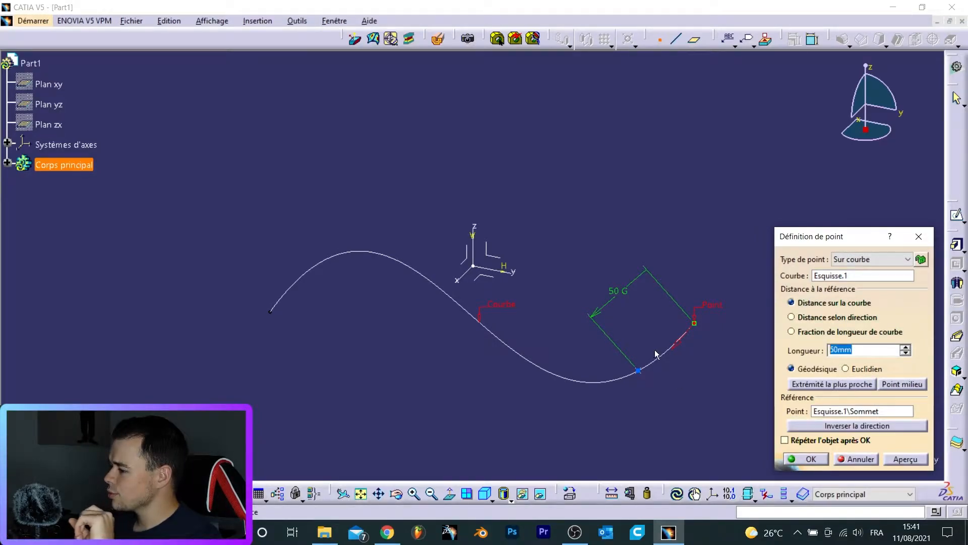
- Set the length to 200 mm, preview it, and compare Euclidean against geodesic measurement again
type("200")
left_click(896, 460)
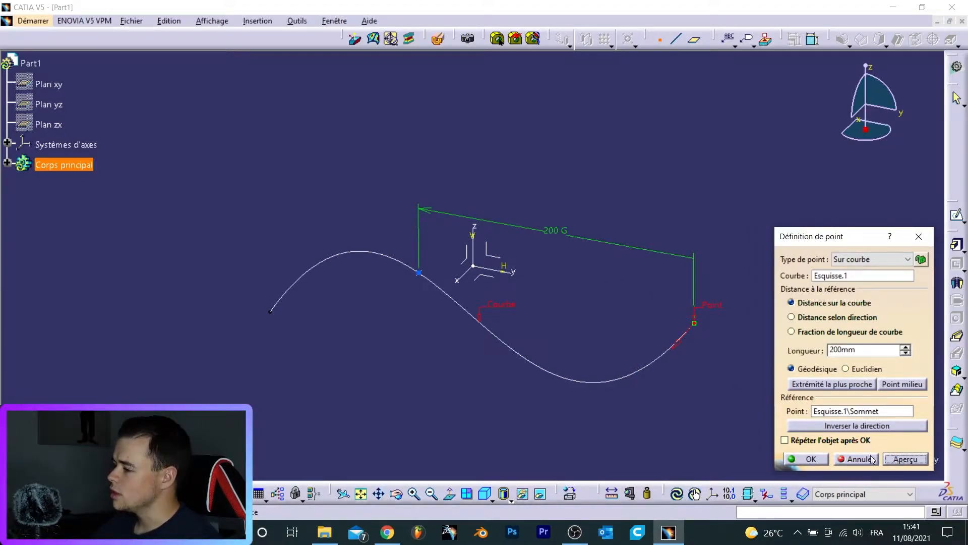
left_click(846, 369)
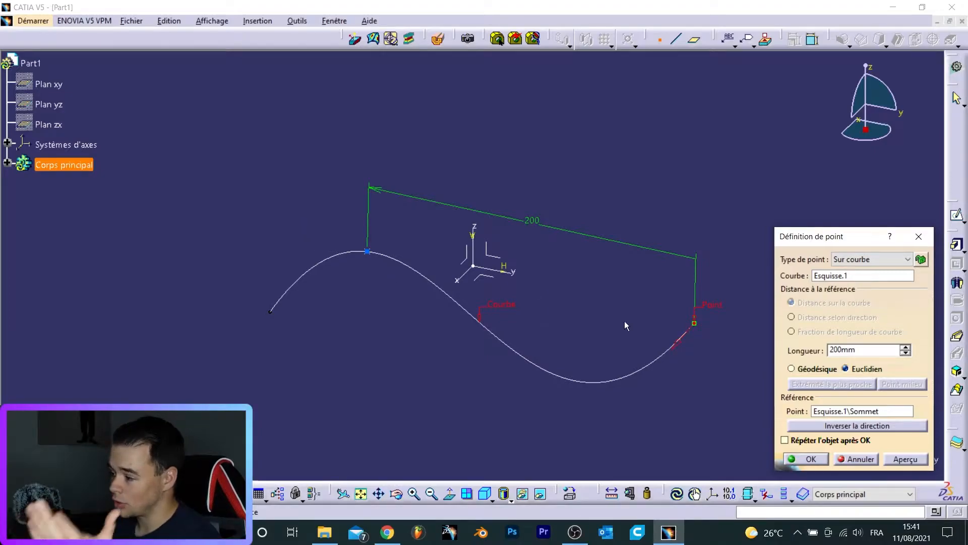
left_click(816, 368)
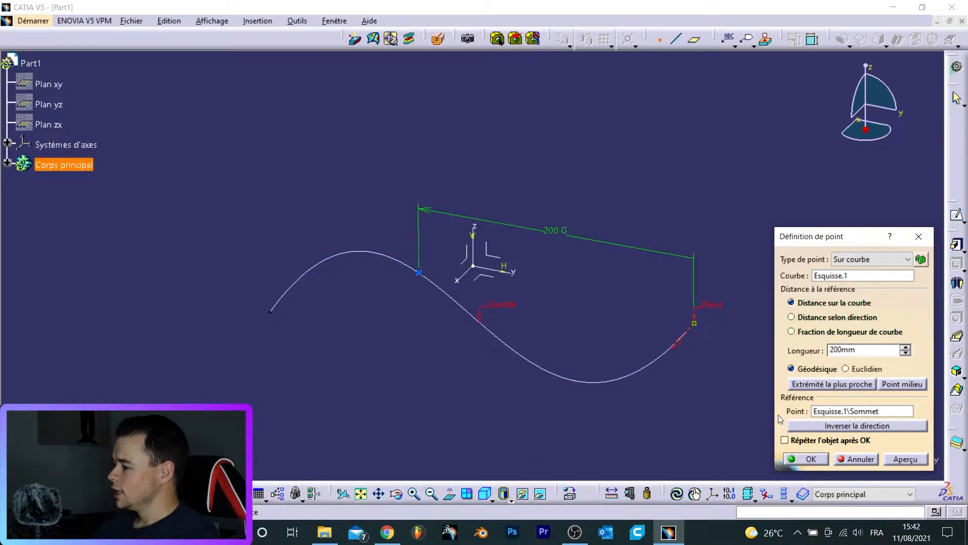
- Switch to distance along a direction, pick the Y axis as direction, and set the offset to 100 mm with preview
left_click(813, 318)
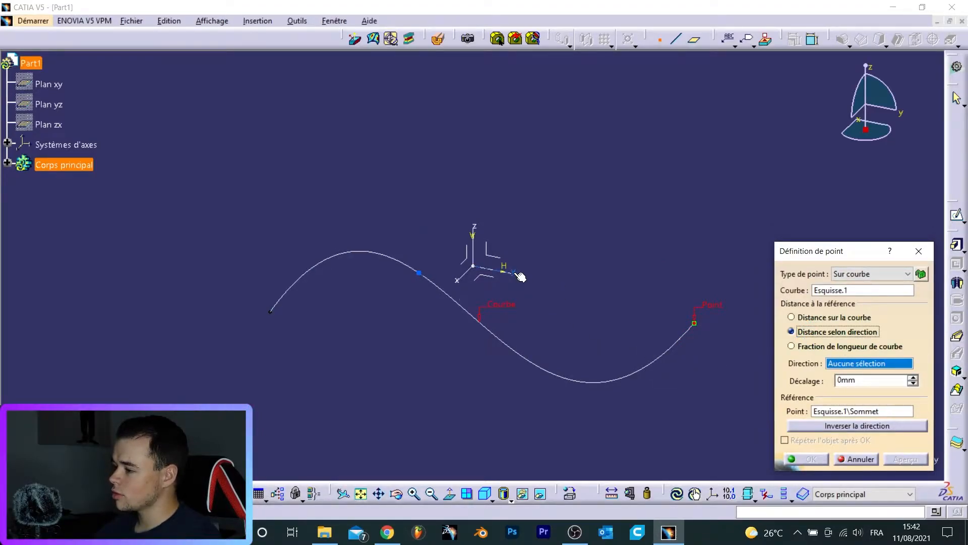
left_click(492, 269)
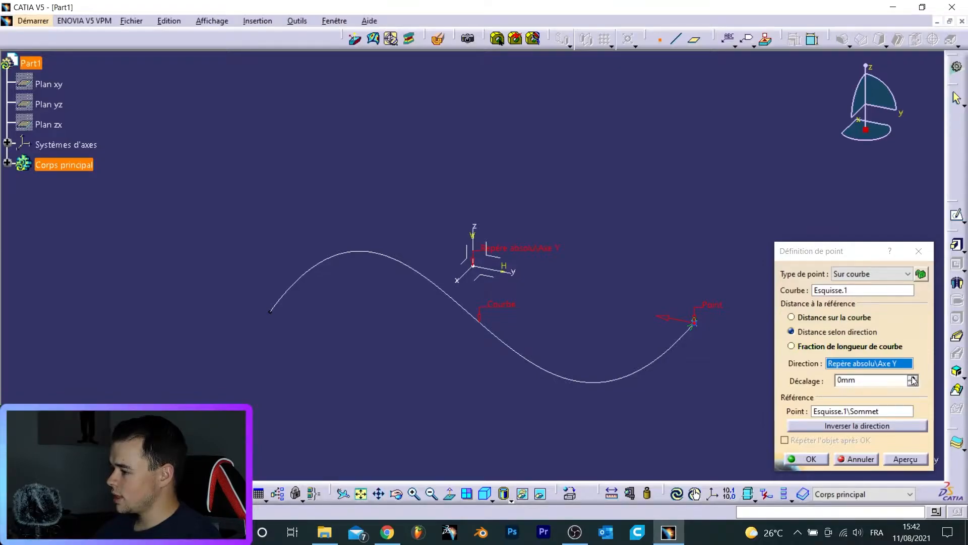
left_click_drag(895, 380, 725, 377)
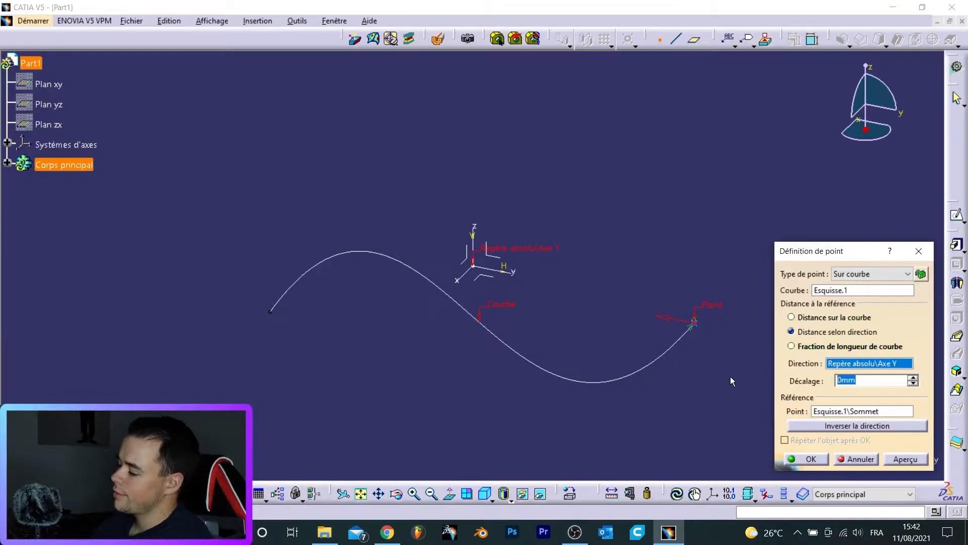
type("20")
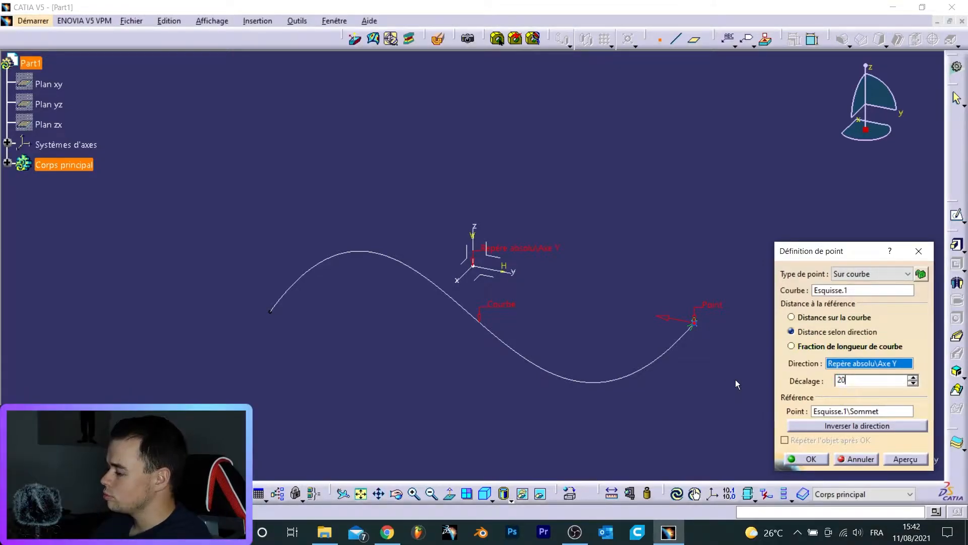
key("BackSpace")
key("BackSpace")
type("100")
left_click(905, 459)
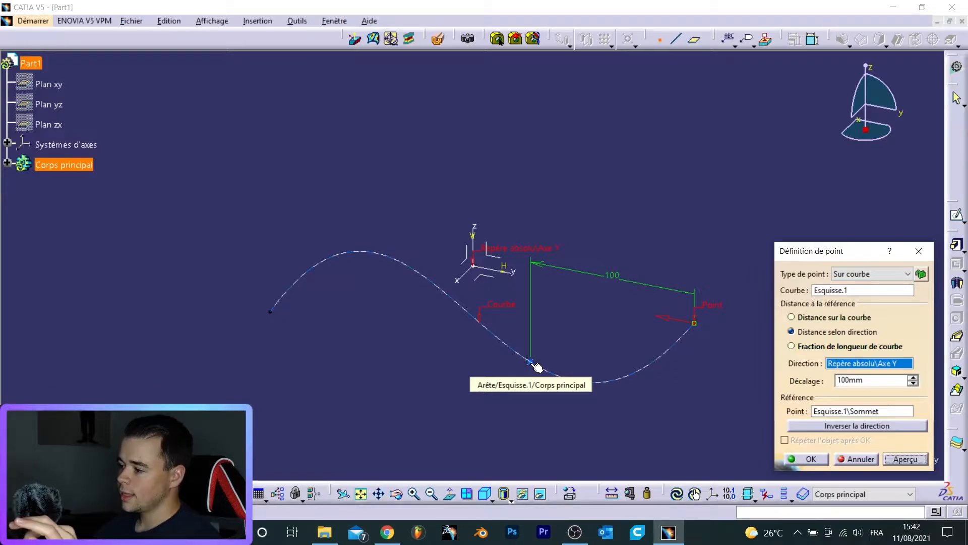
- Switch to fraction of curve length and set the ratio to 0,5
left_click(792, 346)
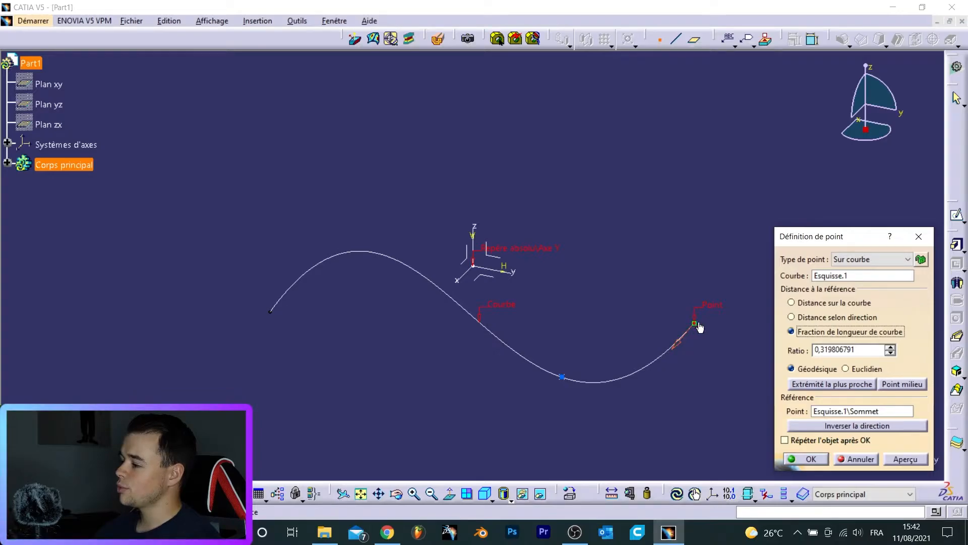
double_click(862, 351)
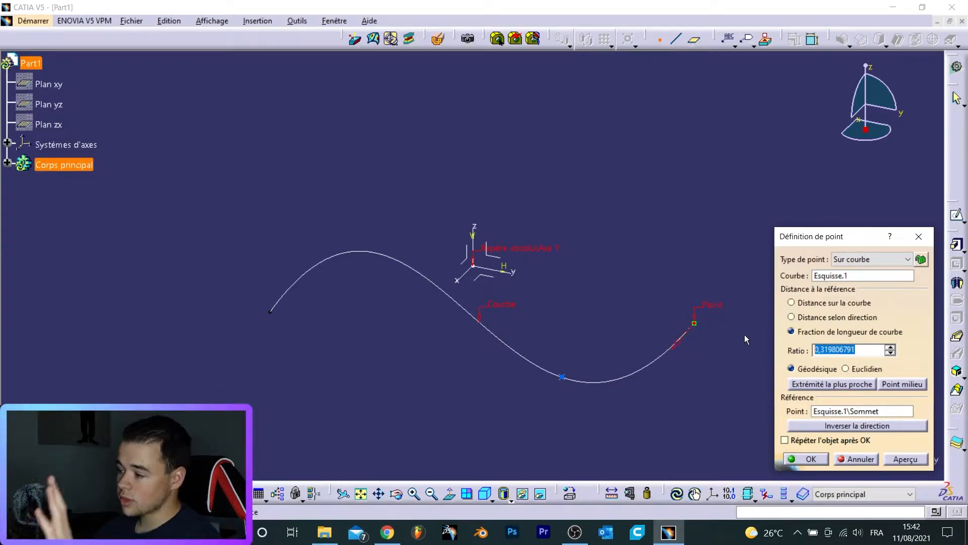
type("0,5")
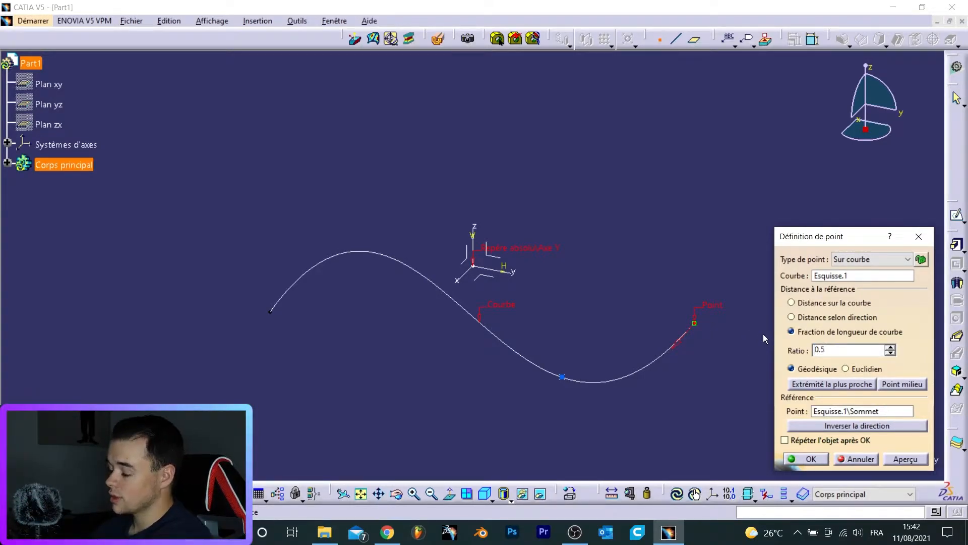
key("Tab")
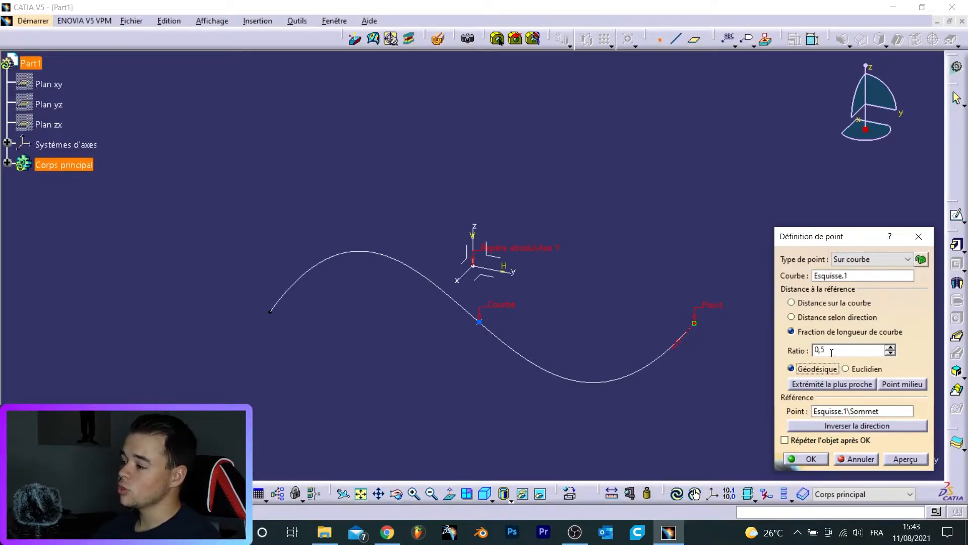
- Change the ratio to 0.25 and then to 0.3333
key("shift+Tab")
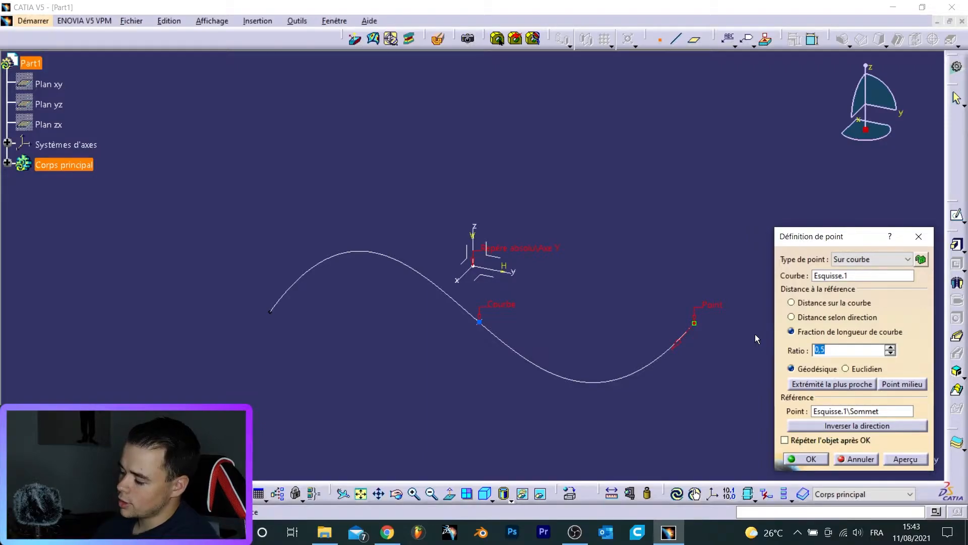
type("0.25")
key("Tab")
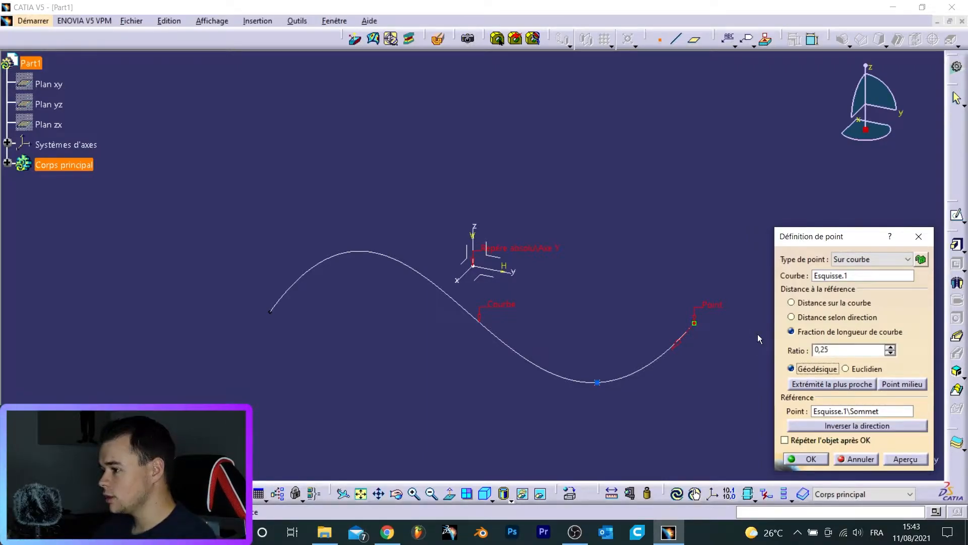
key("shift+Tab")
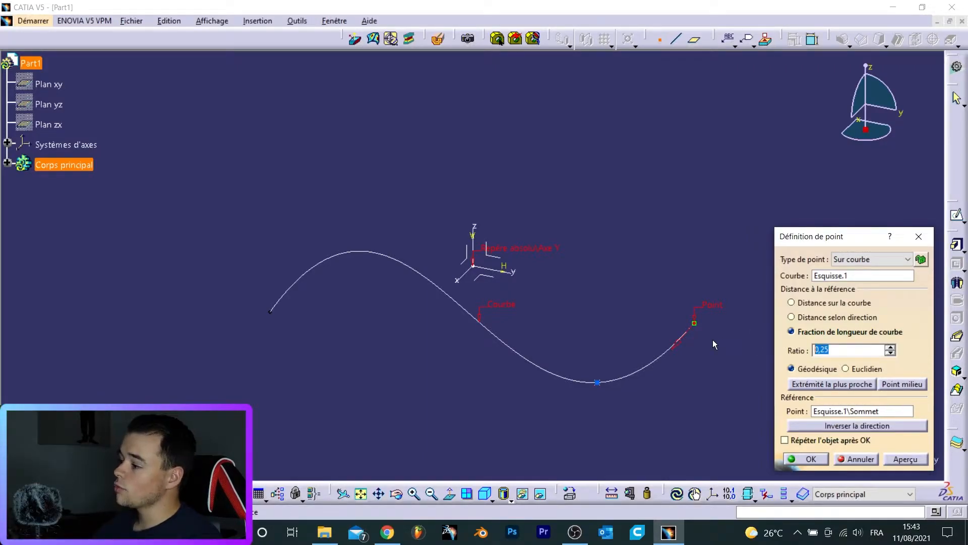
type("0.")
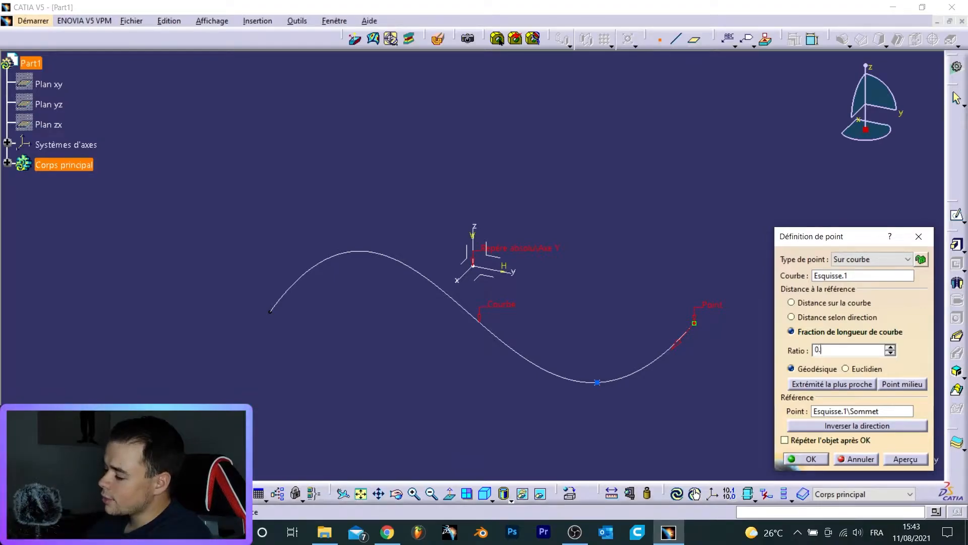
type("3333")
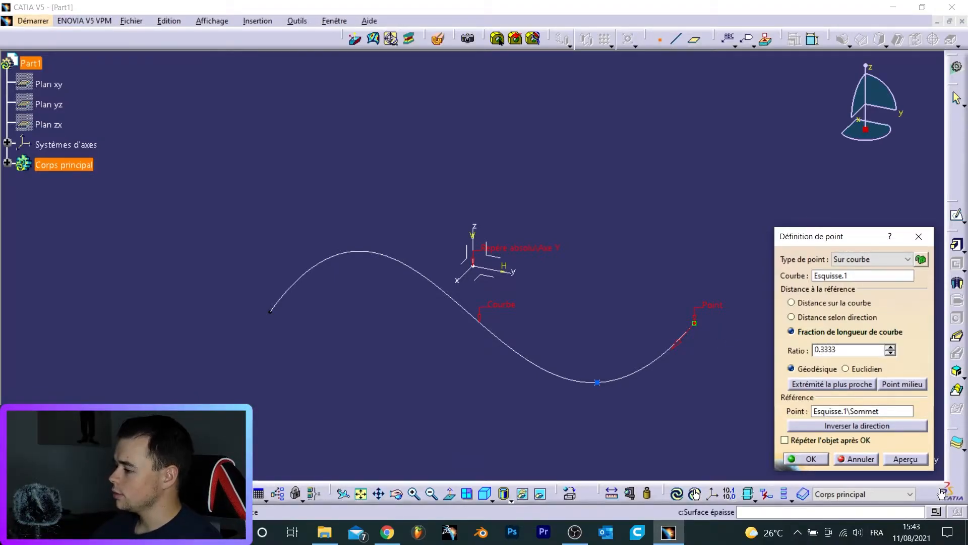
key("Return")
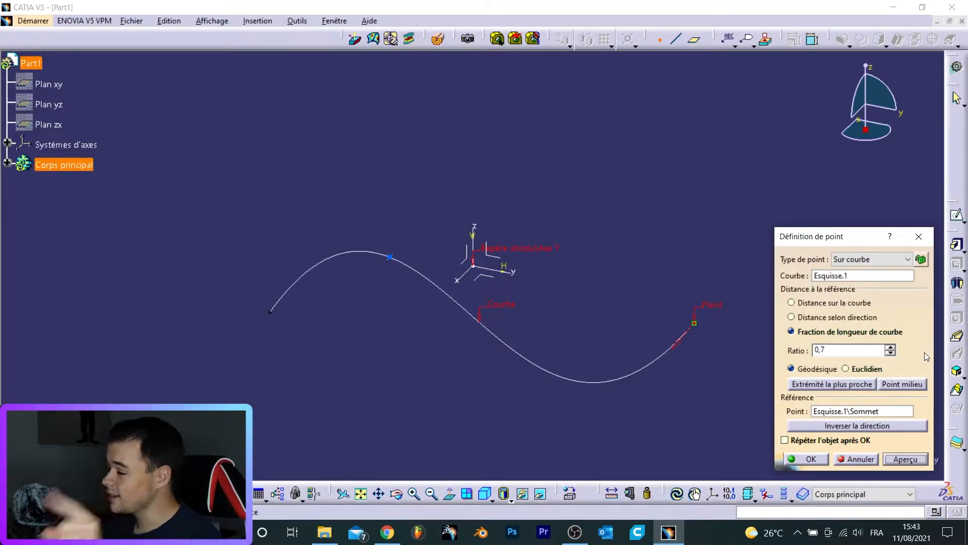
- Place the point at the curve's midpoint, then at the curve's nearest extremity
left_click(904, 386)
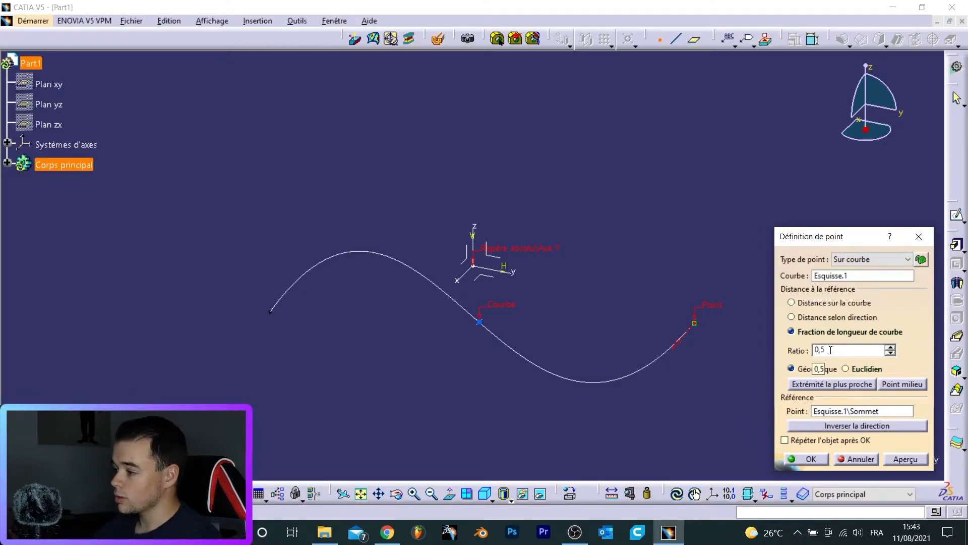
left_click(812, 301)
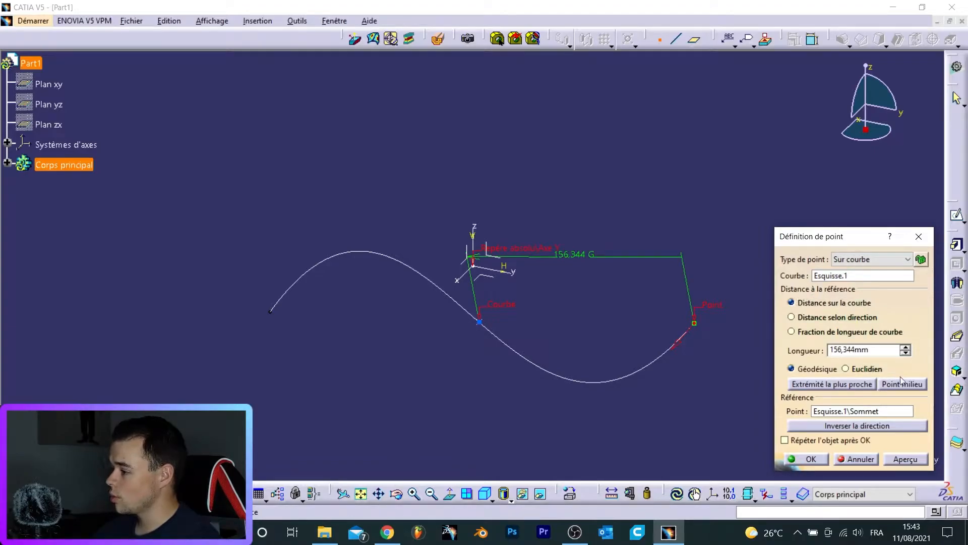
left_click(844, 332)
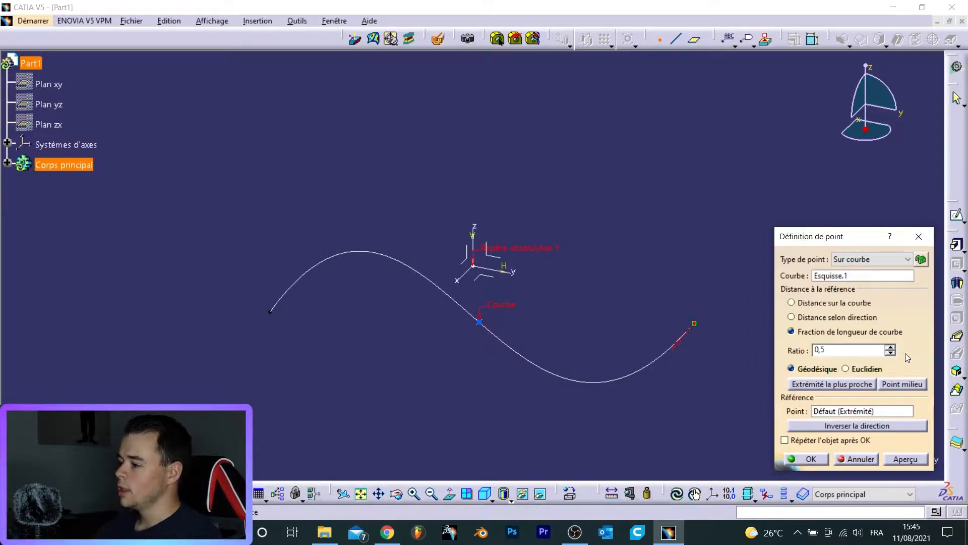
left_click(825, 385)
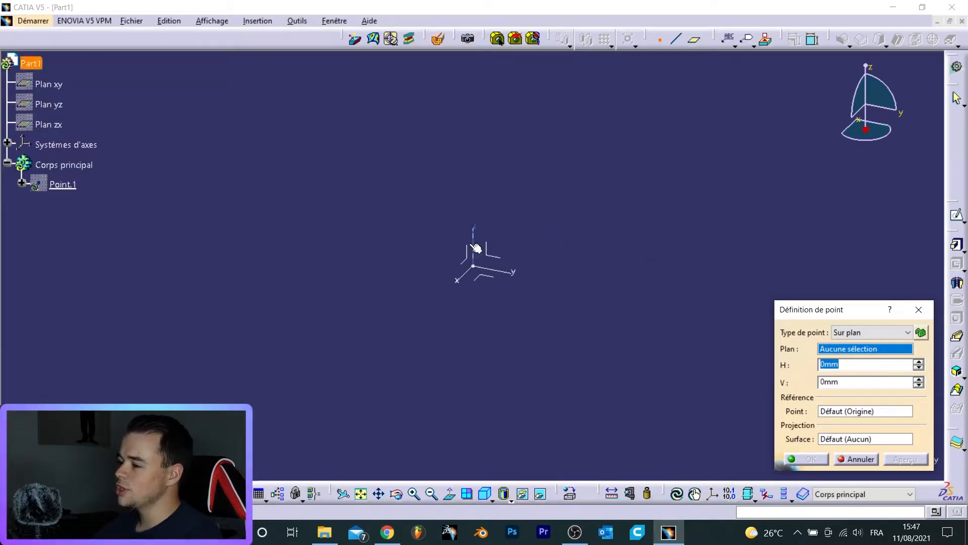
- Create a point on the ZX plane at about H 77 mm, V 8 mm by picking a location in the view
left_click(472, 263)
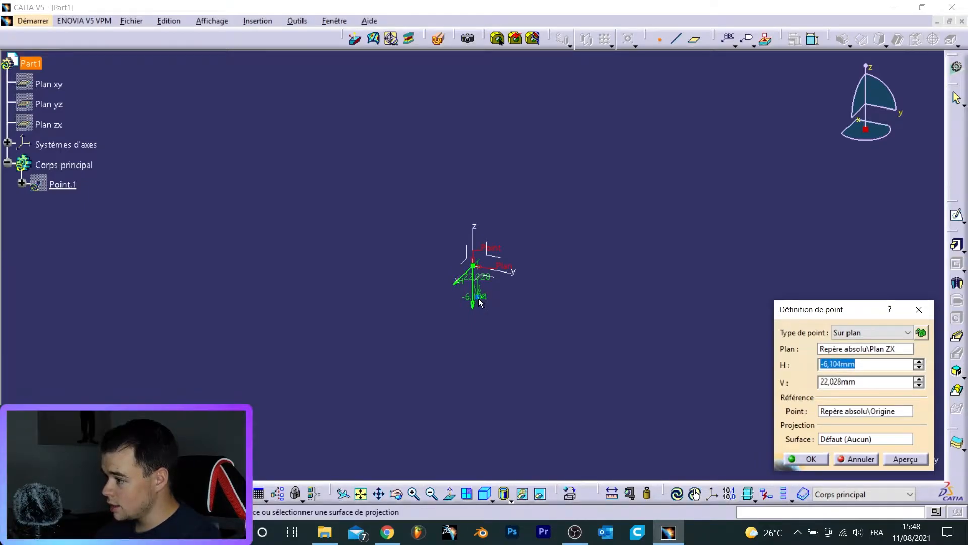
left_click(416, 333)
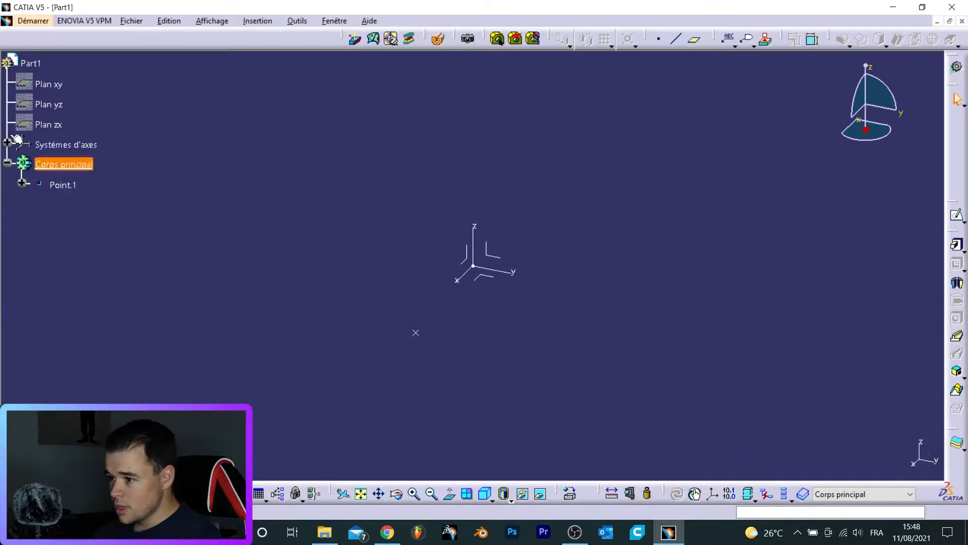
- Edit Point.1 to move it to about H 0 mm, V 24 mm on the plane, then reopen its definition
double_click(59, 186)
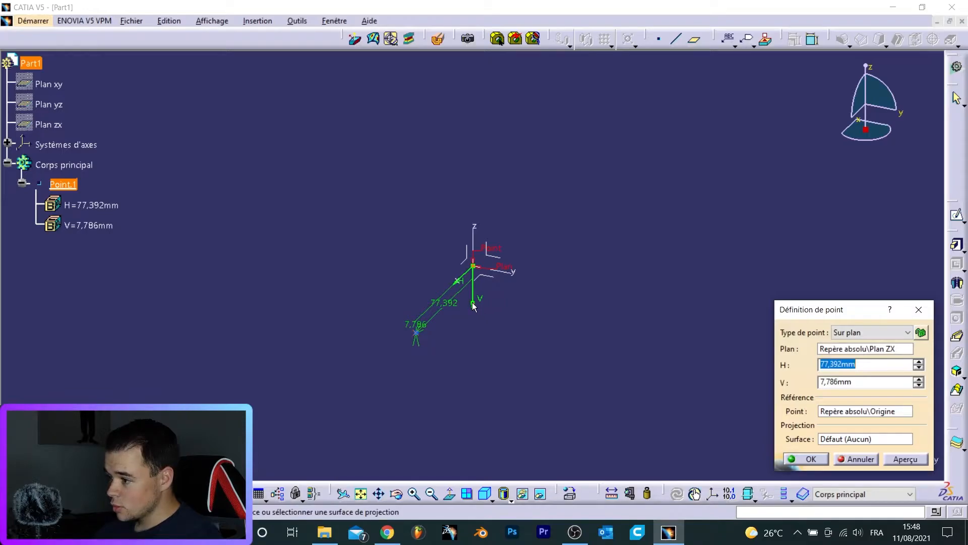
left_click(473, 298)
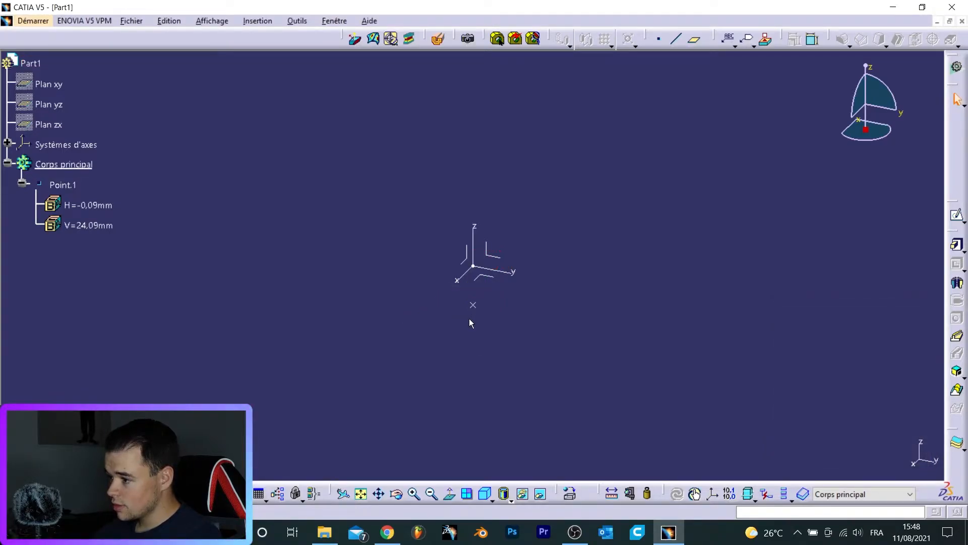
double_click(62, 185)
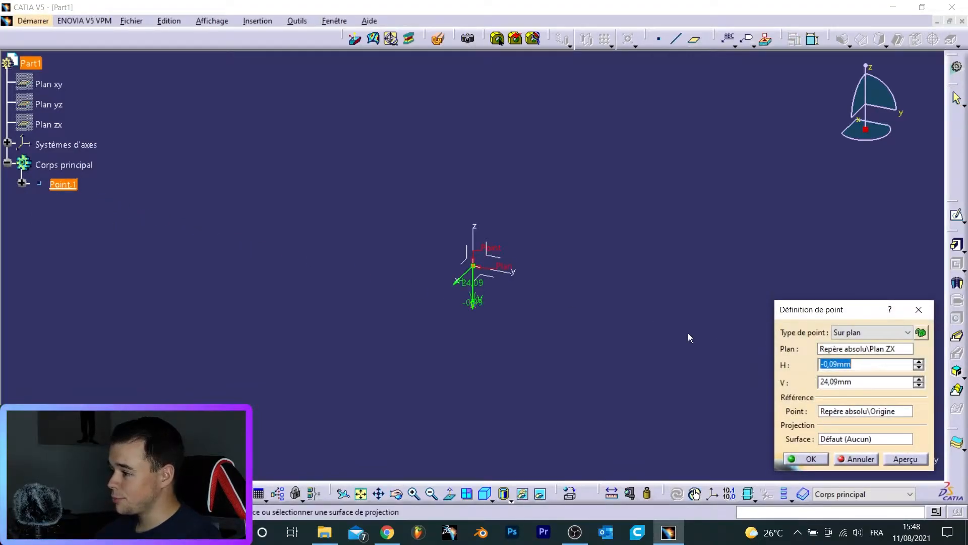
- Create a point on the extrusion's surface, selecting the face and repositioning the point by picking locations on it
left_click(512, 188)
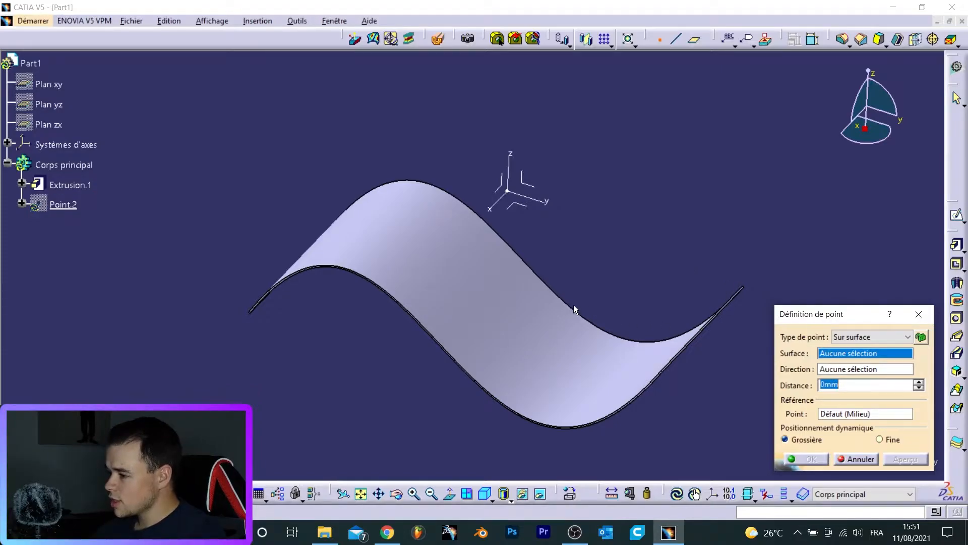
left_click(545, 317)
left_click_drag(545, 388, 562, 359)
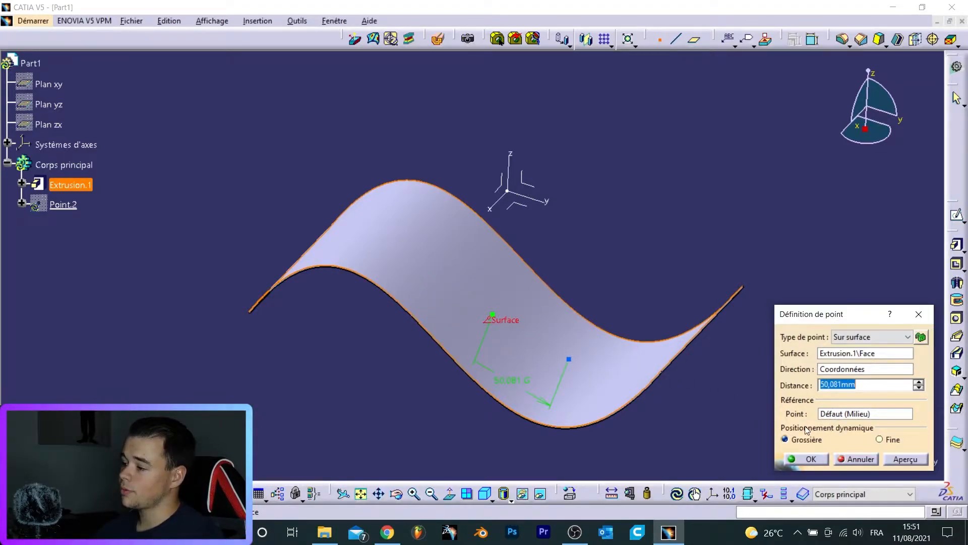
left_click(577, 353)
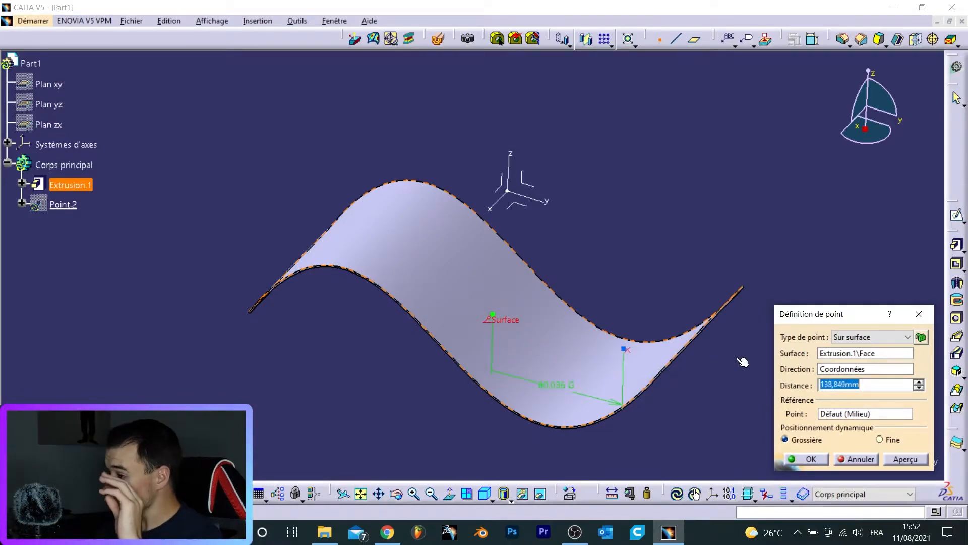
left_click(624, 405)
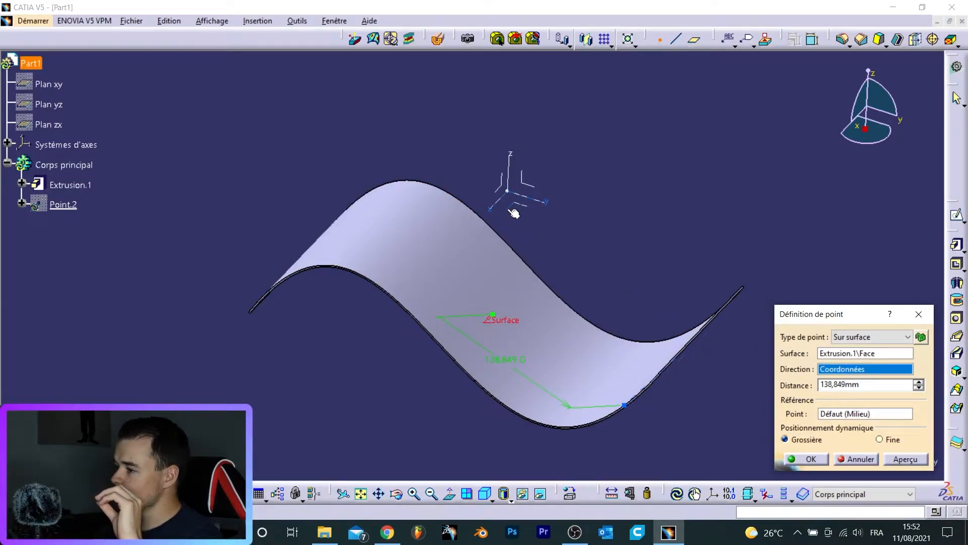
- Set the surface point's direction to the Y axis and its distance to 100 mm, then preview it
left_click(542, 202)
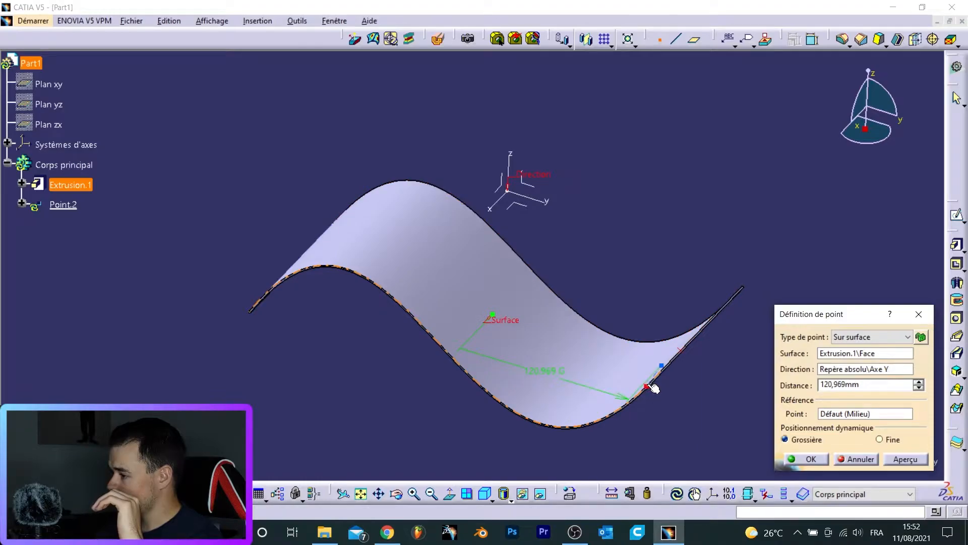
double_click(850, 383)
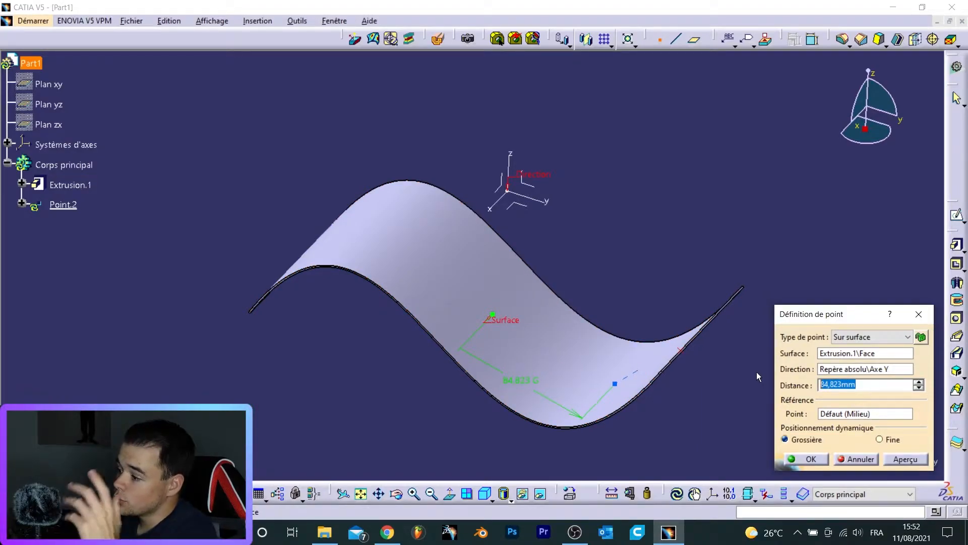
type("100")
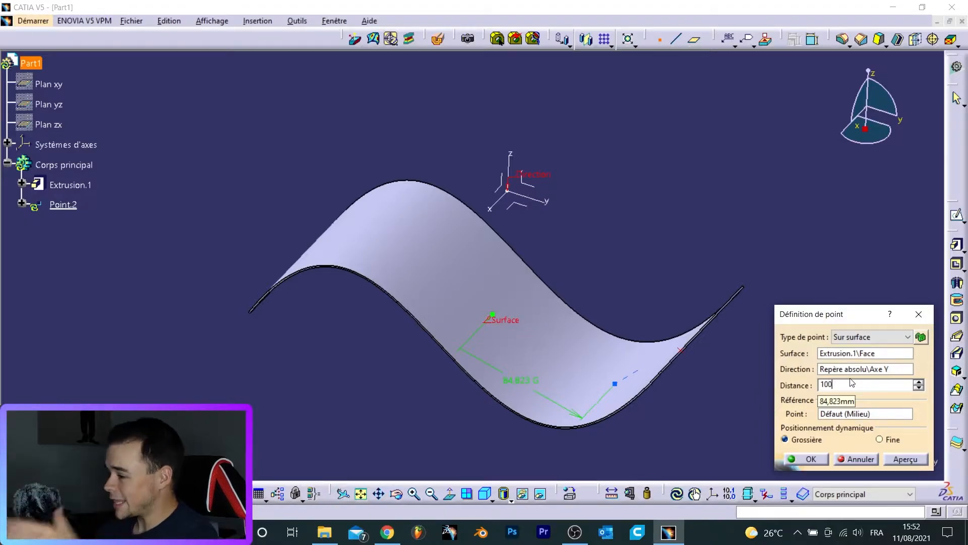
left_click(888, 459)
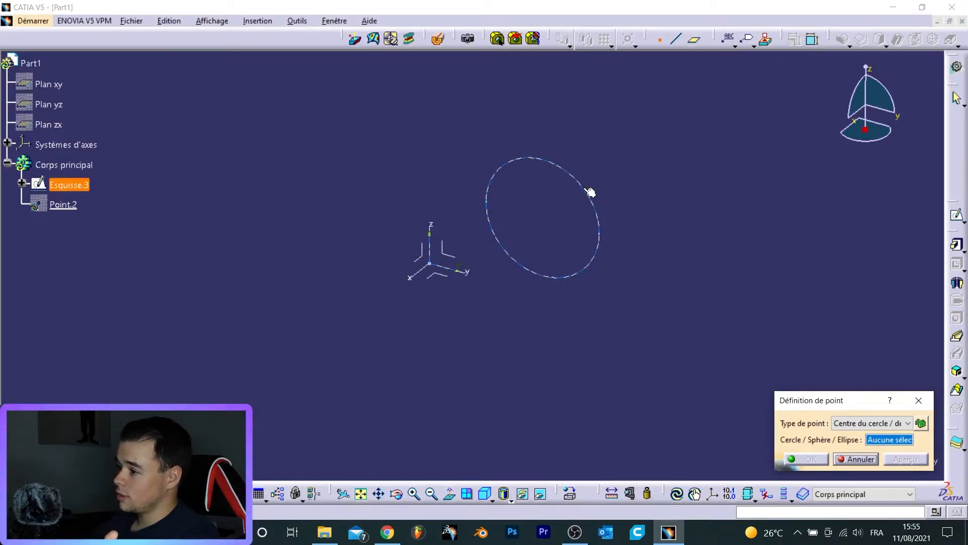
- Create a point at the centre of the circle sketch
left_click(584, 187)
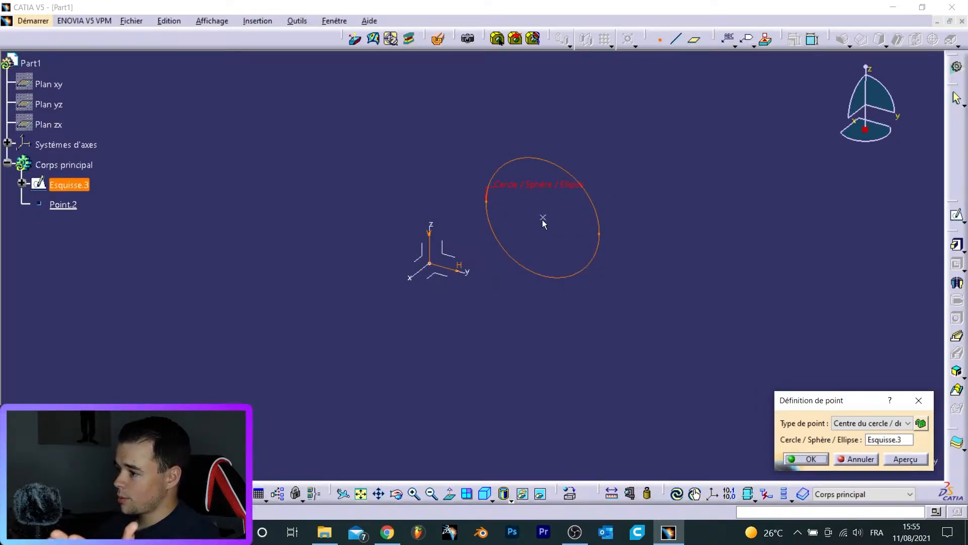
left_click(811, 459)
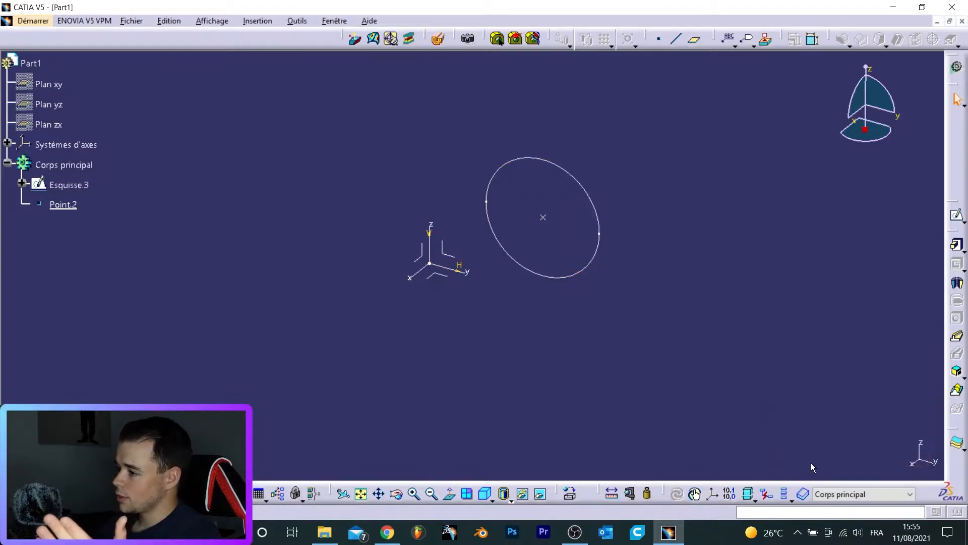
left_click(546, 220)
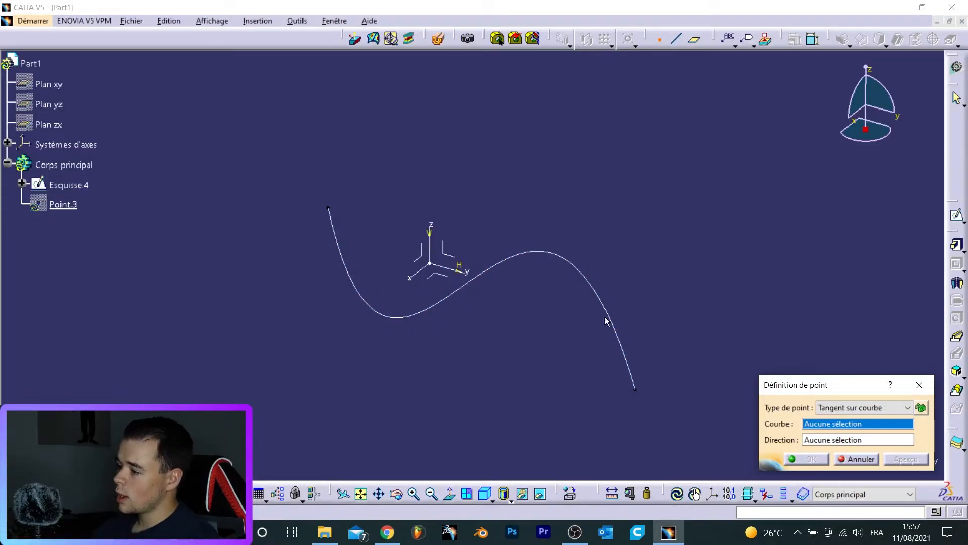
- Select the curve and a direction for a point tangent on the curve
left_click(484, 277)
left_click(465, 271)
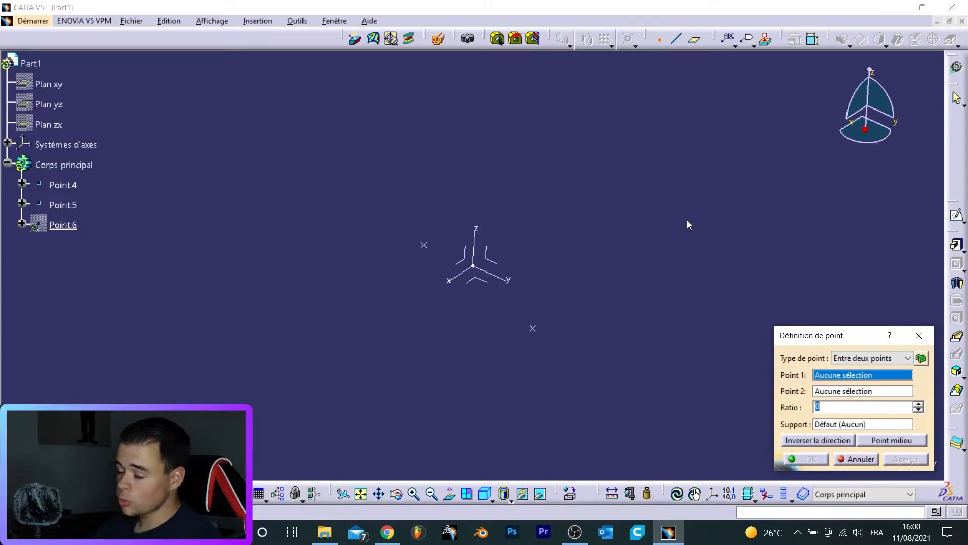
- Create a point between Point.5 and Point.4, placing it at their midpoint
middle_click_drag(444, 251, 604, 329)
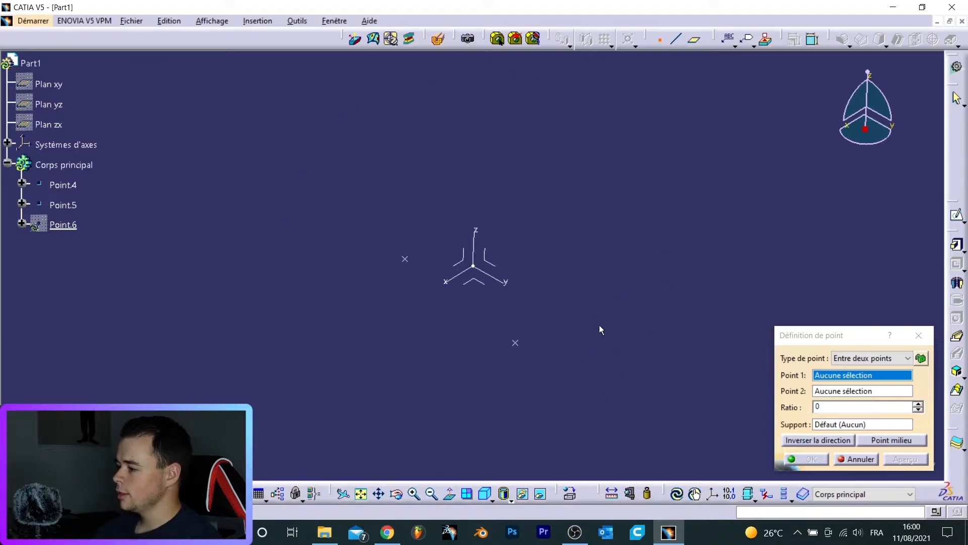
left_click(405, 260)
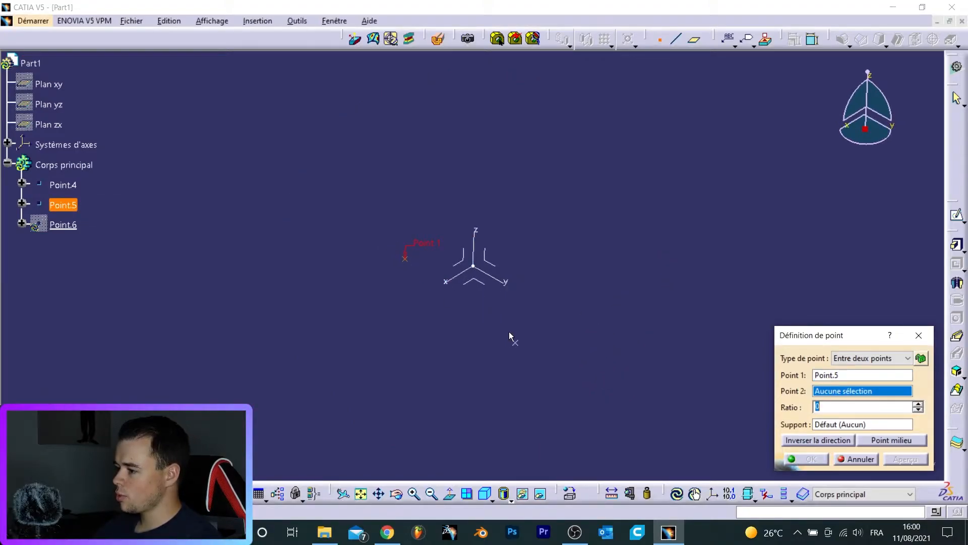
left_click(516, 342)
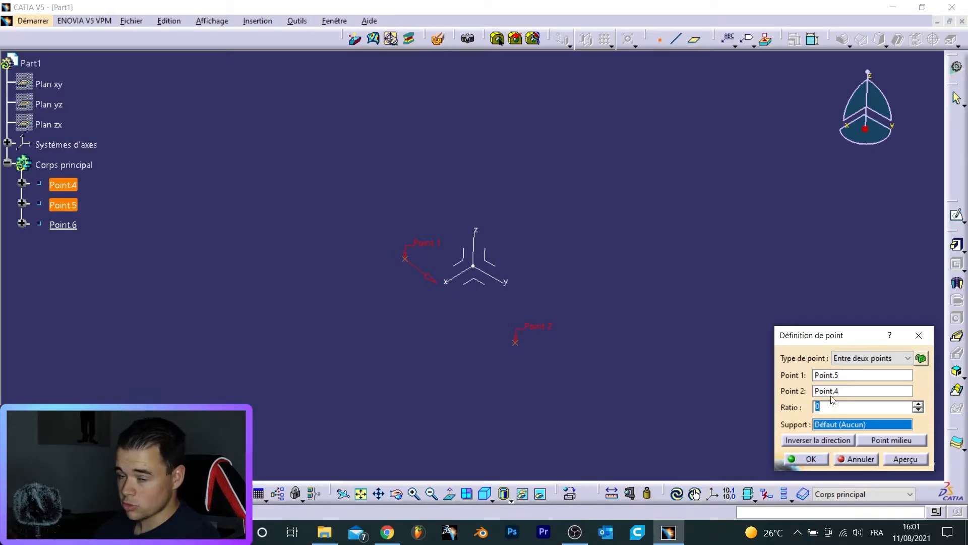
left_click(903, 440)
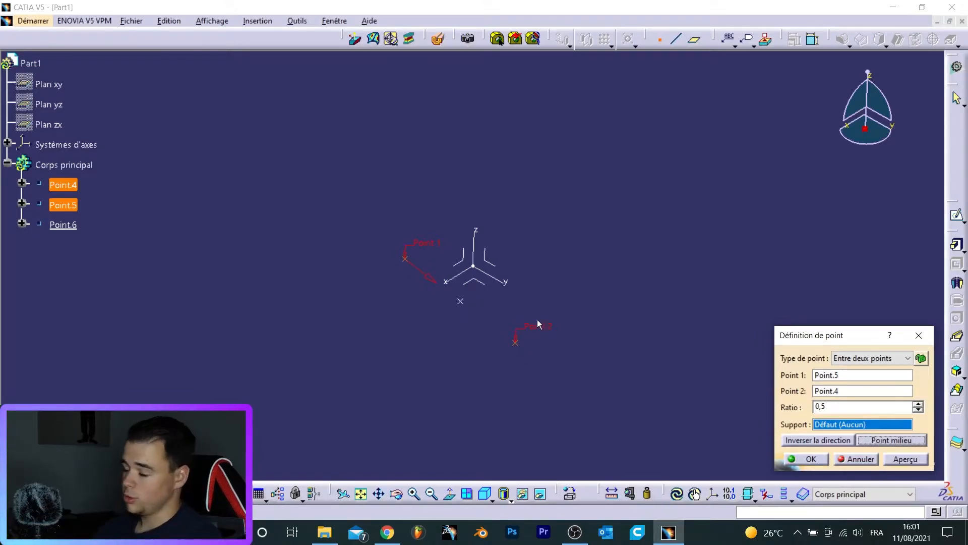
- Set the between-points ratio to 0.2 and reverse the direction
double_click(856, 411)
type("0.2")
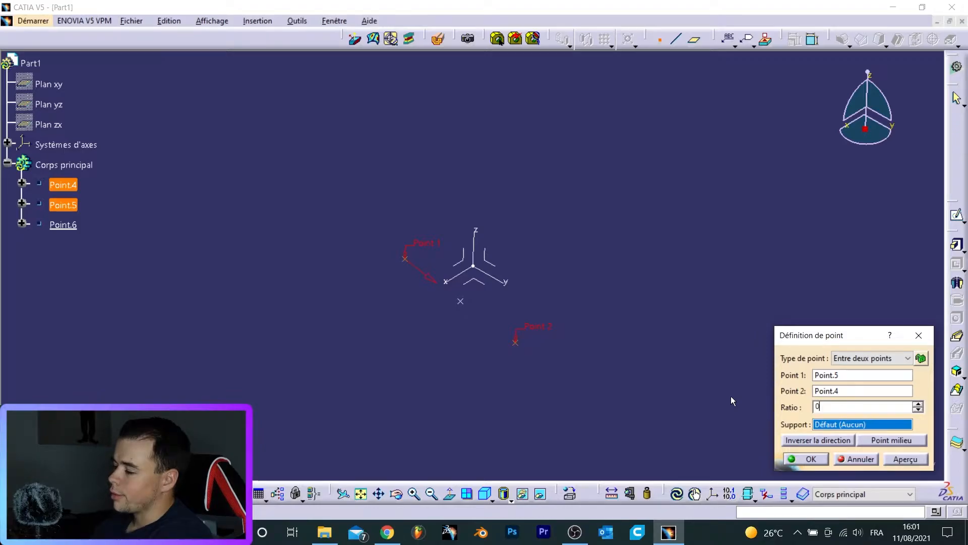
key("Return")
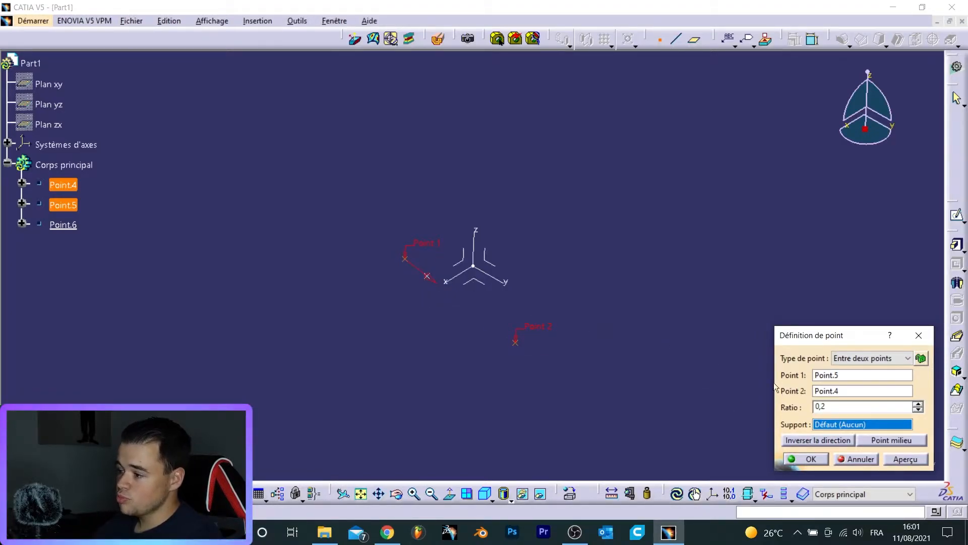
left_click(819, 441)
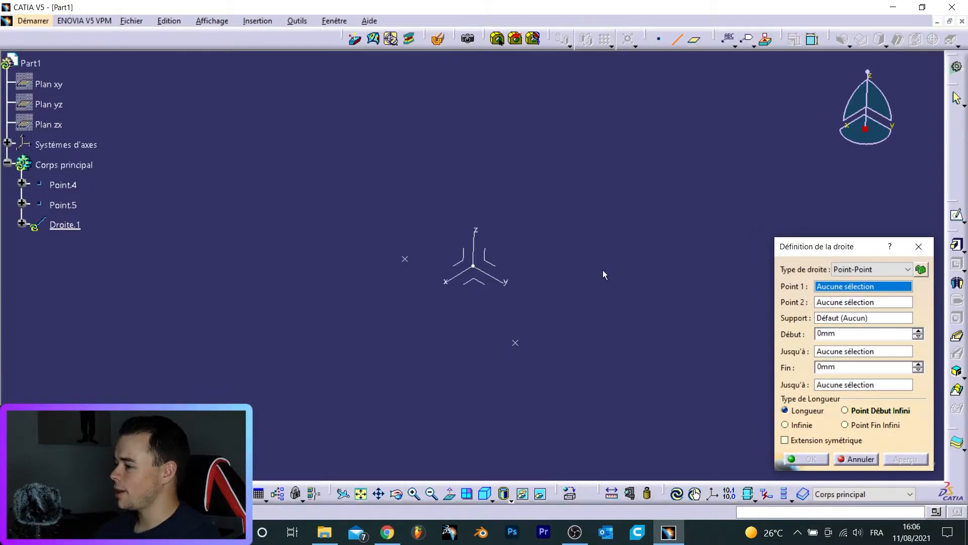
- Create a Point-Point line from Point.5 to Point.4, extending it 3 mm at the start and 5 mm at the end
left_click(405, 259)
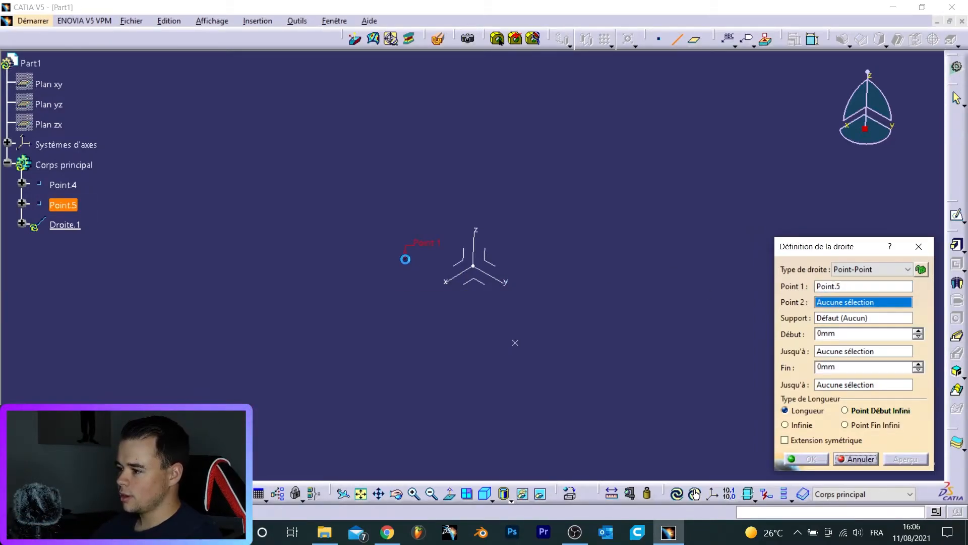
left_click(515, 340)
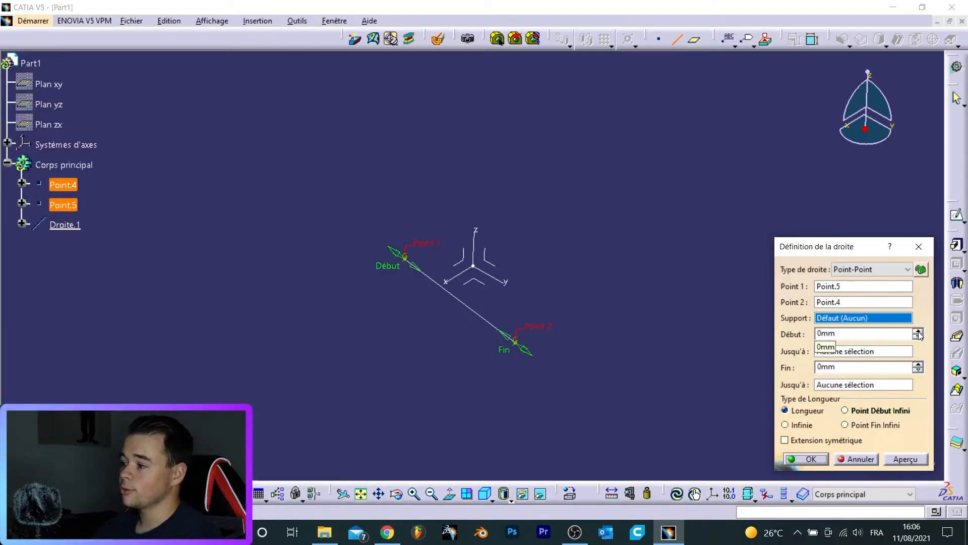
double_click(849, 334)
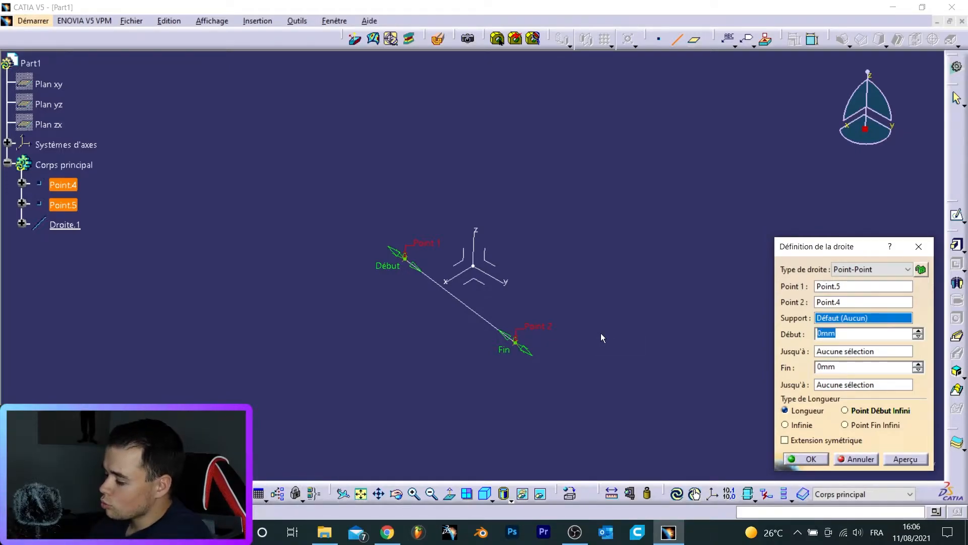
key("Return")
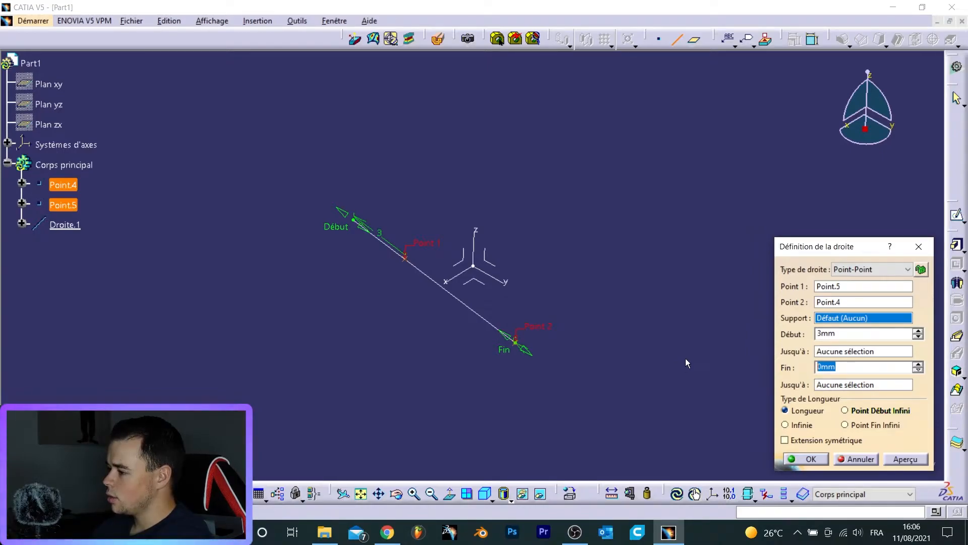
type("5")
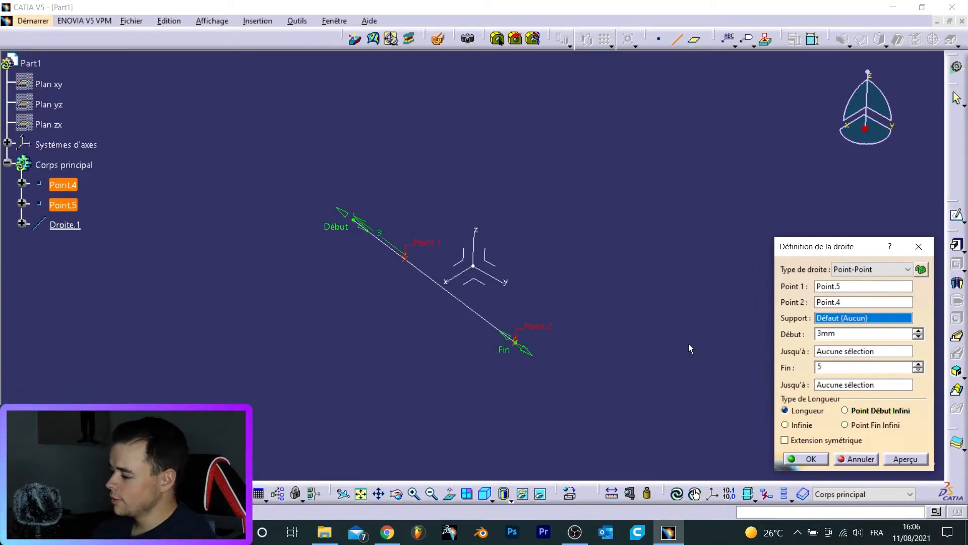
key("Return")
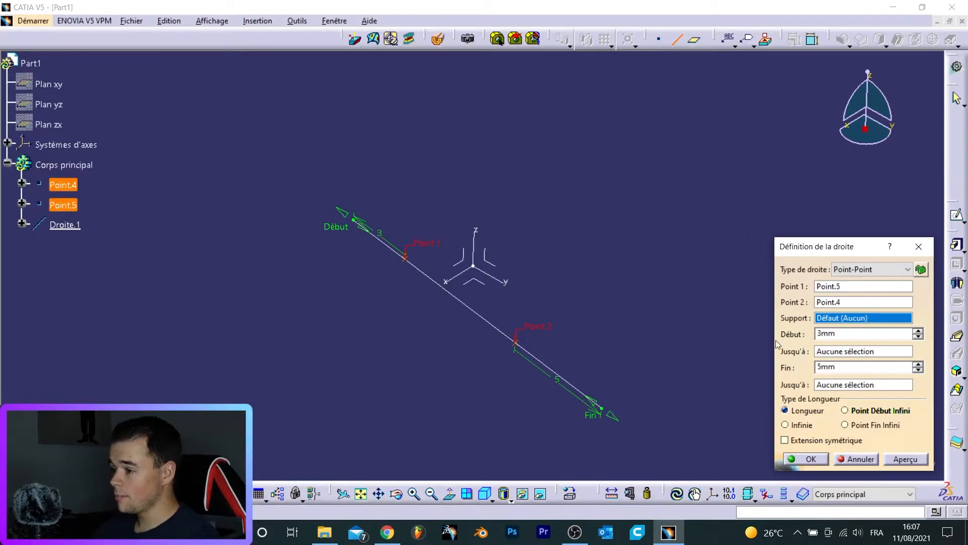
- Reset the line's start and end extensions to 0 mm
middle_click_drag(345, 289, 426, 330)
double_click(861, 333)
type("0")
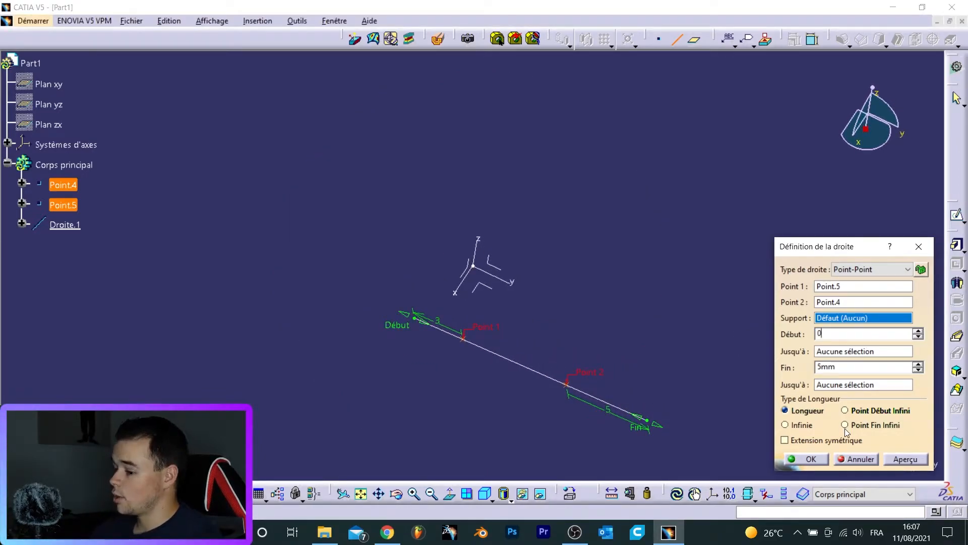
key("Tab")
middle_click_drag(491, 362, 560, 355)
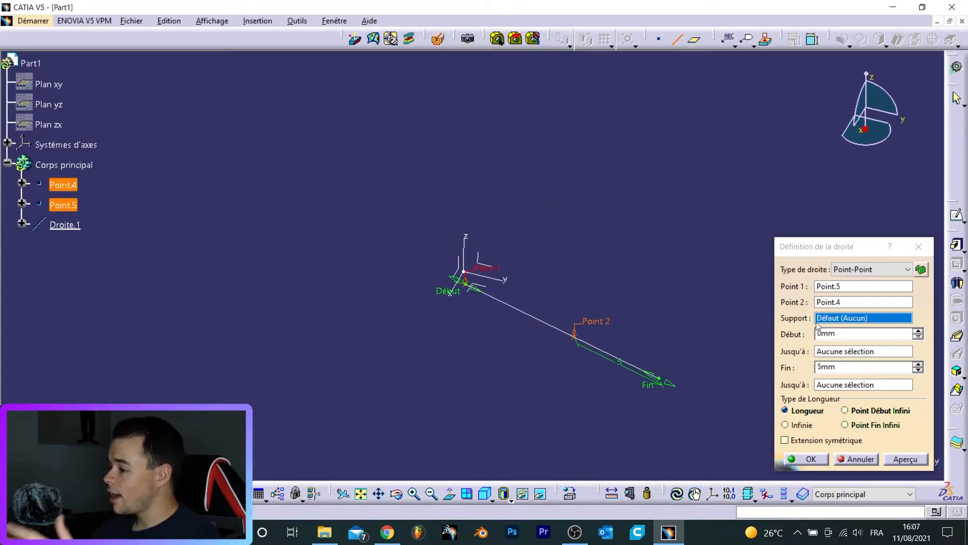
double_click(867, 367)
type("0")
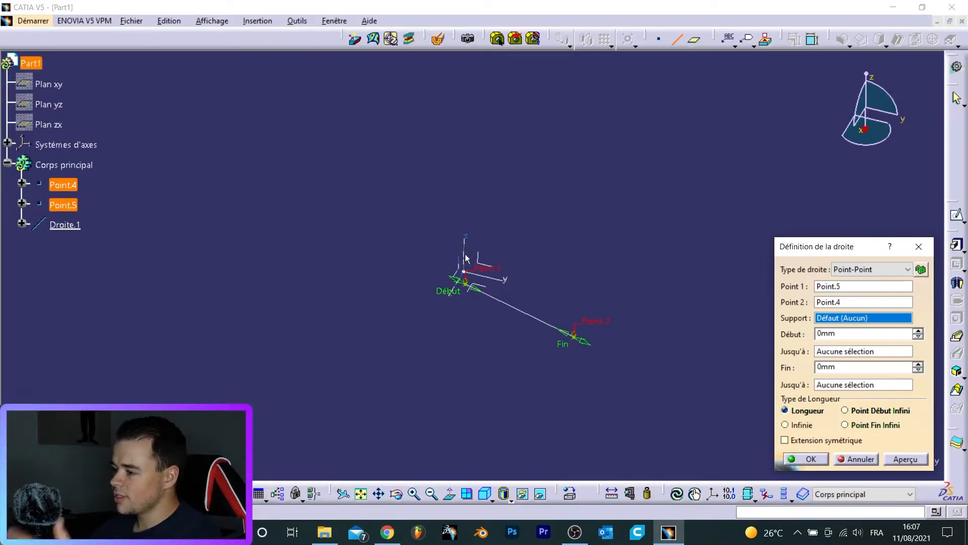
- Limit the line's start up to the ZX plane and its end up to the YZ plane
left_click(832, 352)
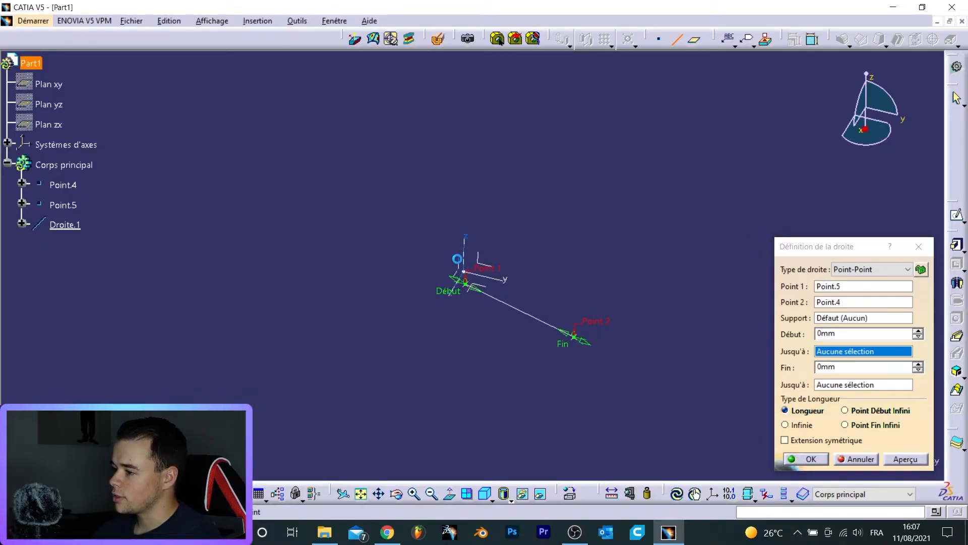
left_click(457, 260)
middle_click_drag(446, 371, 506, 376)
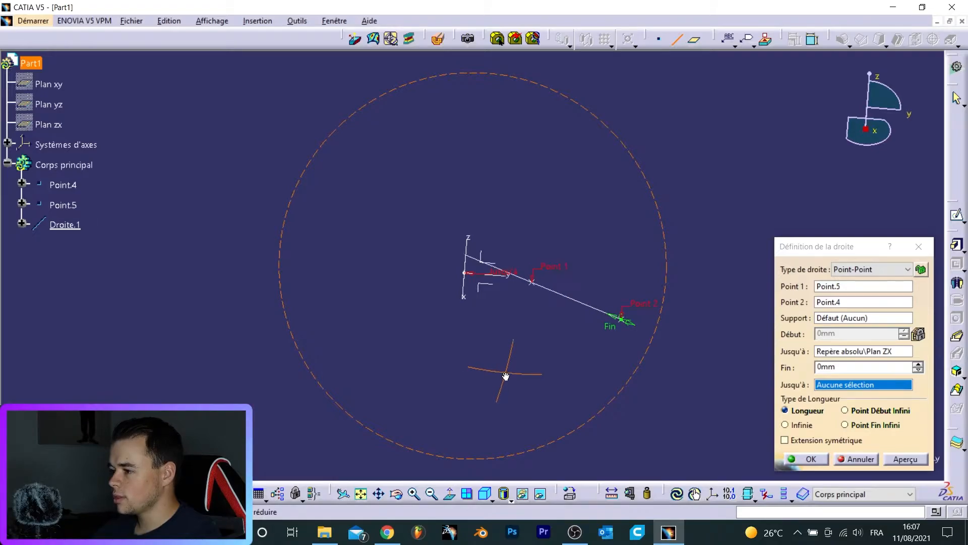
middle_click_drag(466, 297, 433, 232)
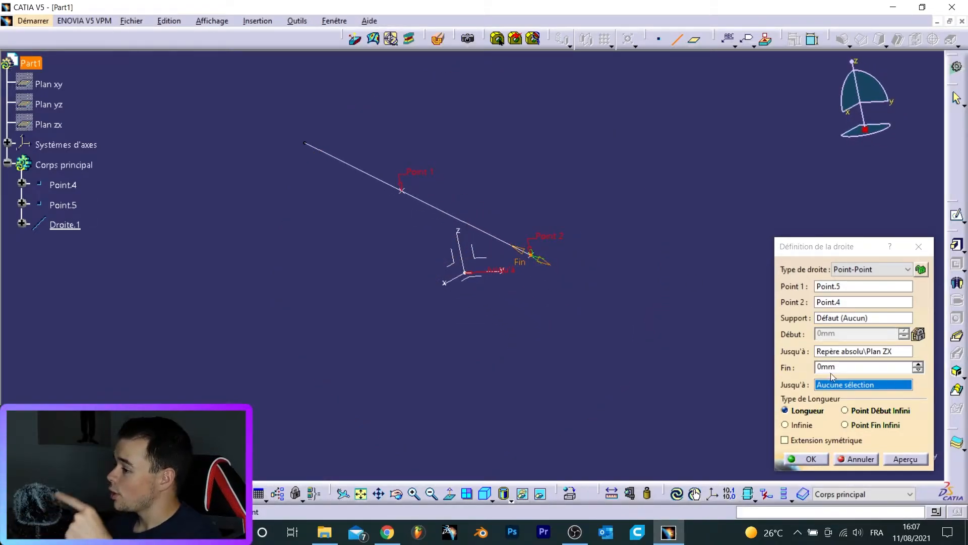
middle_click_drag(497, 334, 490, 342)
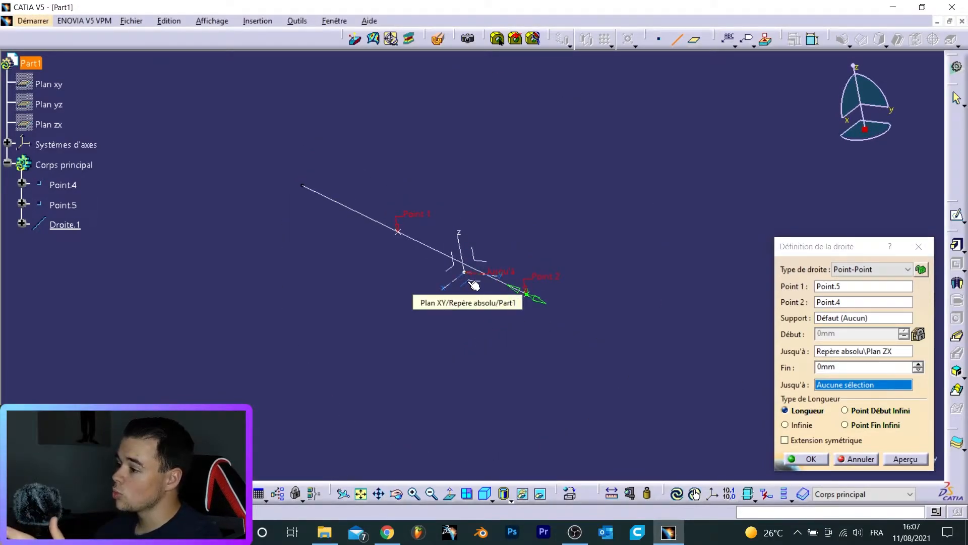
left_click(479, 255)
middle_click_drag(599, 347, 549, 418)
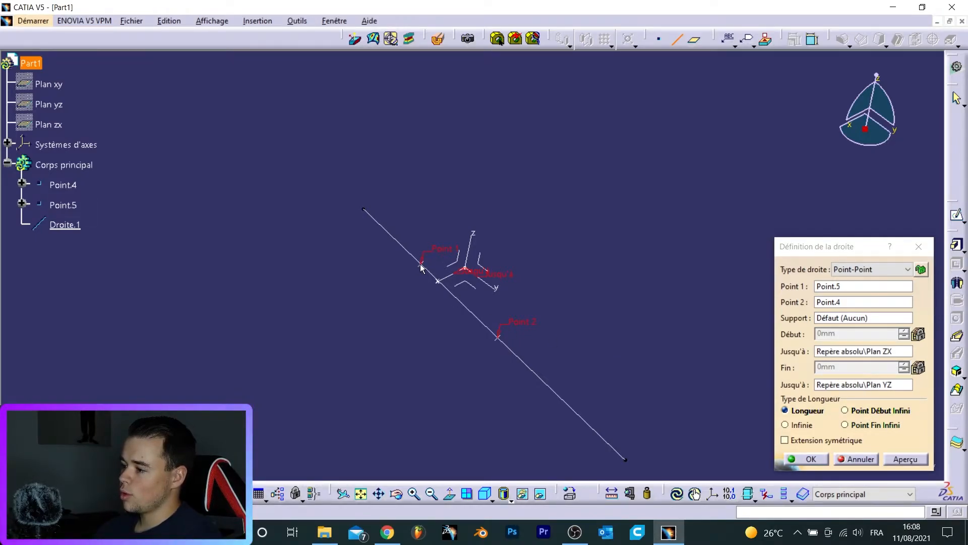
- Switch the line's length type to an infinite start point, then to an infinite end point
left_click(887, 410)
middle_click_drag(485, 351, 425, 269)
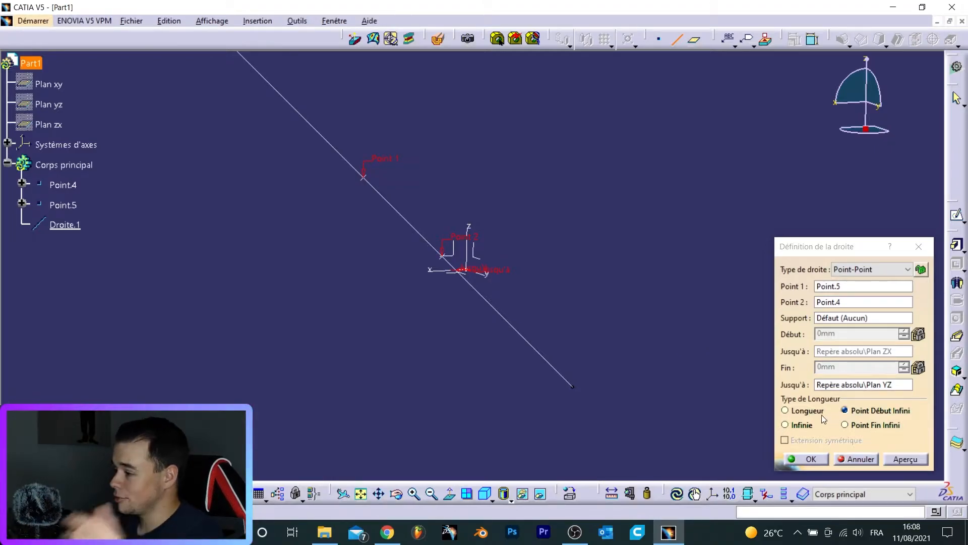
left_click(865, 428)
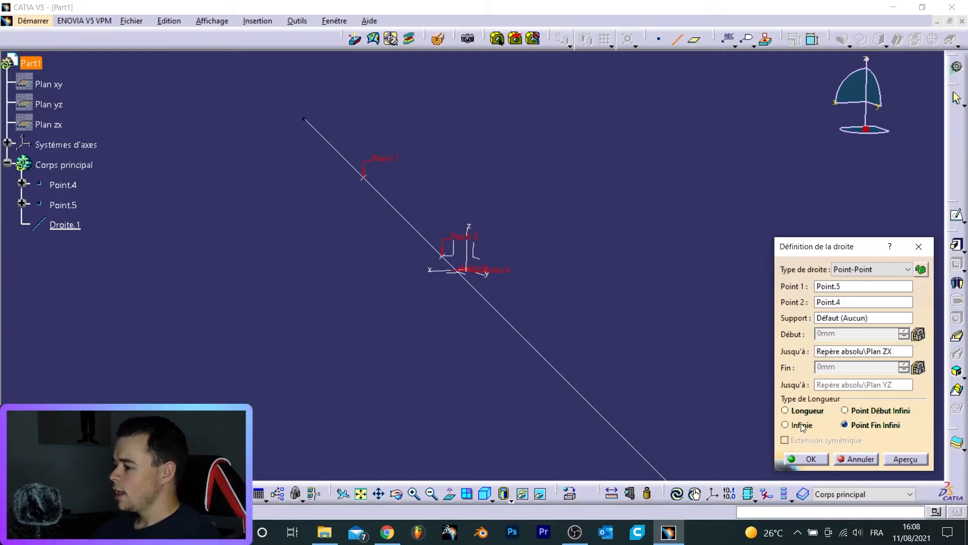
- Switch the line's length type to Infinite, then back to Length
left_click(786, 425)
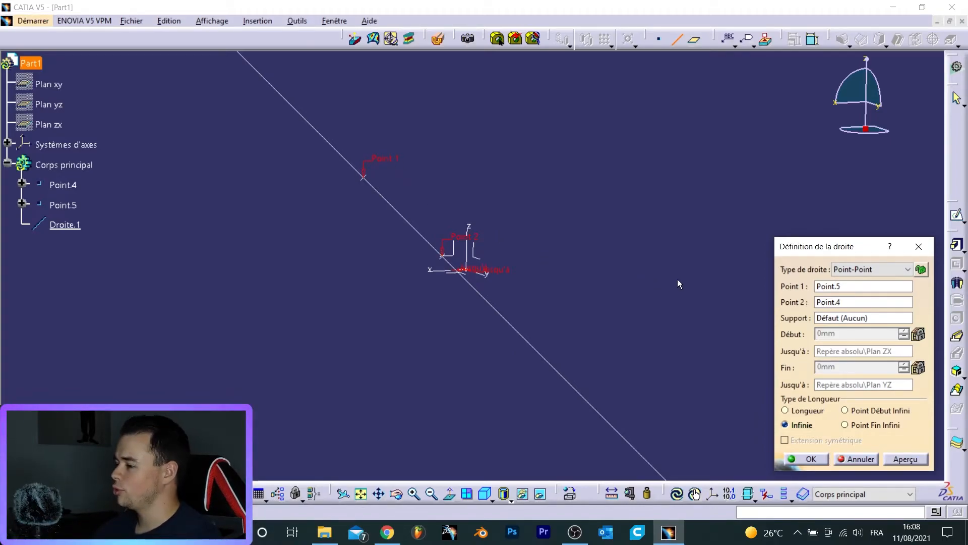
left_click(797, 410)
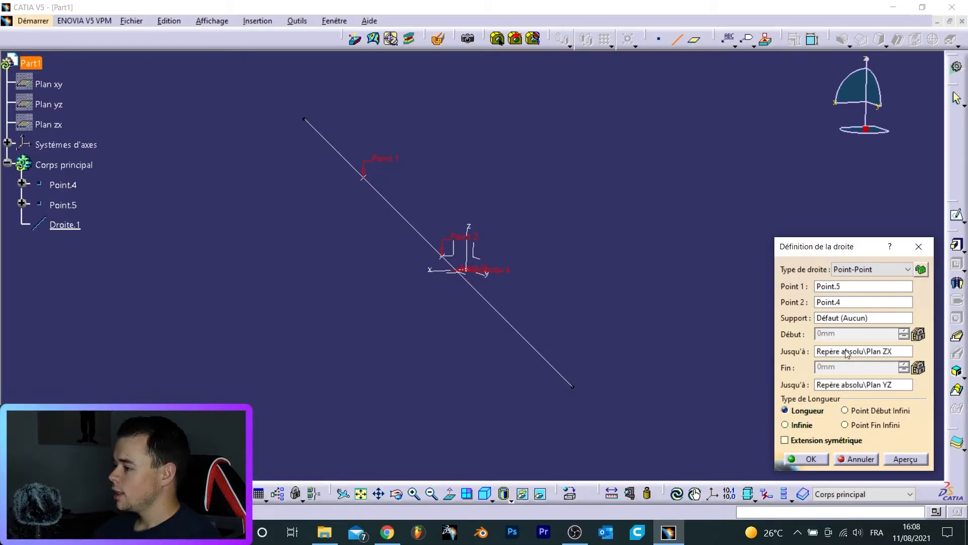
- Clear the start and end limiting planes of the line
left_click(852, 350)
right_click(855, 350)
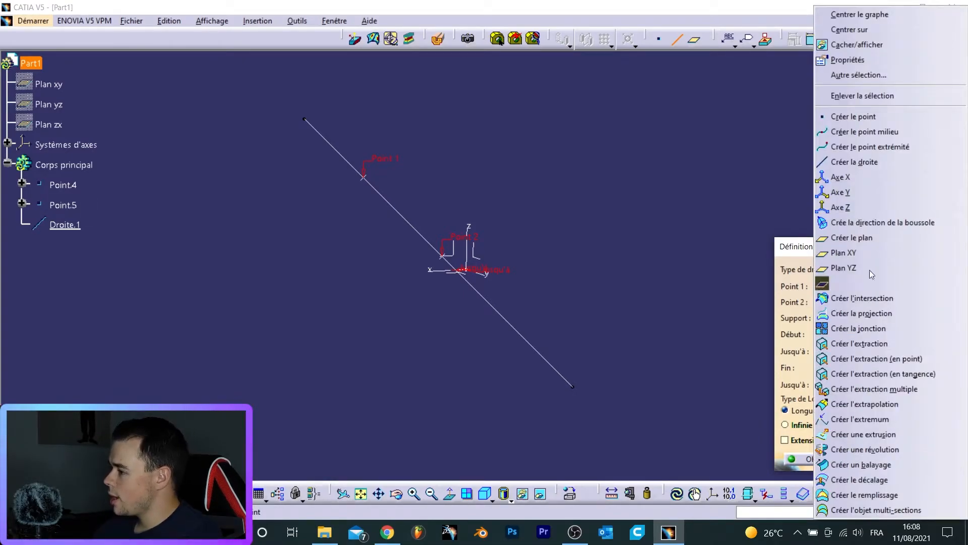
left_click(866, 96)
right_click(847, 383)
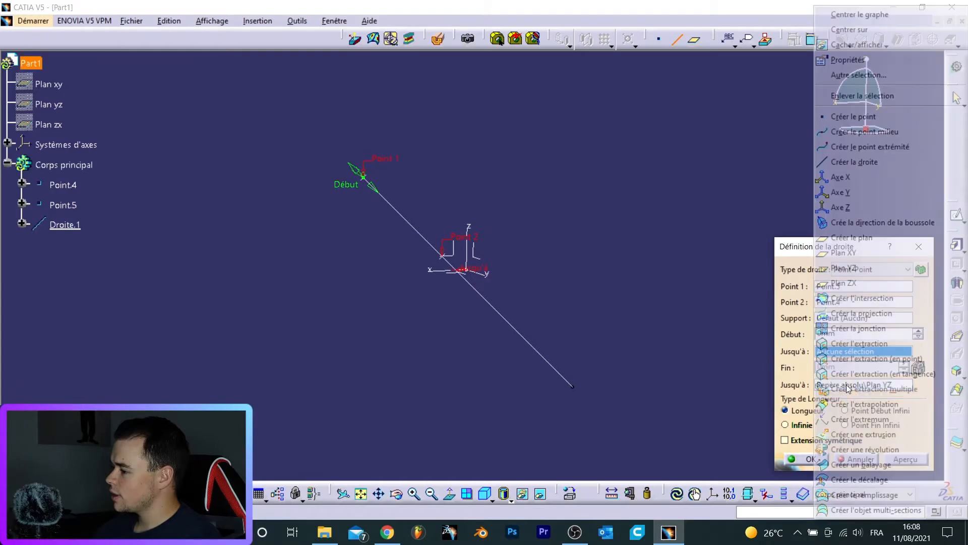
left_click(878, 95)
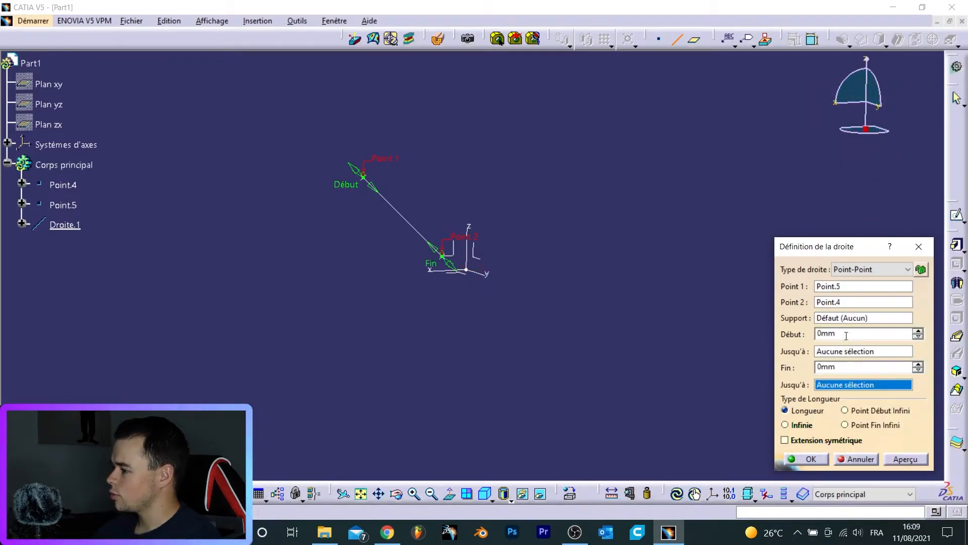
- Turn on symmetric extension for the line and raise its end length to 2 mm
type("3")
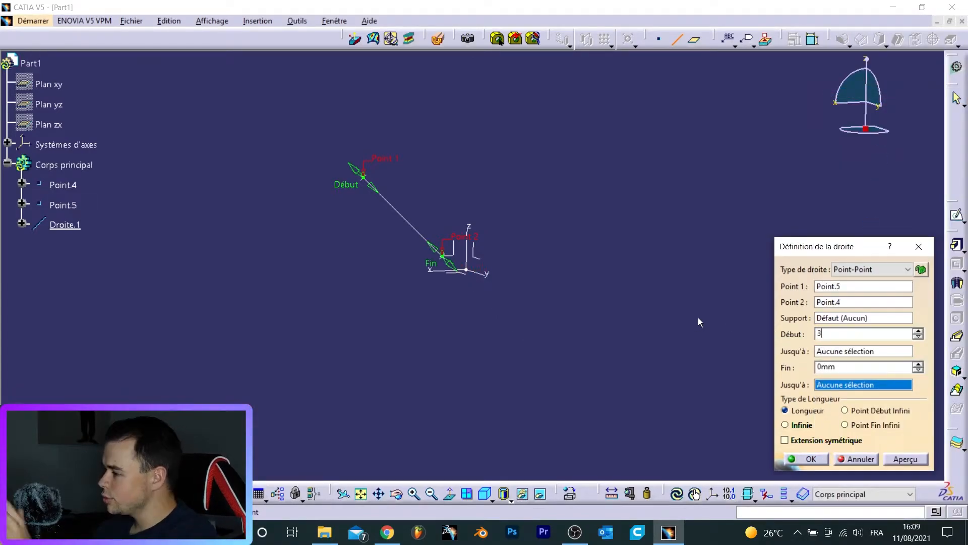
left_click(800, 440)
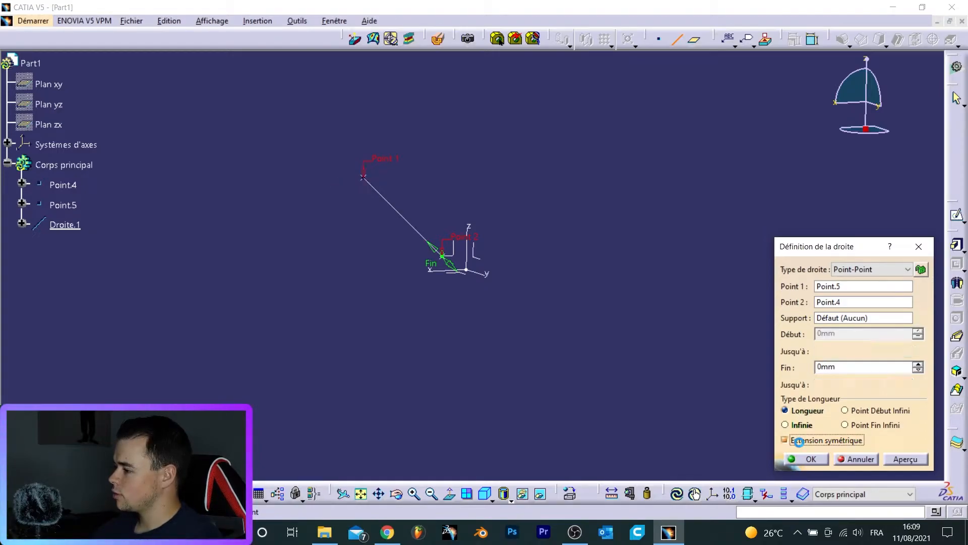
middle_click_drag(387, 292, 546, 291)
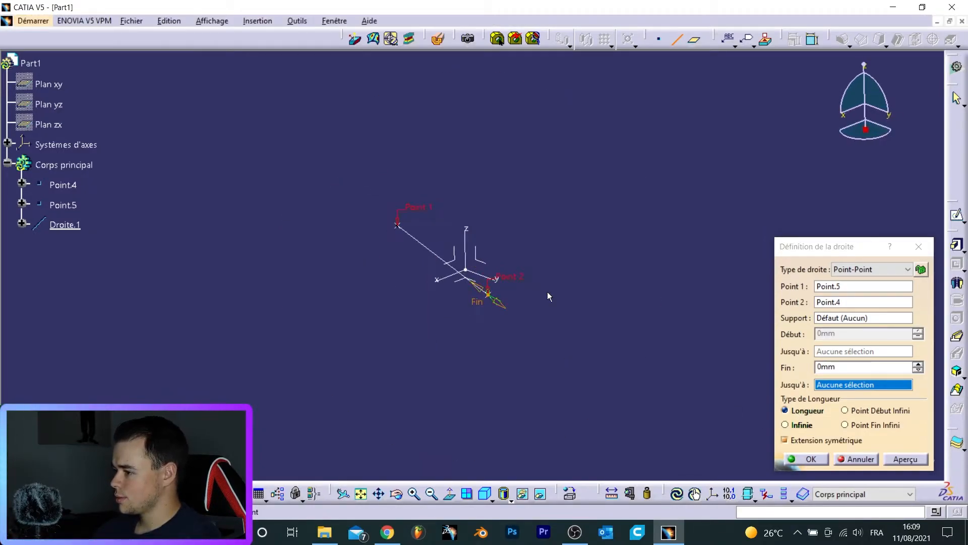
left_click(919, 364)
left_click(919, 364)
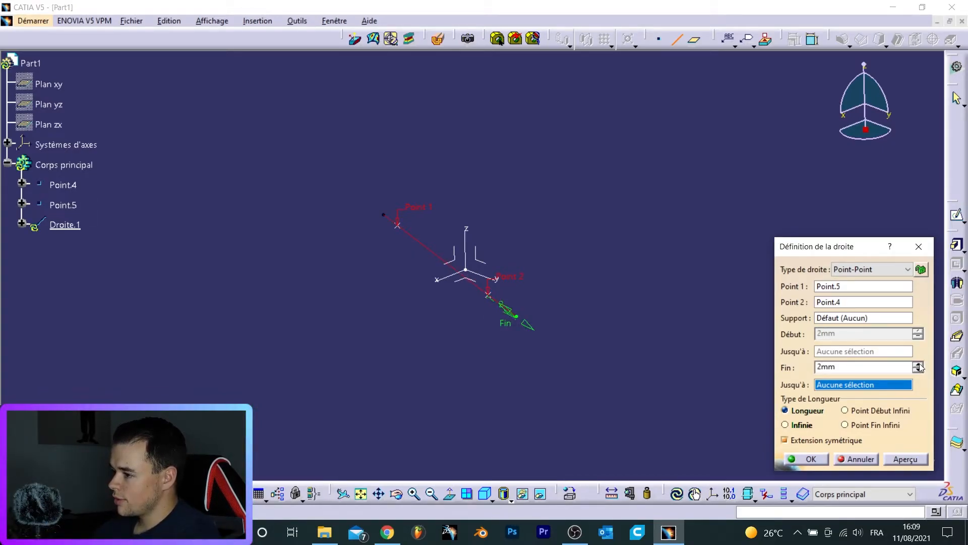
middle_click_drag(484, 381, 676, 273)
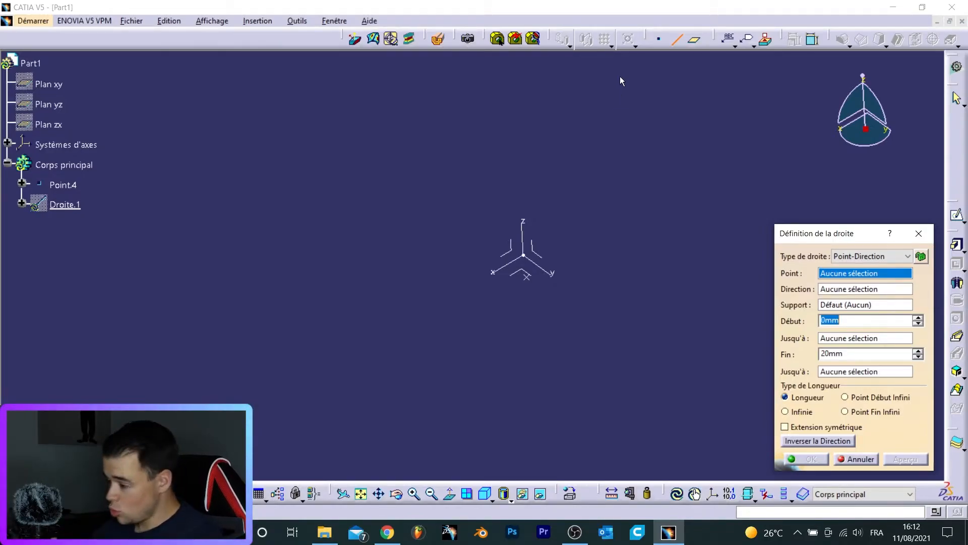
- Create a Point-Direction line from Point.4 along the absolute X axis
middle_click_drag(575, 320, 574, 286)
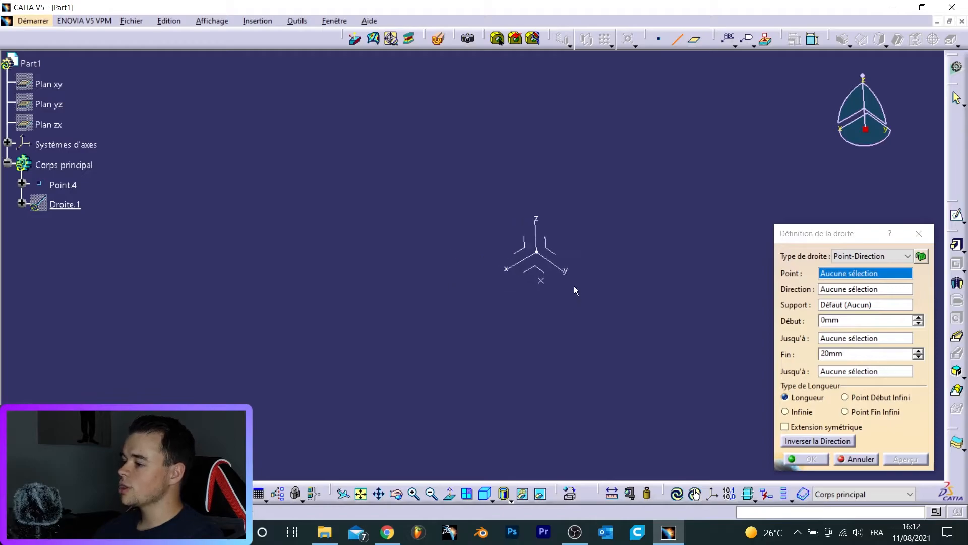
left_click(541, 281)
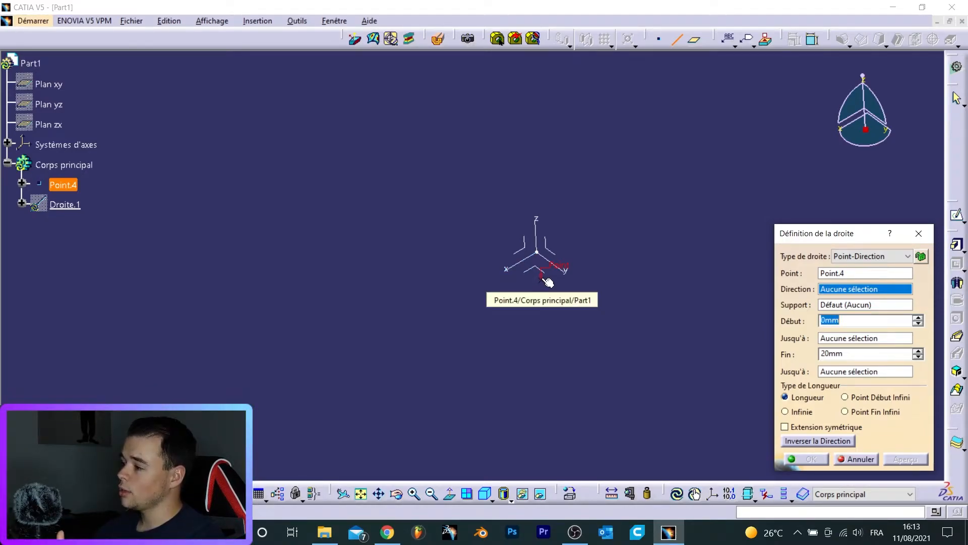
left_click(508, 269)
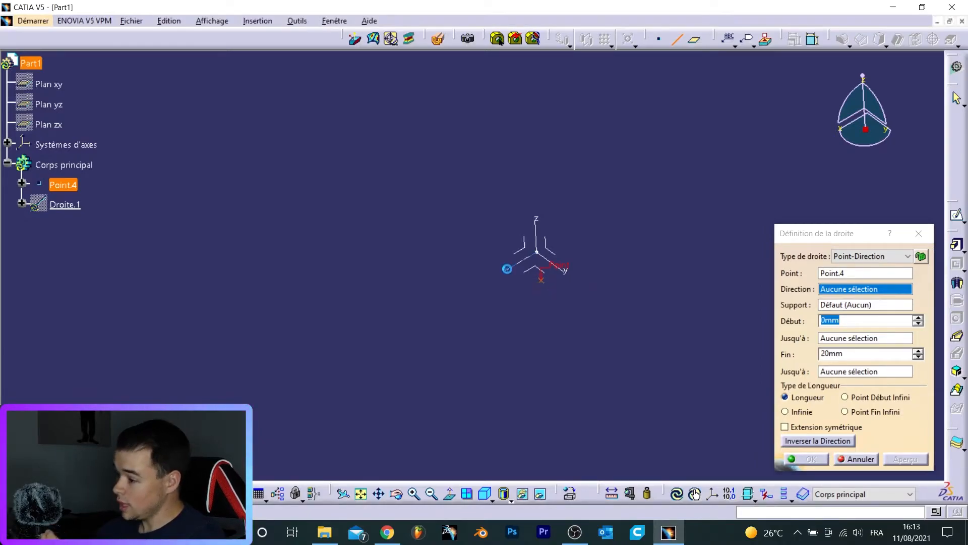
middle_click_drag(498, 268, 636, 212)
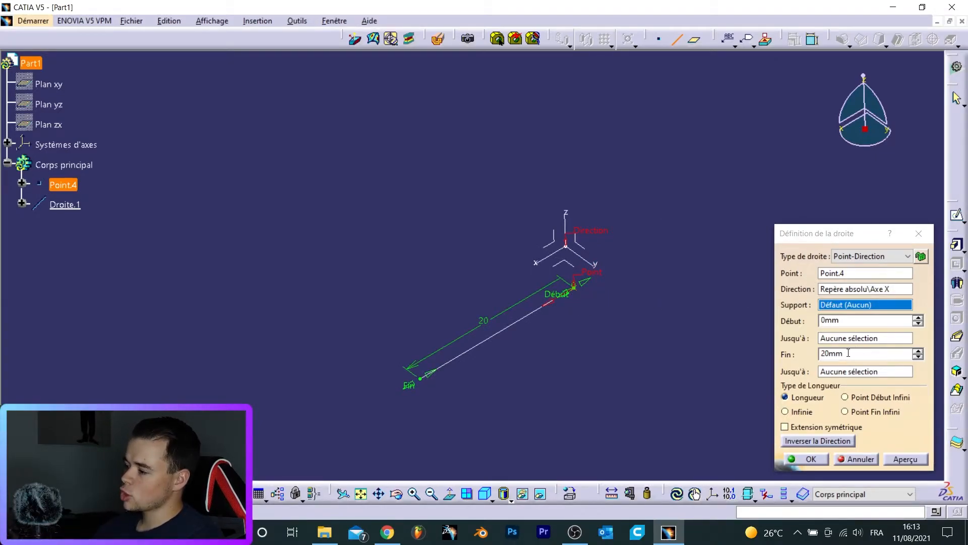
left_click(807, 354)
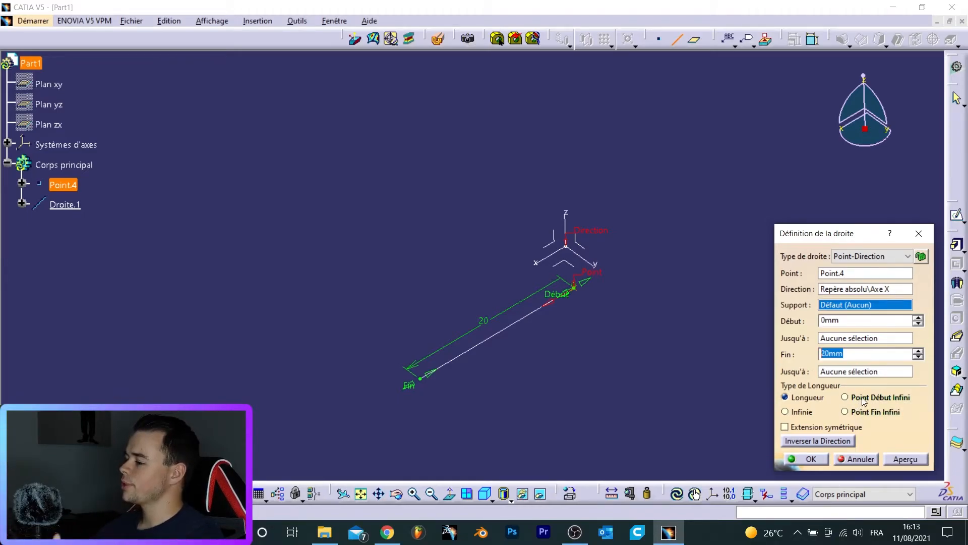
left_click(807, 427)
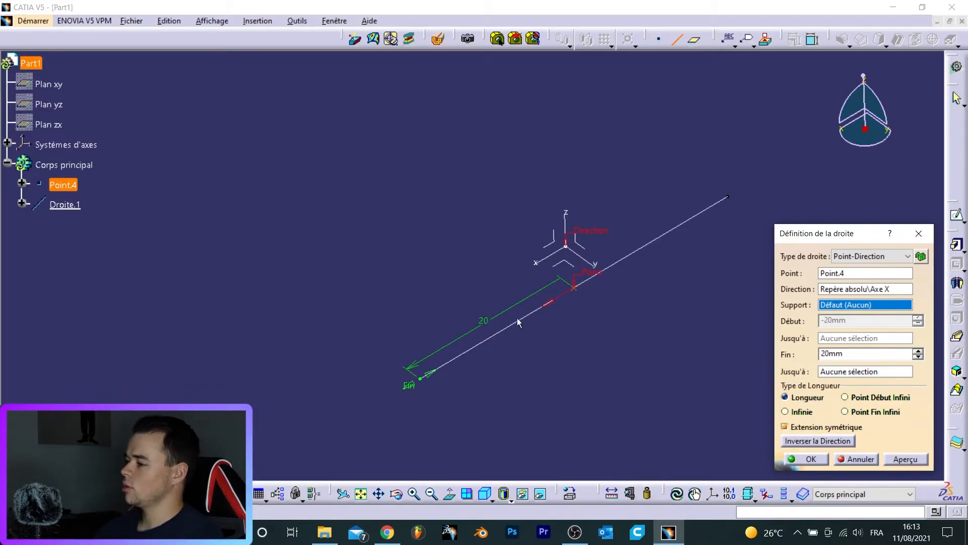
left_click(790, 425)
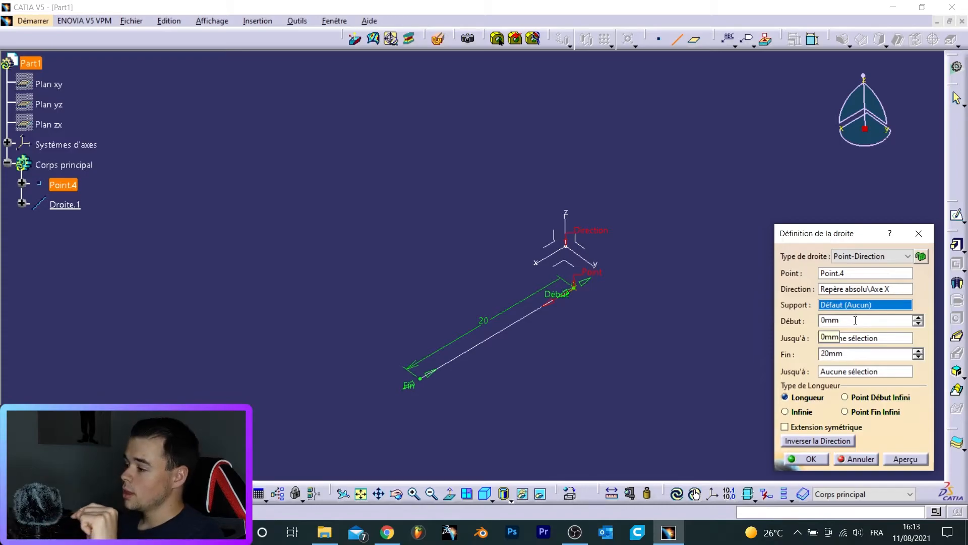
- Set the Point-Direction line's start length to 10 mm
double_click(833, 321)
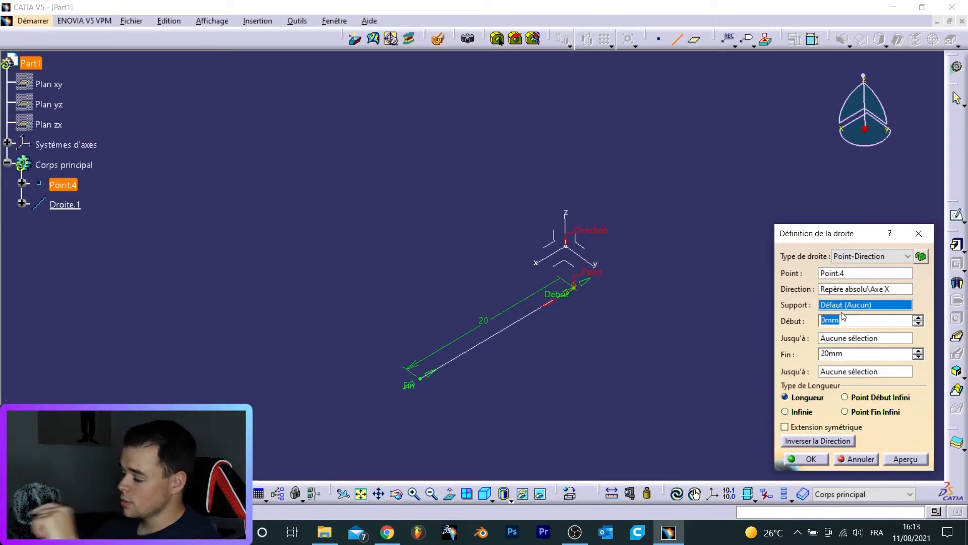
type("10")
key("Return")
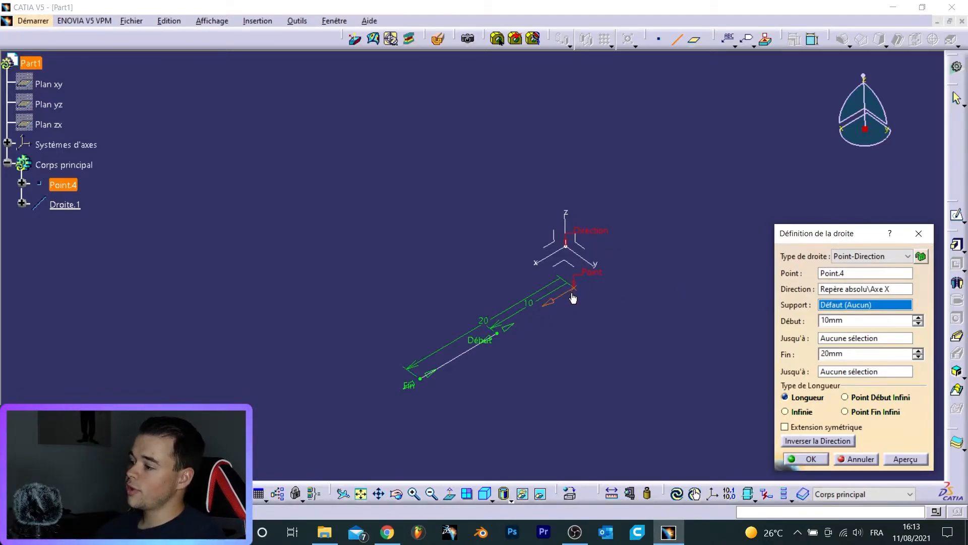
- Set the Point-Direction line's start length to -10 mm
double_click(858, 320)
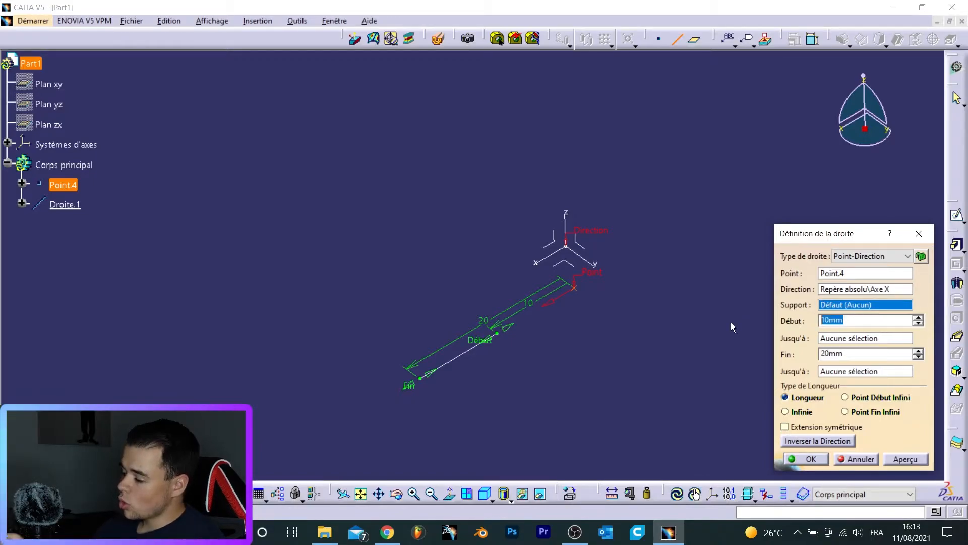
type("-10")
left_click(713, 304)
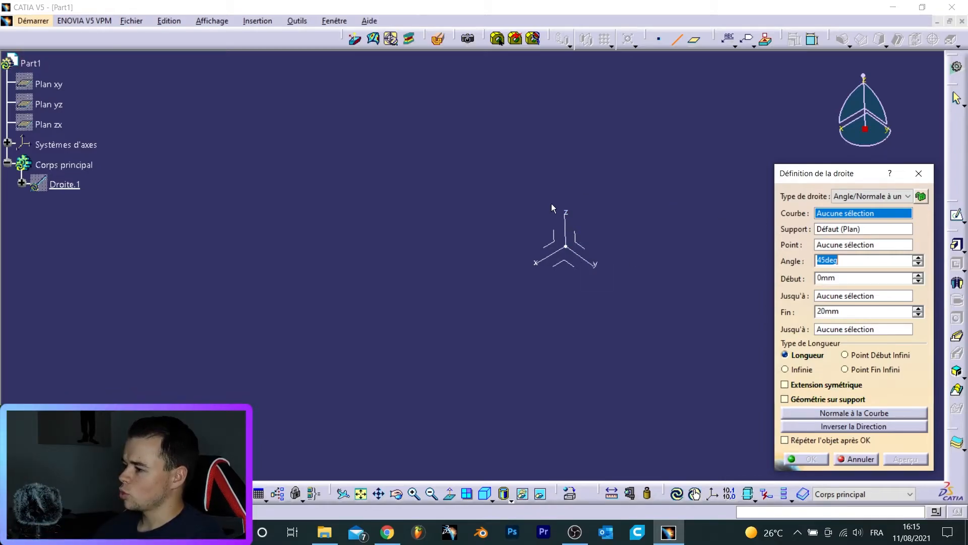
- Create an Angle/Normal-to-curve line on the Z axis through the origin, supported by the YZ plane
left_click(565, 226)
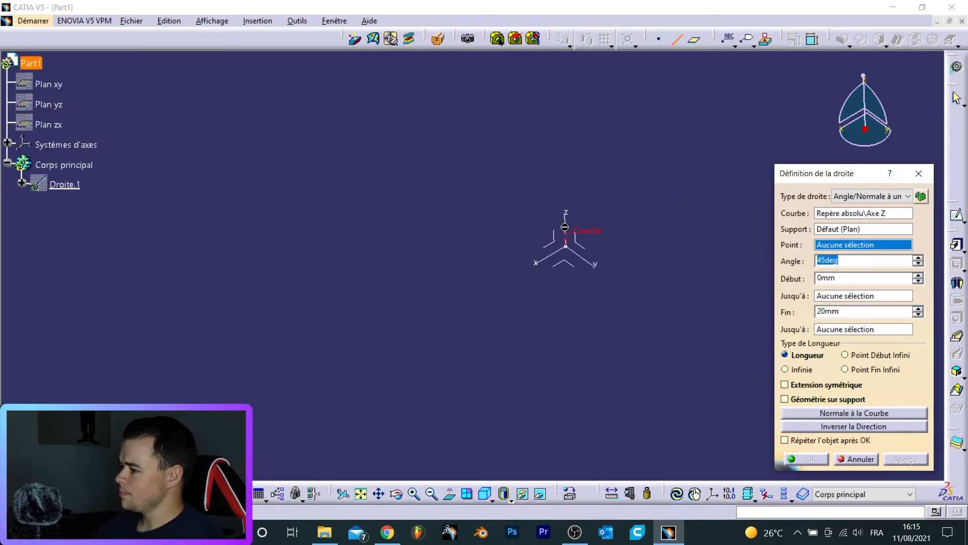
left_click(566, 246)
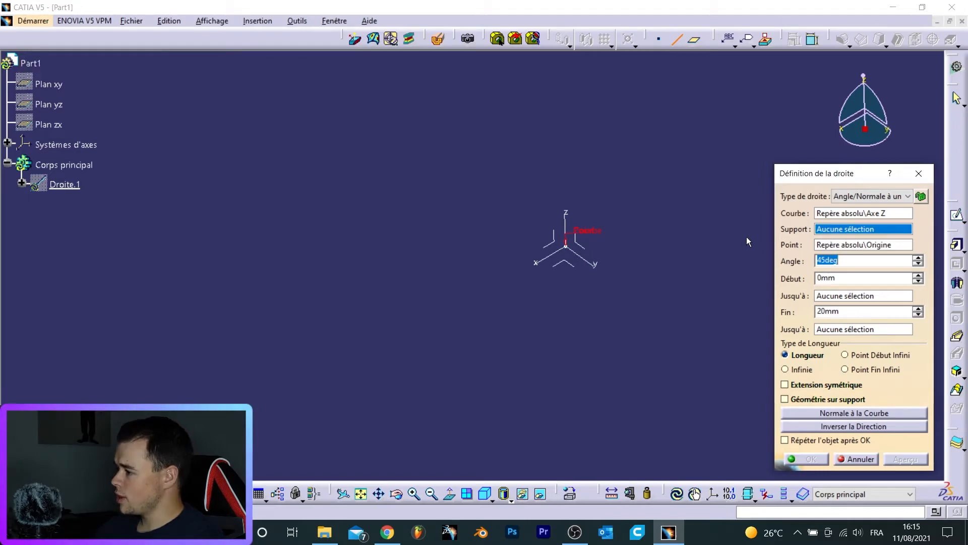
left_click(584, 247)
middle_click_drag(479, 236, 469, 334)
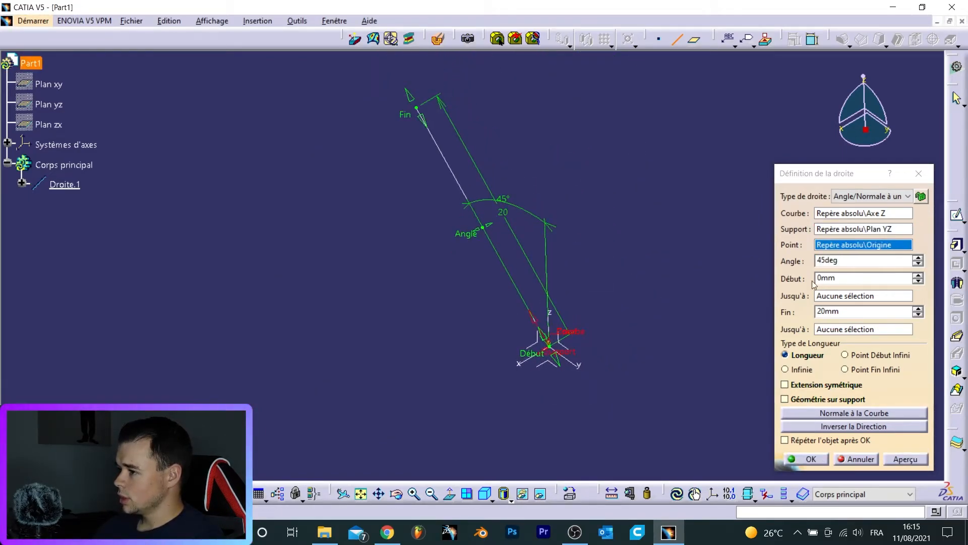
- Set the line's angle to 30 degrees
double_click(852, 262)
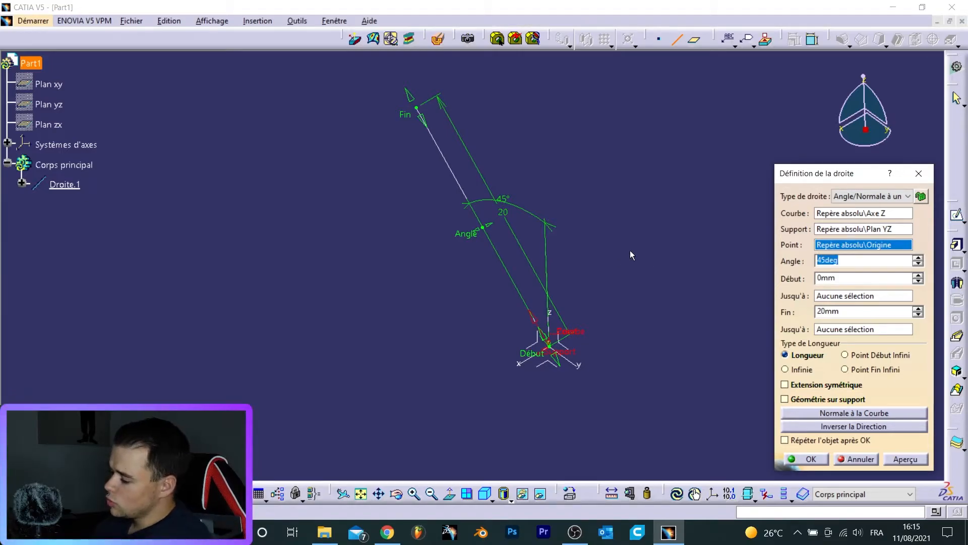
type("30")
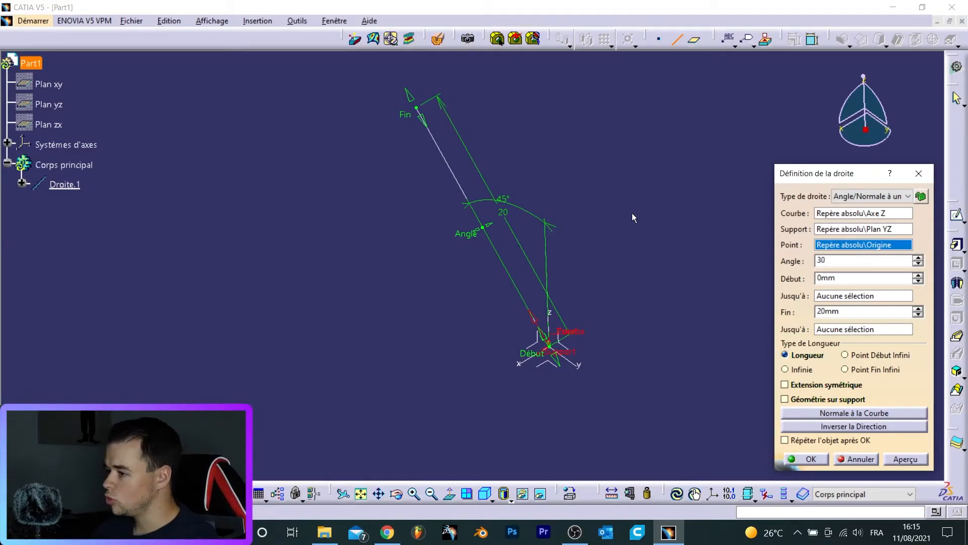
key("Tab")
middle_click_drag(591, 211, 608, 228, "ctrl")
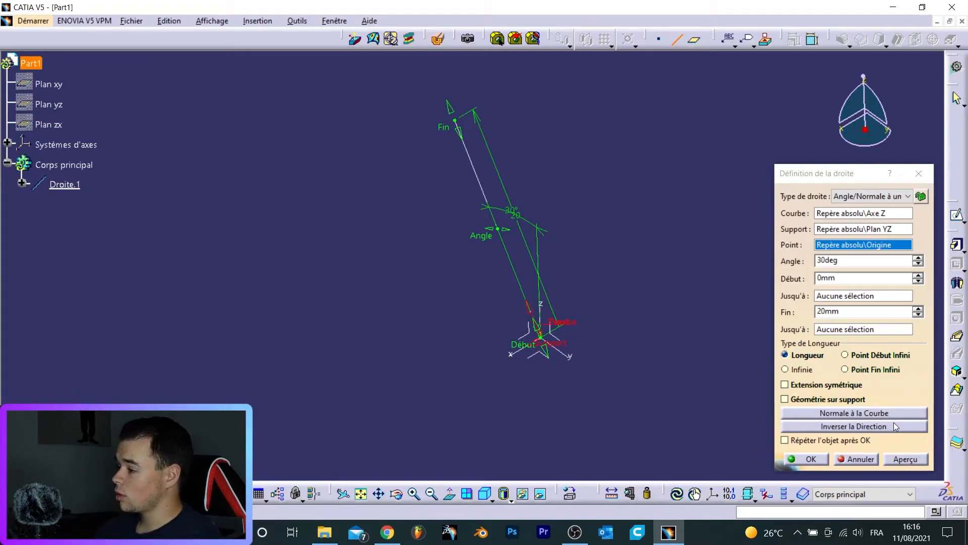
- Make the line normal to the curve and reverse its direction
left_click(878, 413)
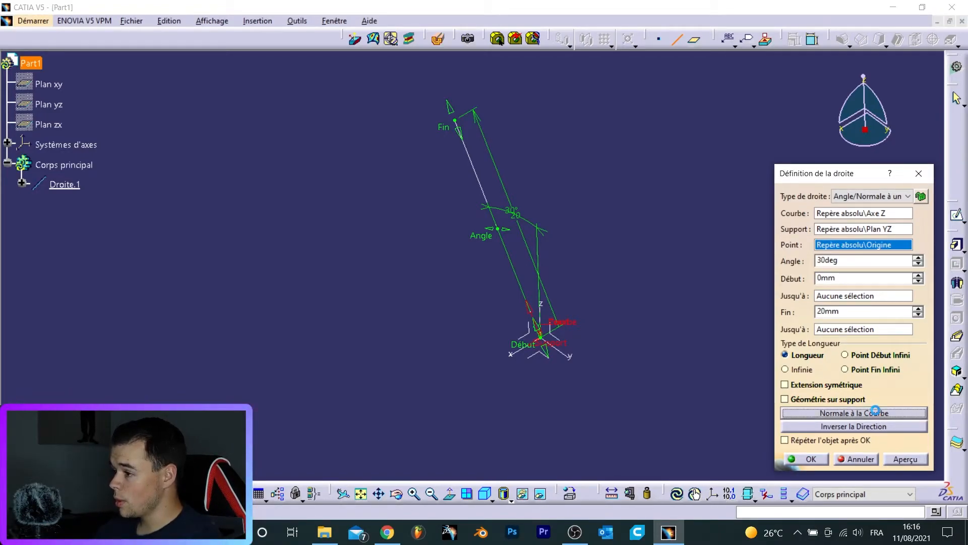
middle_click_drag(535, 398, 601, 398)
right_click(600, 398)
left_click(499, 378)
middle_click_drag(499, 379, 537, 309)
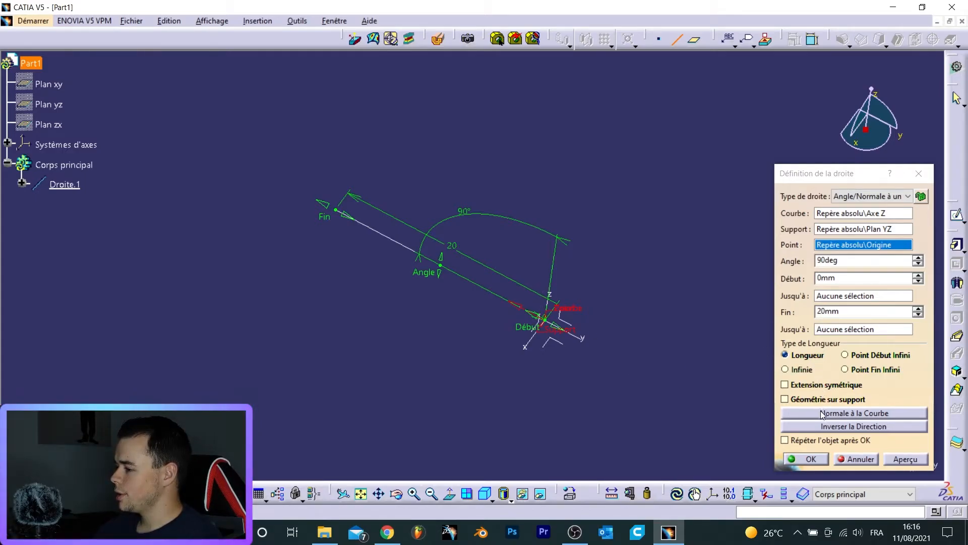
left_click(824, 427)
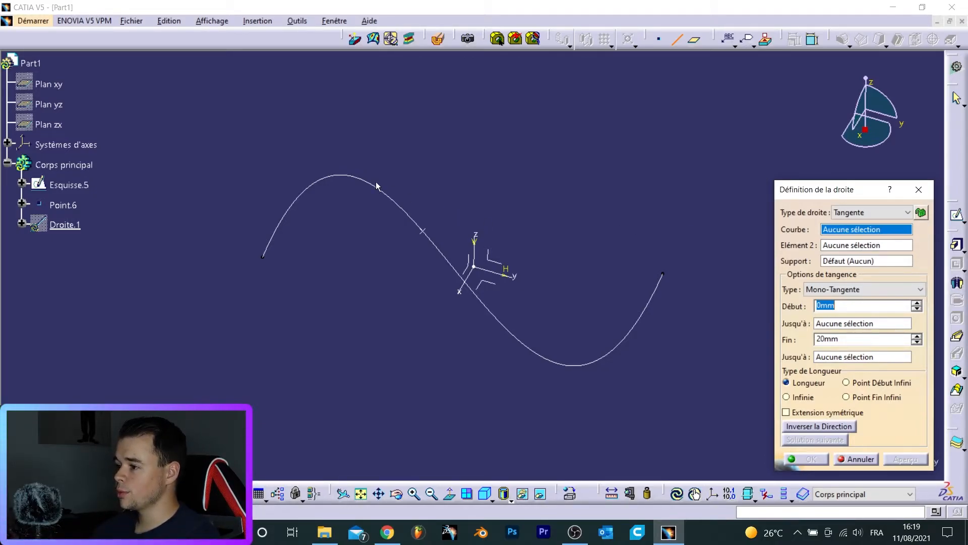
- Create a Tangent line on the curve Esquisse.5 at Point.6
left_click(361, 184)
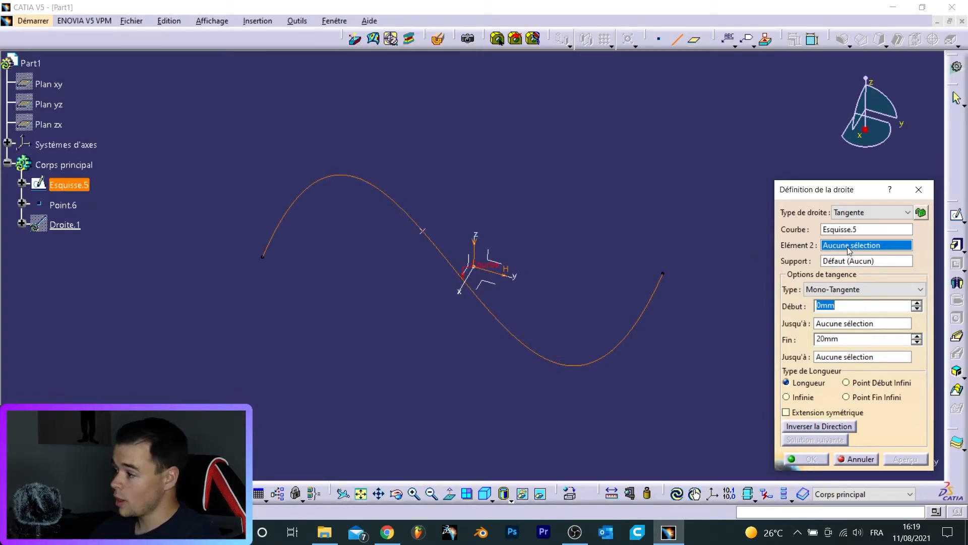
left_click(423, 233)
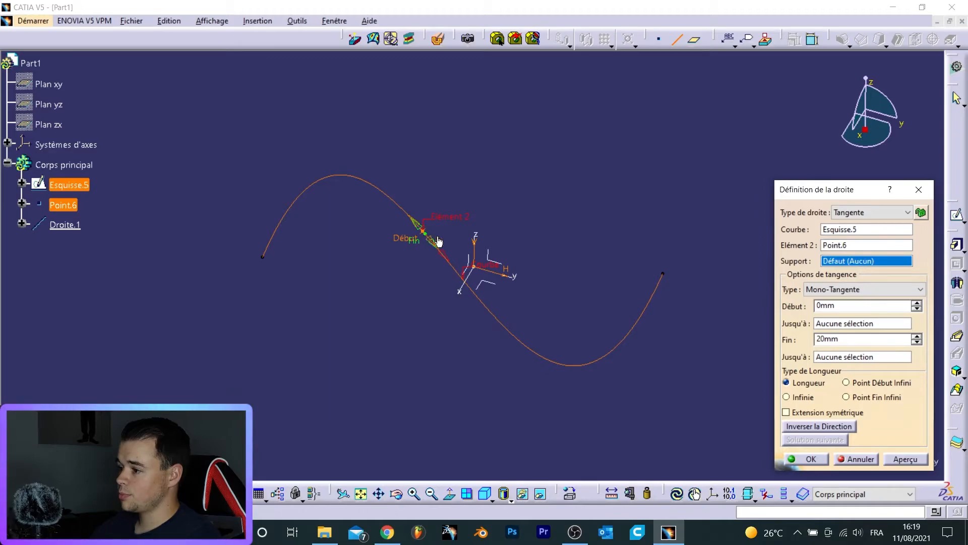
middle_click_drag(535, 163, 482, 136, "ctrl")
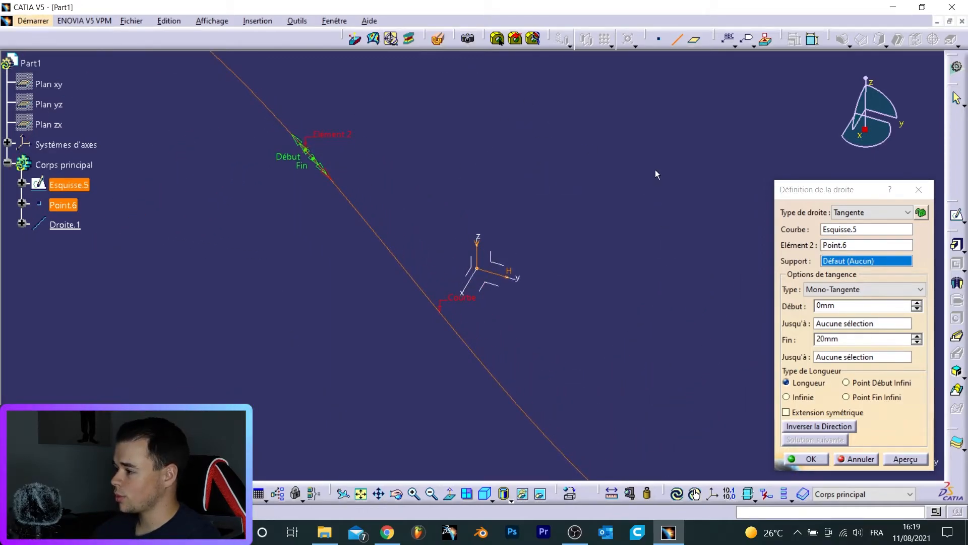
- Set the tangent line's end length to 200 mm
left_click(891, 339)
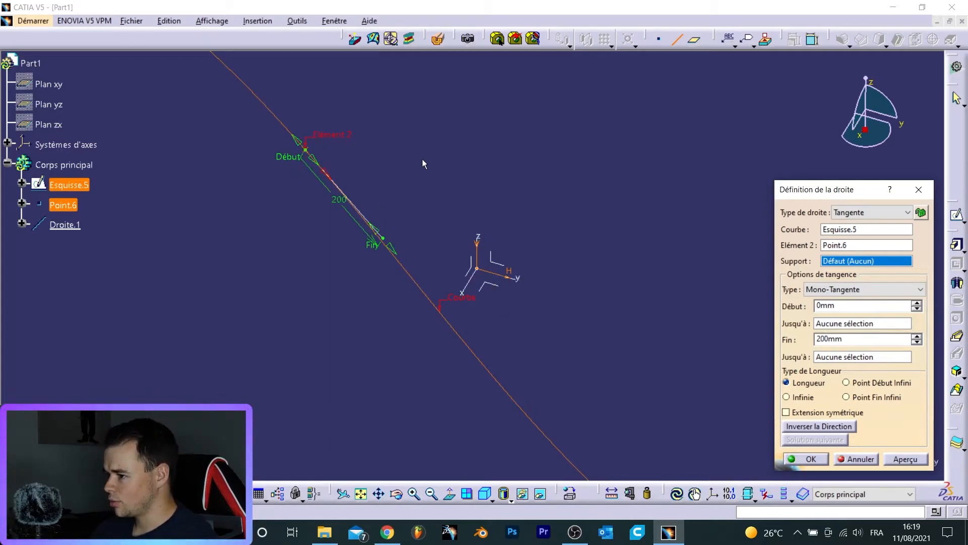
middle_click_drag(416, 163, 430, 127, "ctrl")
middle_click_drag(449, 190, 606, 283)
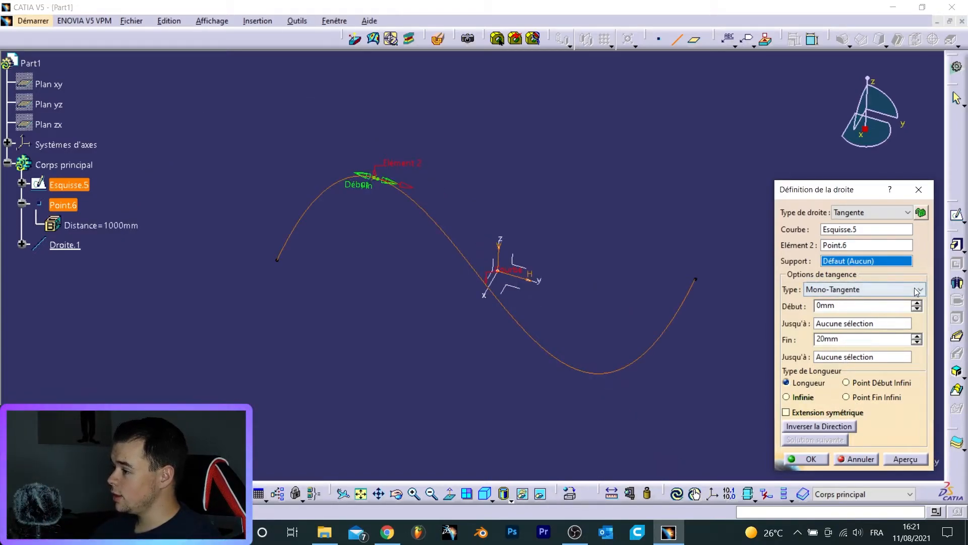
- Change the tangent line's tangency type to BiTangente and validate the line
left_click(915, 291)
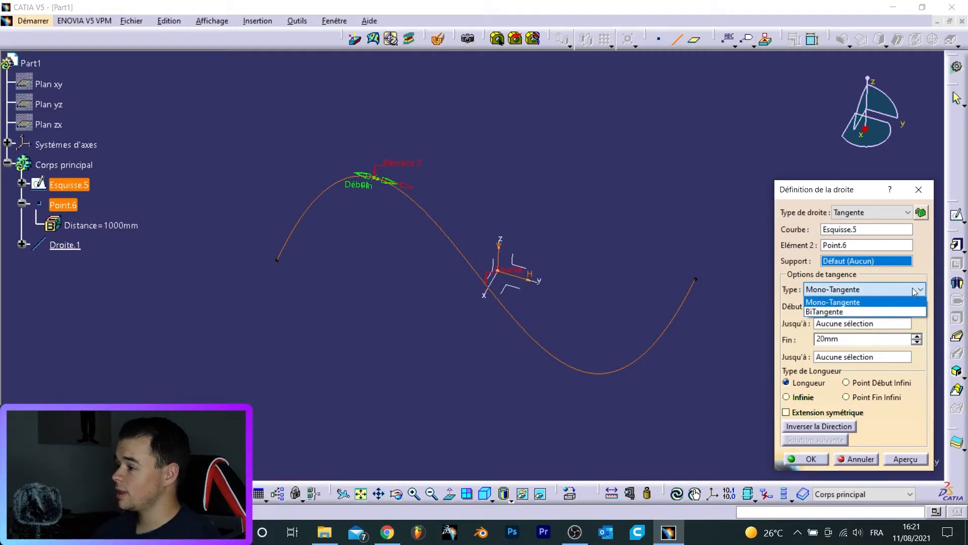
left_click(866, 311)
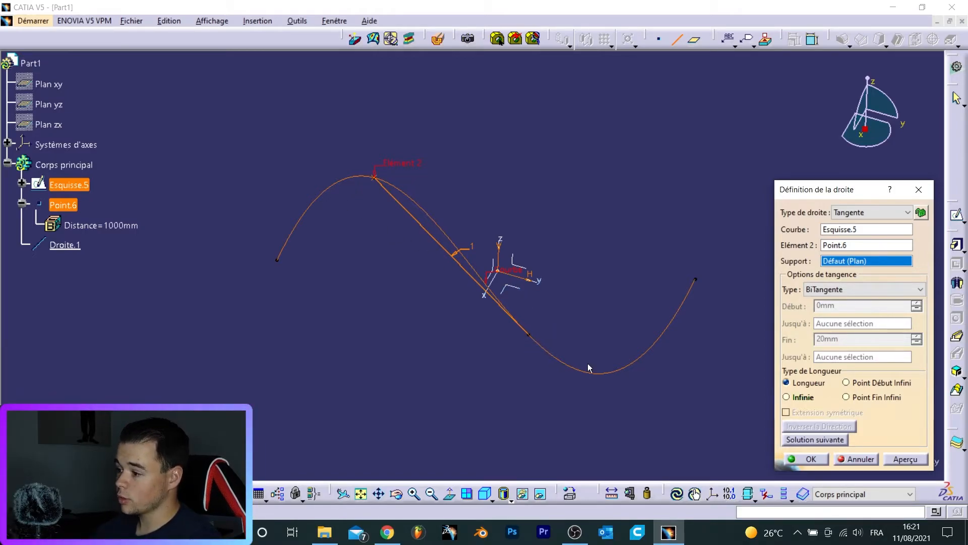
left_click(791, 458)
- Examine the bitangent line where it touches the curve
middle_click_drag(683, 231, 476, 222)
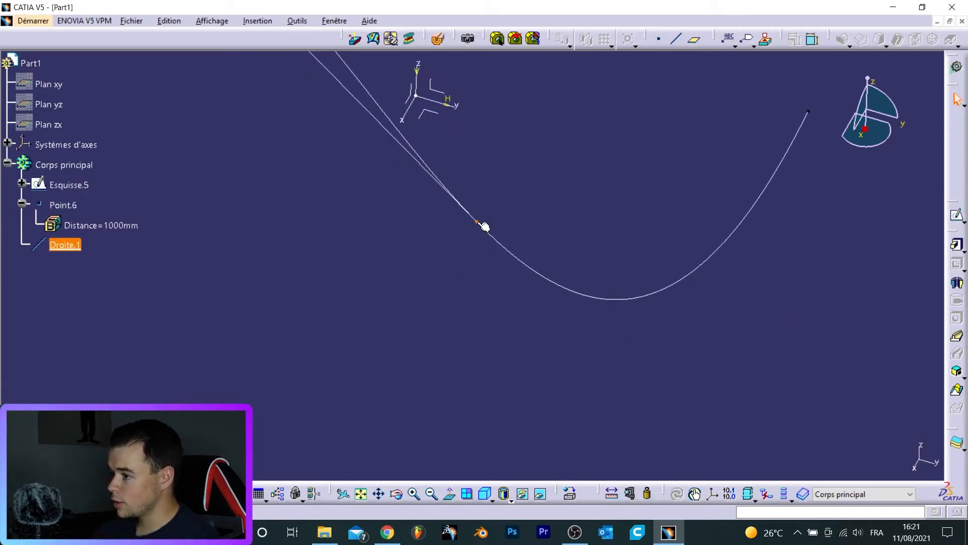
left_click(402, 145)
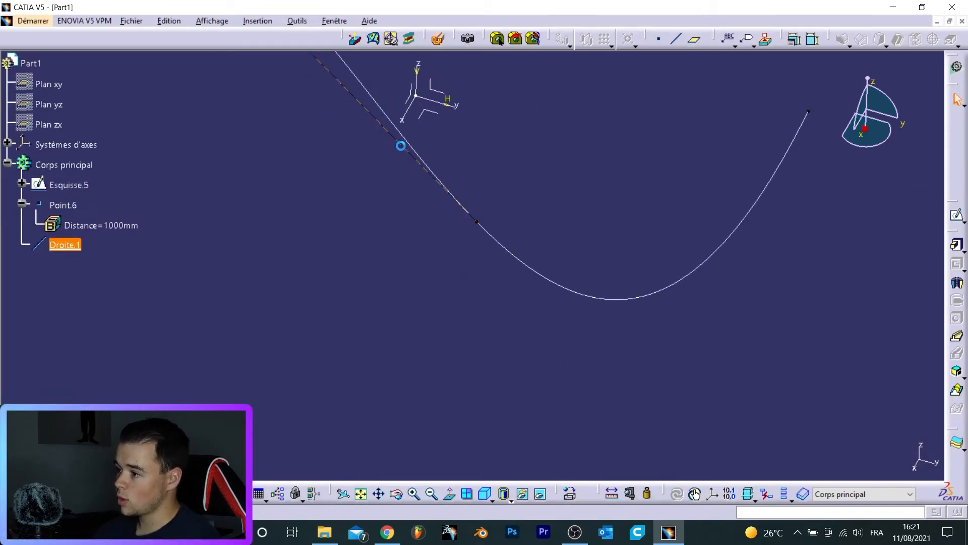
left_click(484, 226)
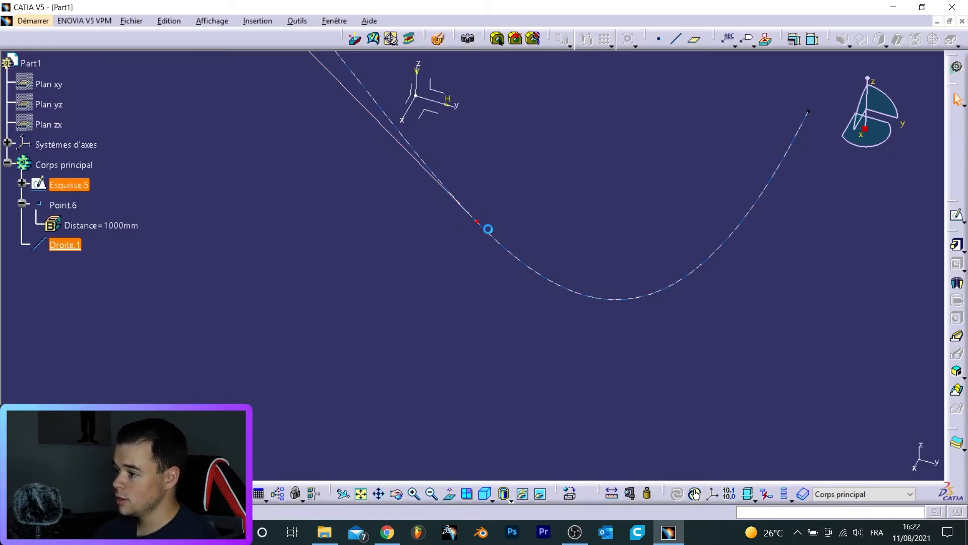
middle_click_drag(502, 133, 525, 264)
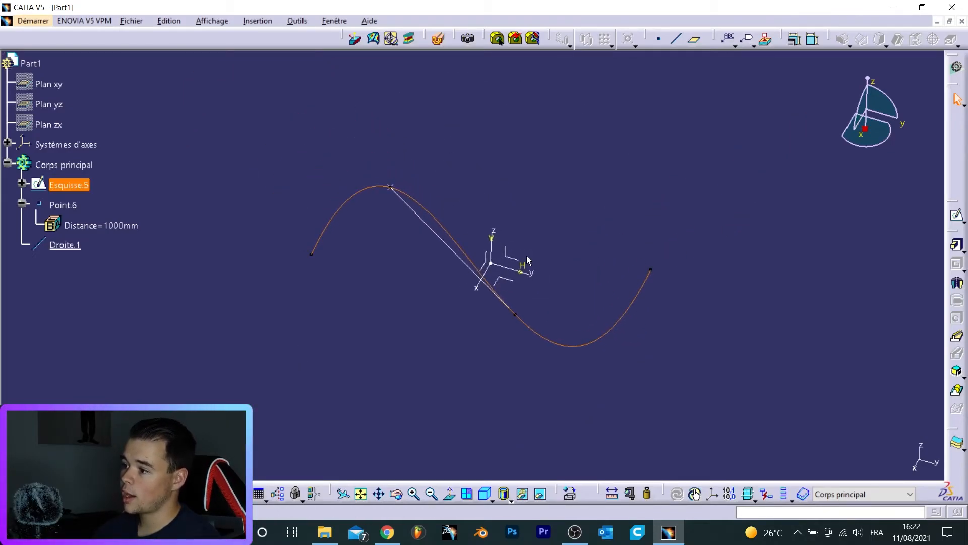
left_click(453, 215)
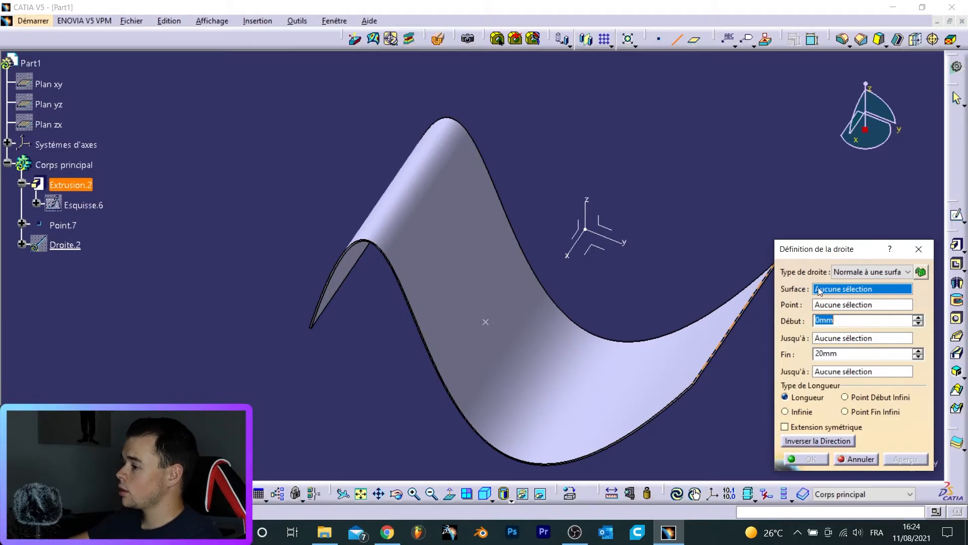
- Define a line normal to the surface of Extrusion.2 through Point.7
left_click(692, 313)
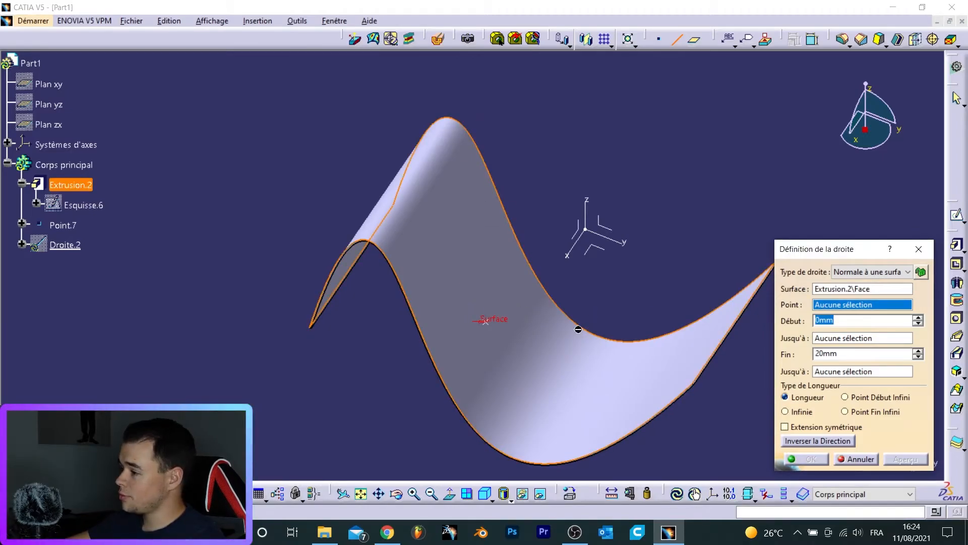
middle_click_drag(503, 323, 499, 375)
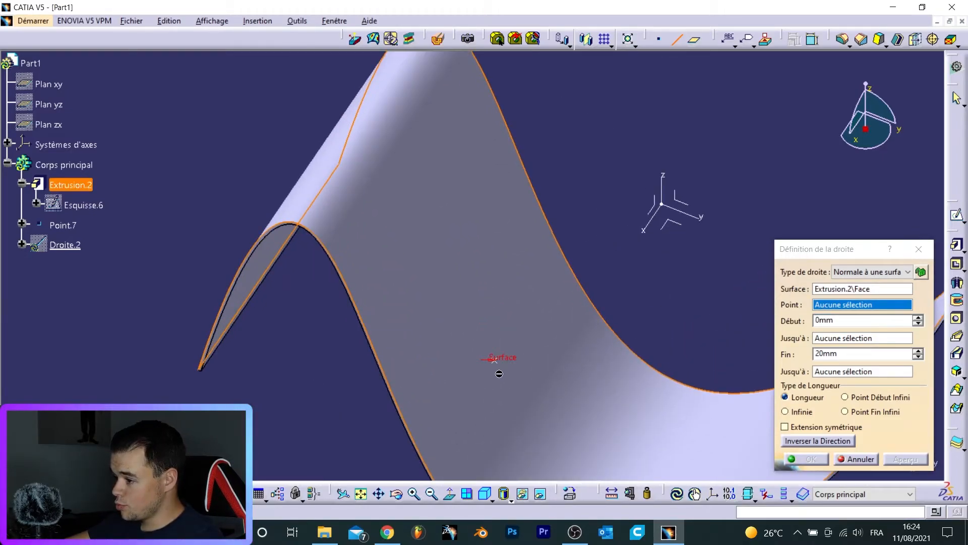
left_click(496, 361)
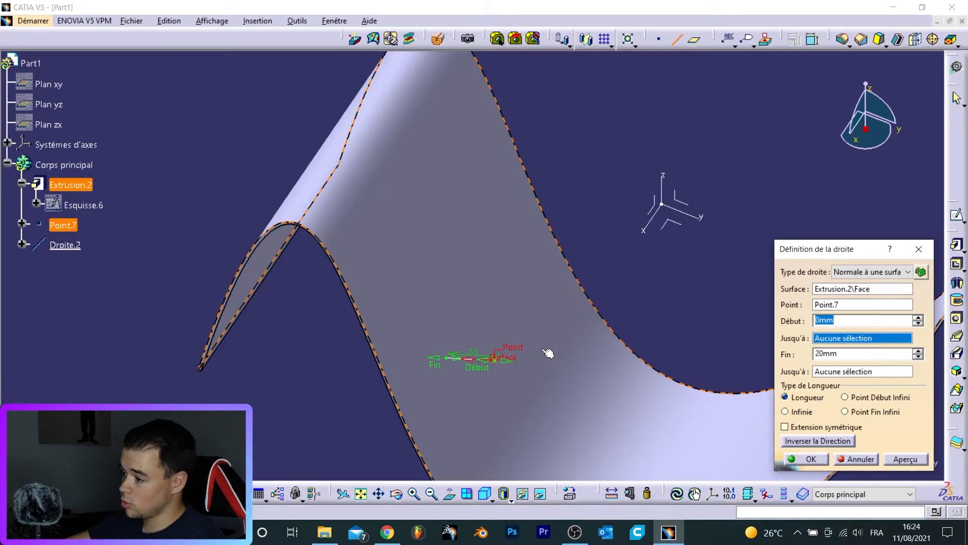
middle_click_drag(561, 287, 503, 336)
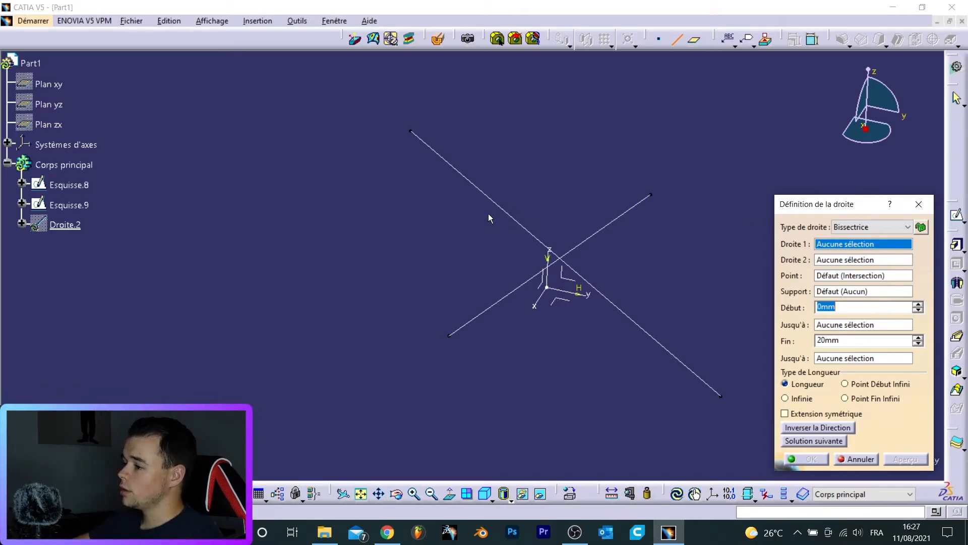
- Create a Bissectrice line between the lines Esquisse.9 and Esquisse.8
left_click(502, 208)
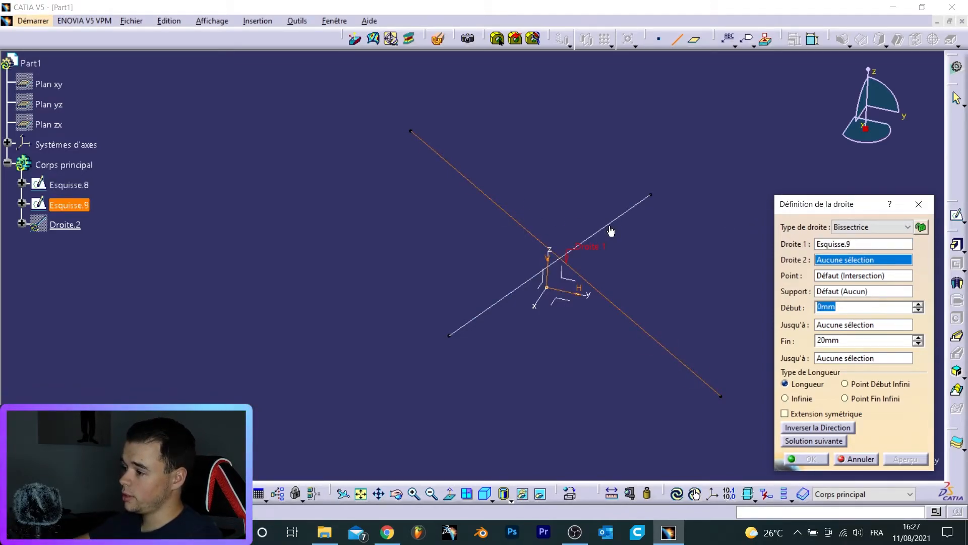
left_click(614, 228)
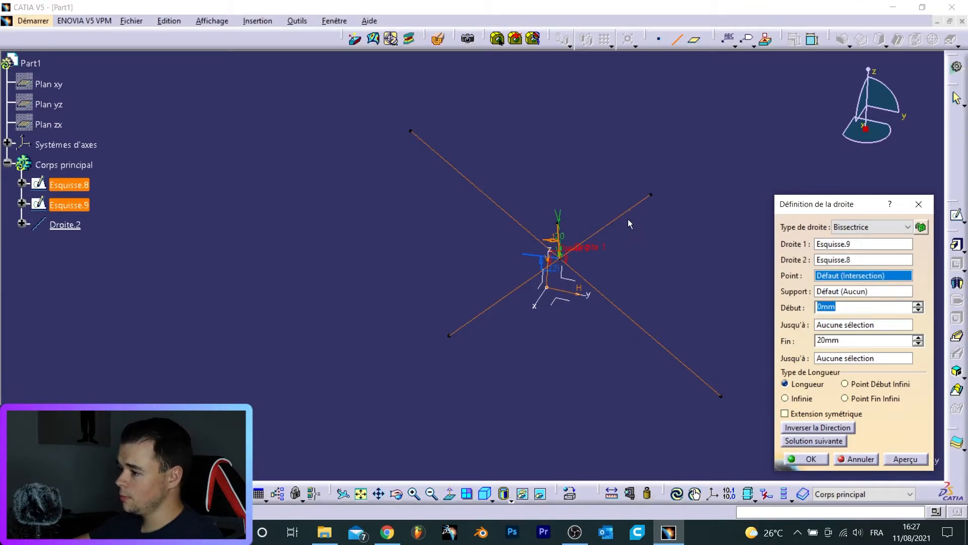
middle_click_drag(514, 199, 552, 55)
middle_click_drag(785, 148, 811, 240)
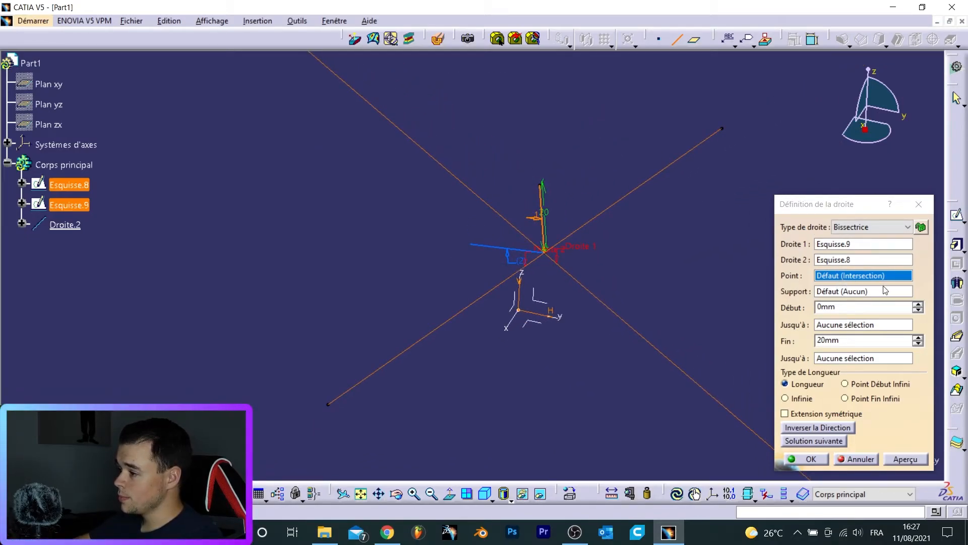
- Set the bisector's end length to 39 mm and switch to the next solution
left_click(917, 336)
left_click(917, 337)
left_click(918, 336)
left_click(917, 337)
left_click(918, 337)
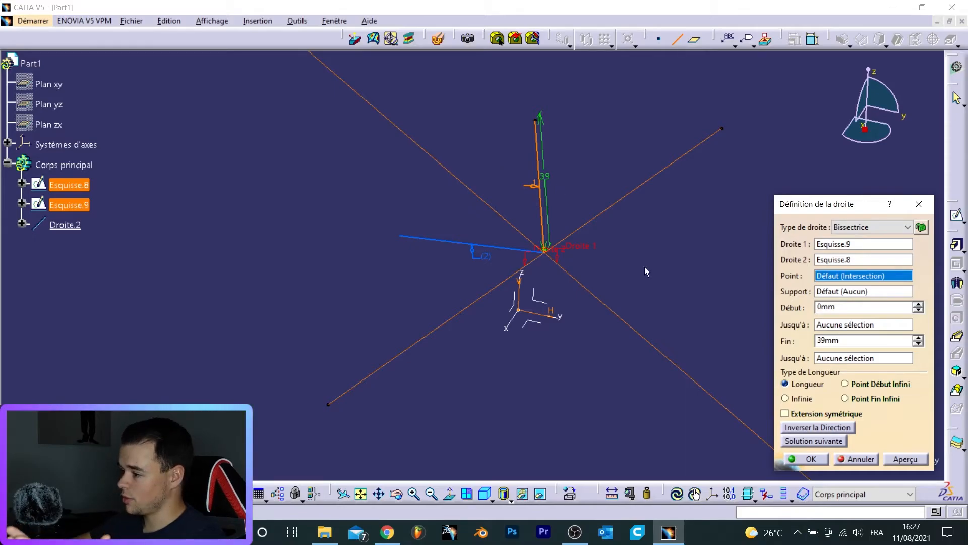
left_click(794, 442)
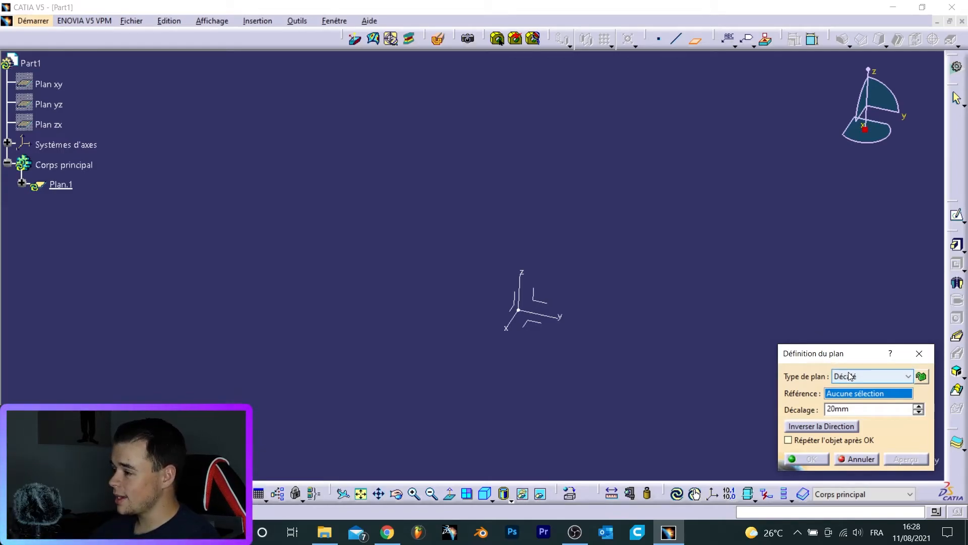
- Create a plane offset 50 mm from Plan YZ and reverse its direction
left_click(545, 303)
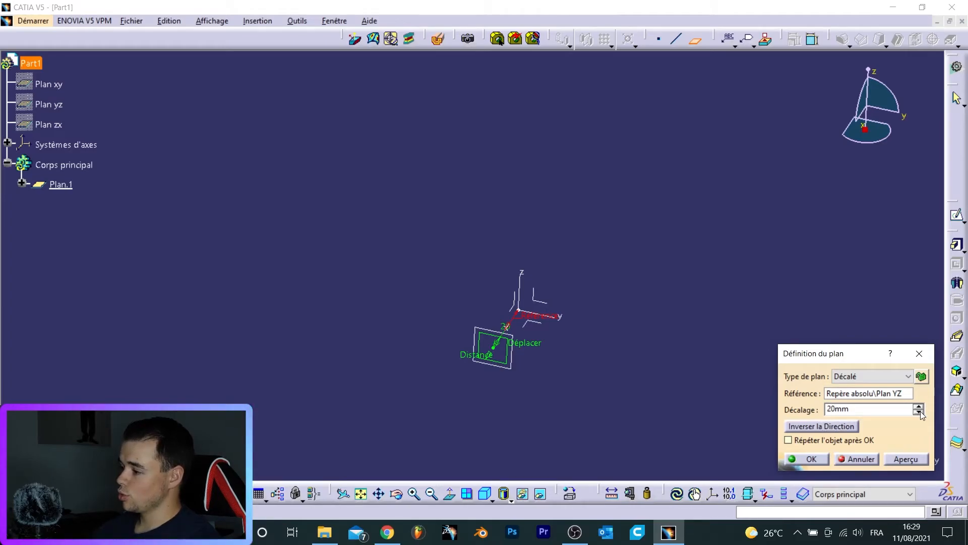
left_click_drag(876, 406, 583, 408)
type("5")
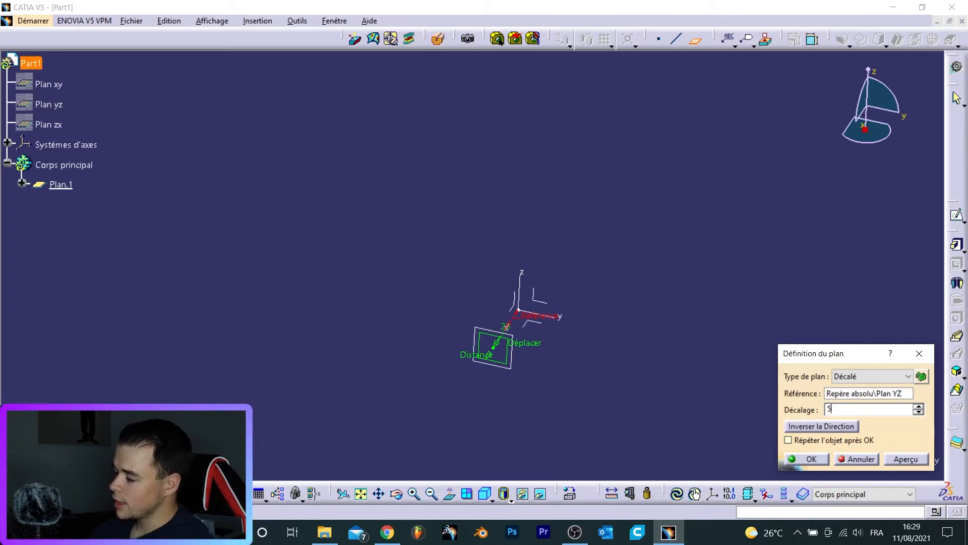
type("0mm")
middle_click_drag(556, 273, 443, 323)
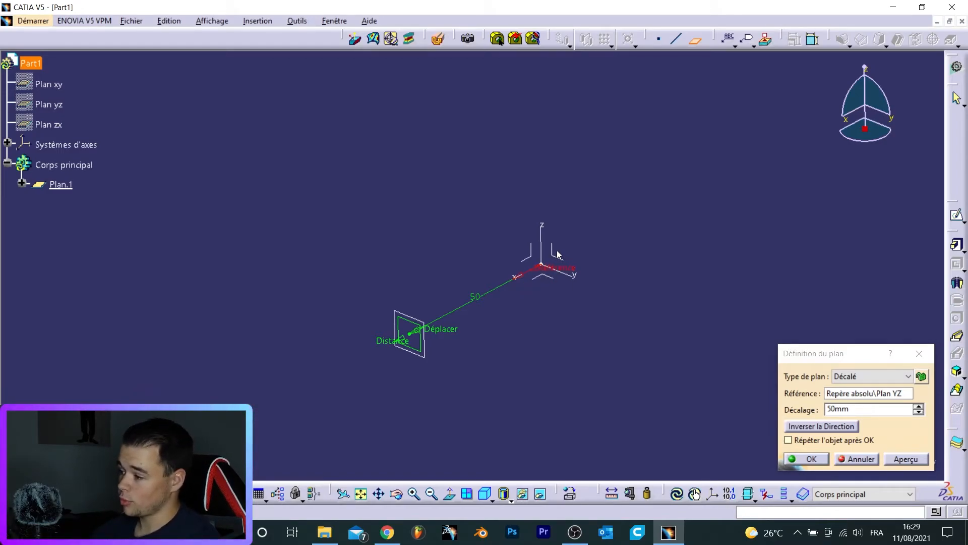
left_click(826, 428)
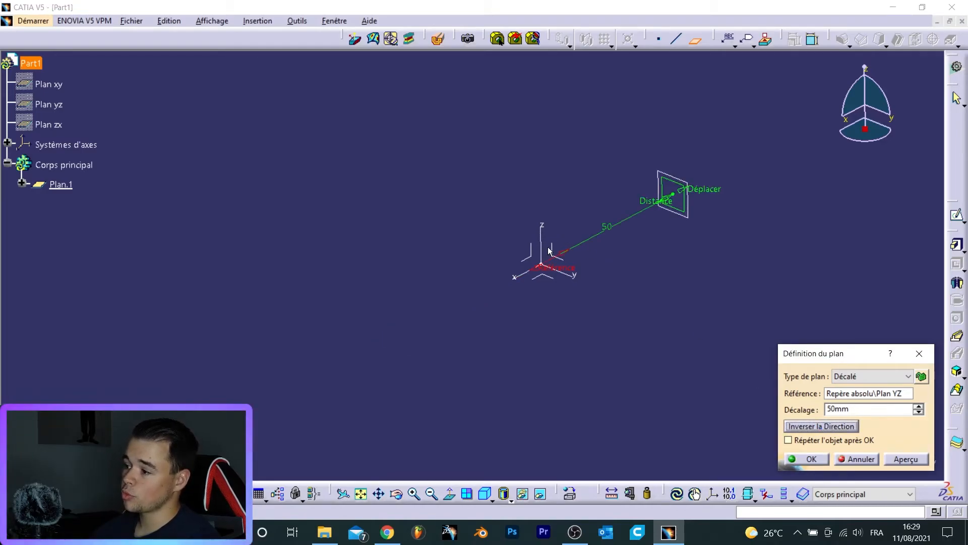
left_click(835, 423)
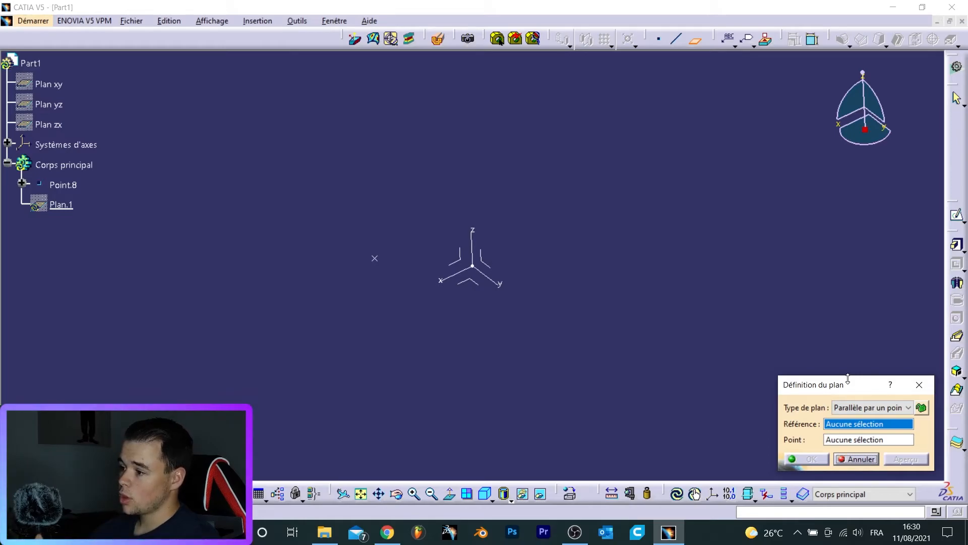
- Create a plane parallel to Plan ZX passing through Point.8
left_click(458, 257)
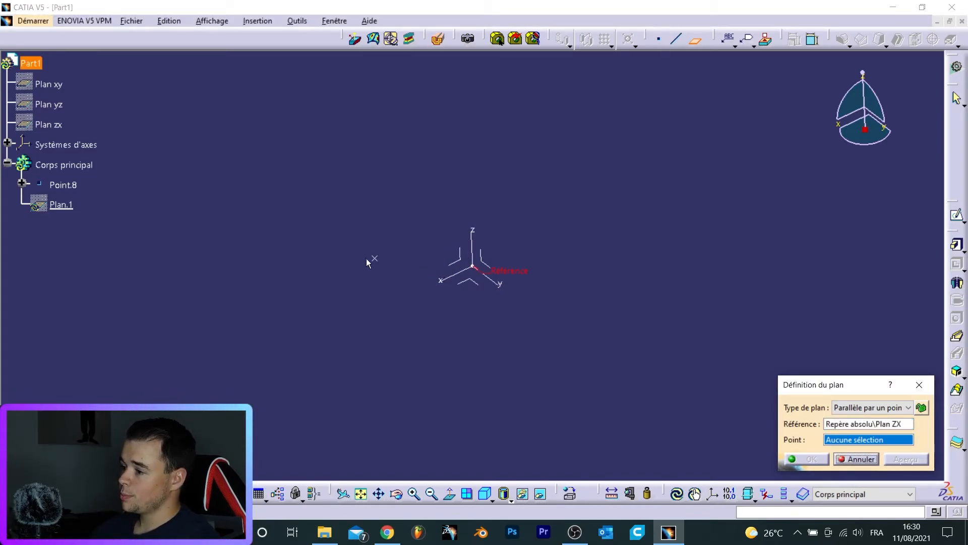
left_click(382, 262)
middle_click_drag(413, 301, 428, 289)
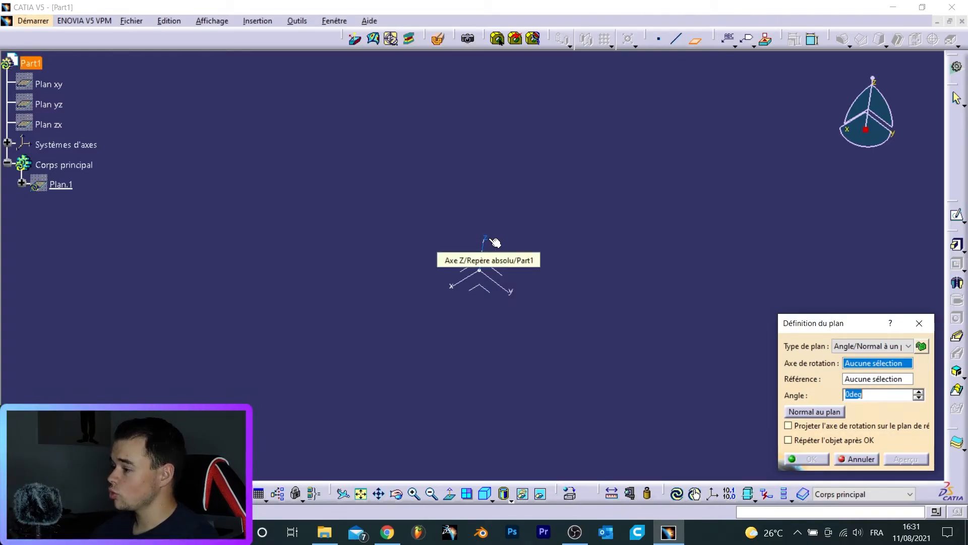
- Create a plane rotated 45 degrees about the Z axis from Plan YZ, then make it normal to that plane
left_click(481, 248)
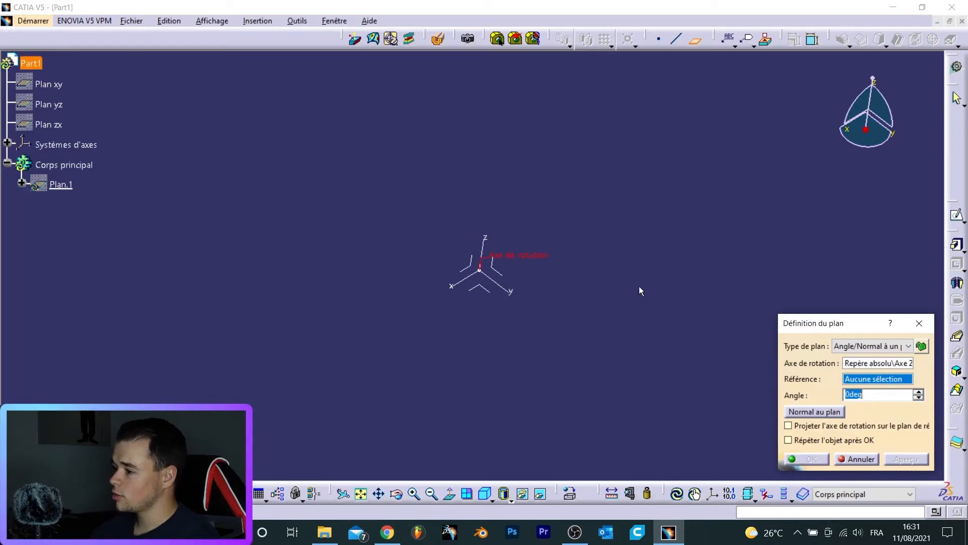
left_click(502, 273)
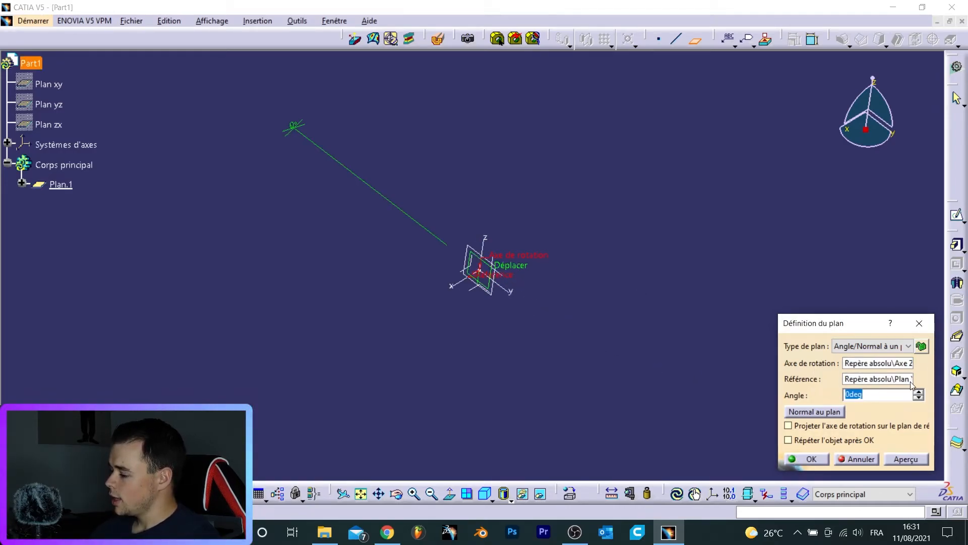
type("45")
key("Tab")
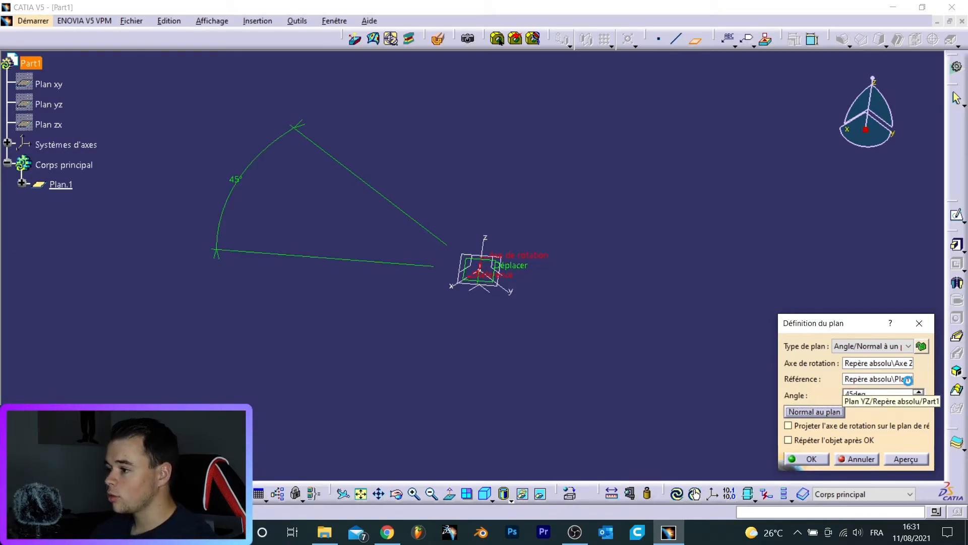
middle_click_drag(497, 323, 503, 303)
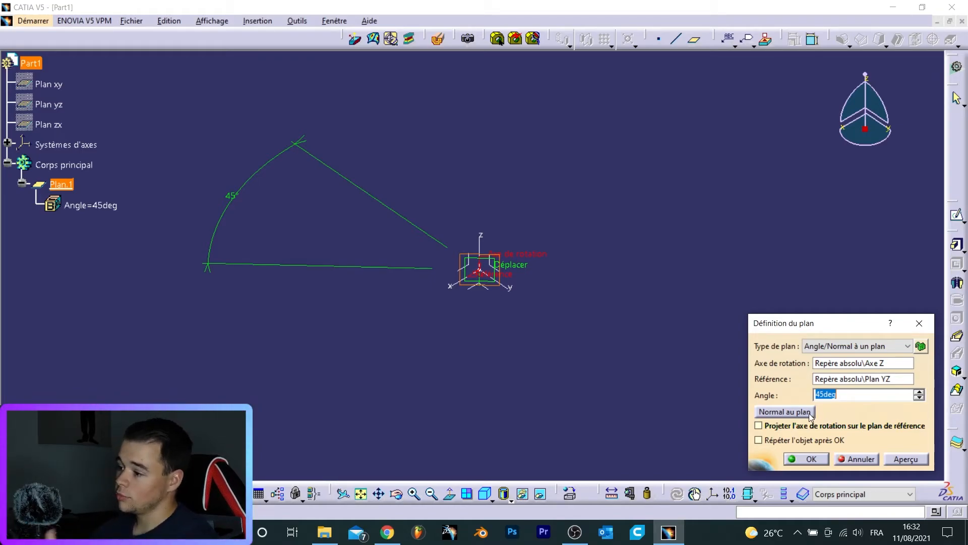
left_click(785, 412)
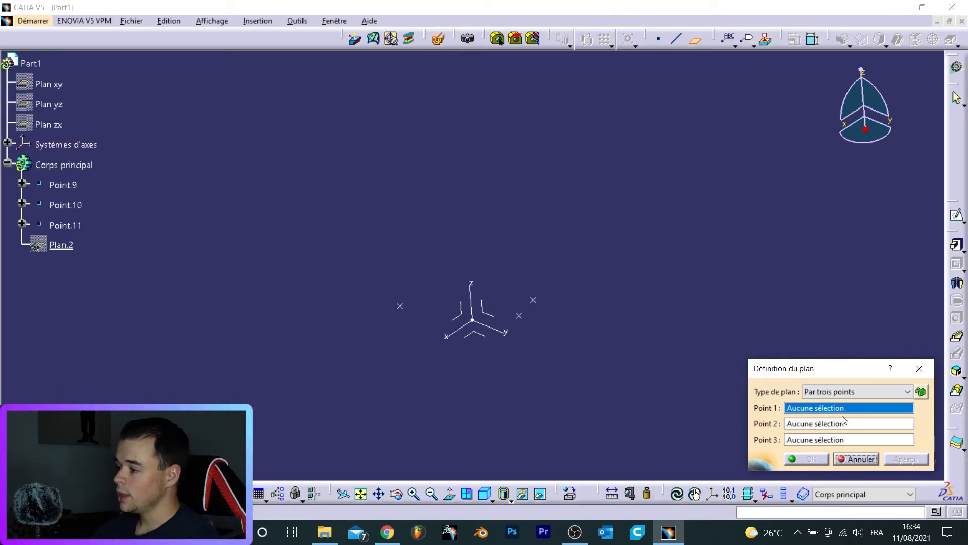
- Create a plane through the three points Point.9, Point.10 and Point.11
middle_click_drag(580, 373, 469, 394)
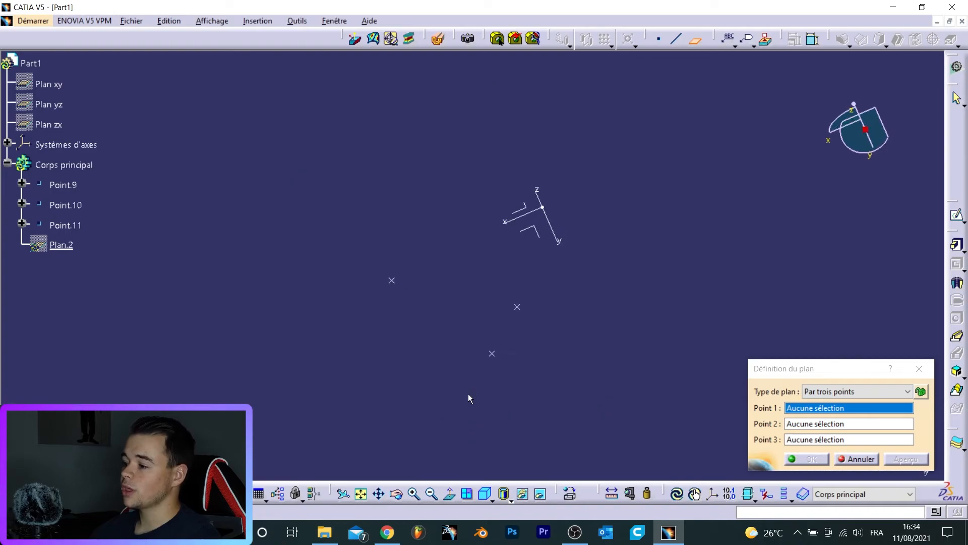
left_click(392, 280)
left_click(492, 354)
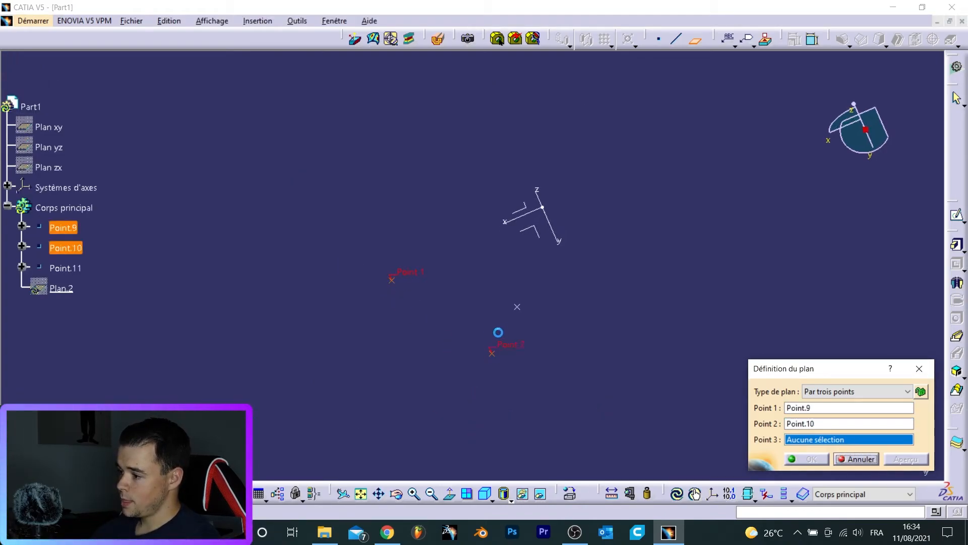
left_click(517, 306)
middle_click_drag(446, 419, 494, 349)
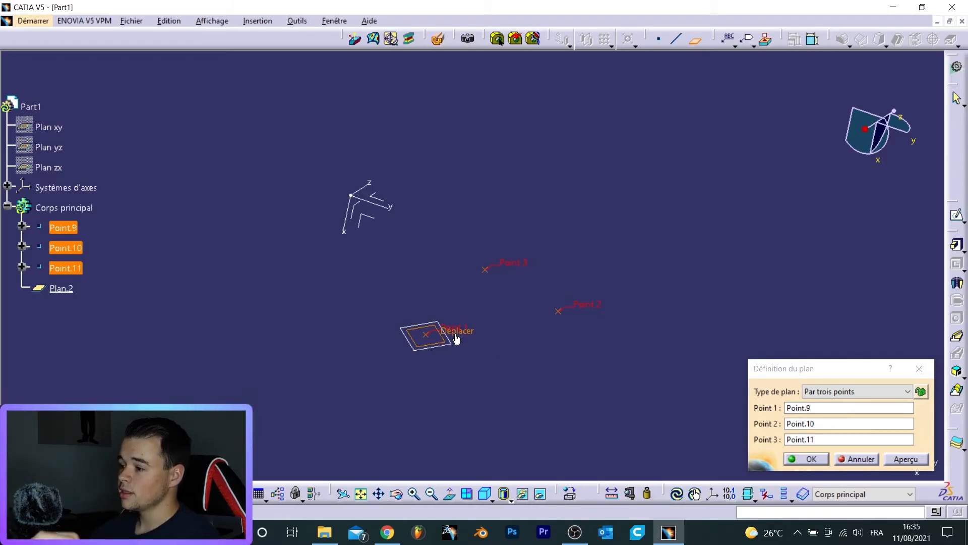
left_click_drag(457, 337, 400, 207)
middle_click_drag(444, 328, 550, 342)
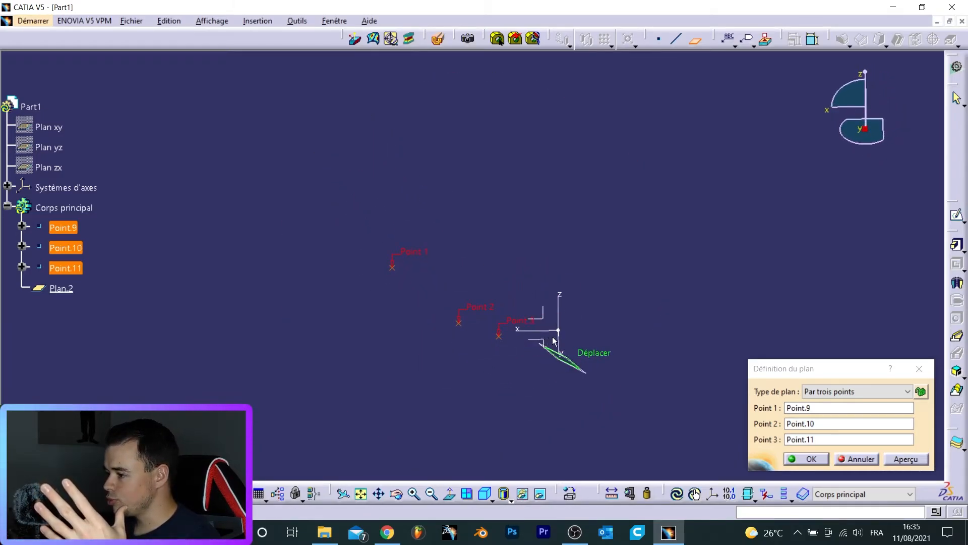
left_click_drag(596, 358, 585, 336)
middle_click_drag(510, 319, 504, 327)
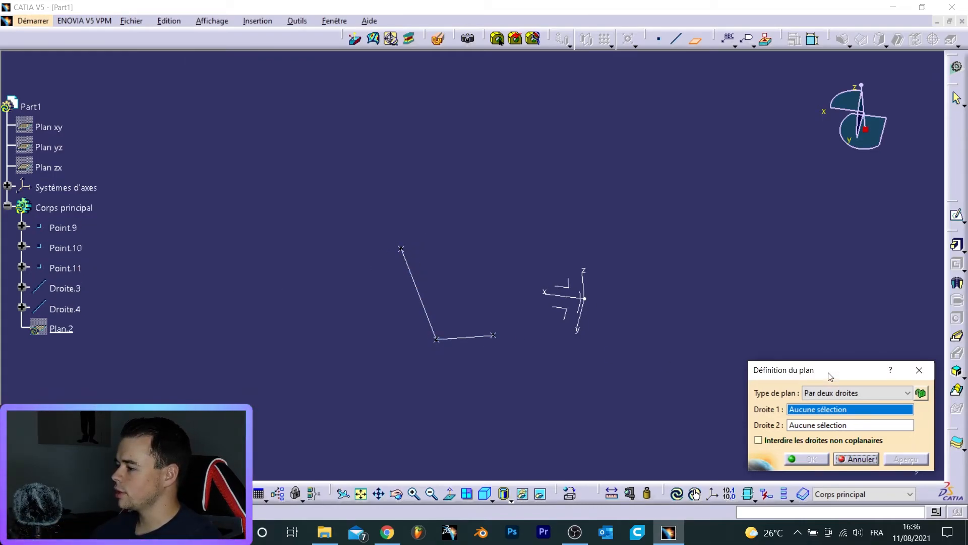
- Create a plane through the two lines Droite.3 and Droite.4
left_click(416, 273)
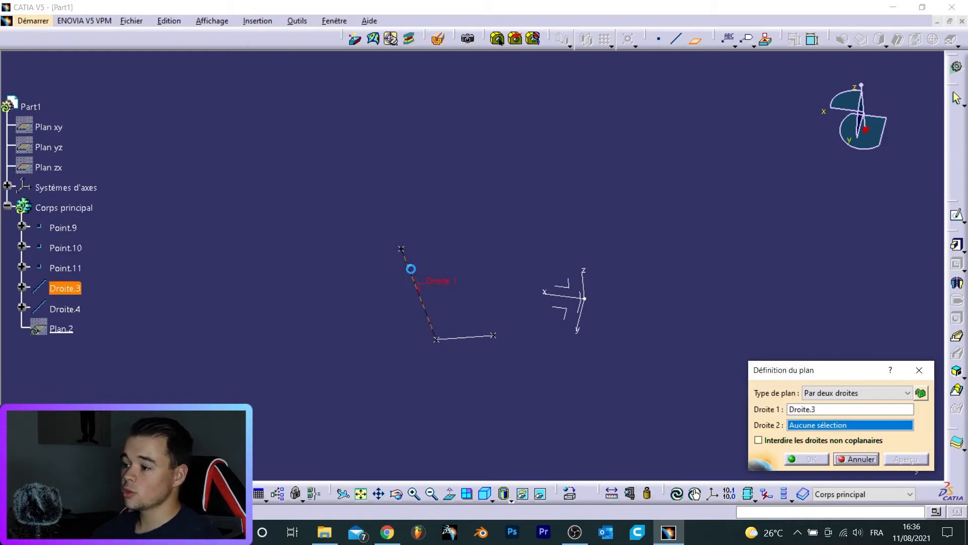
left_click(476, 338)
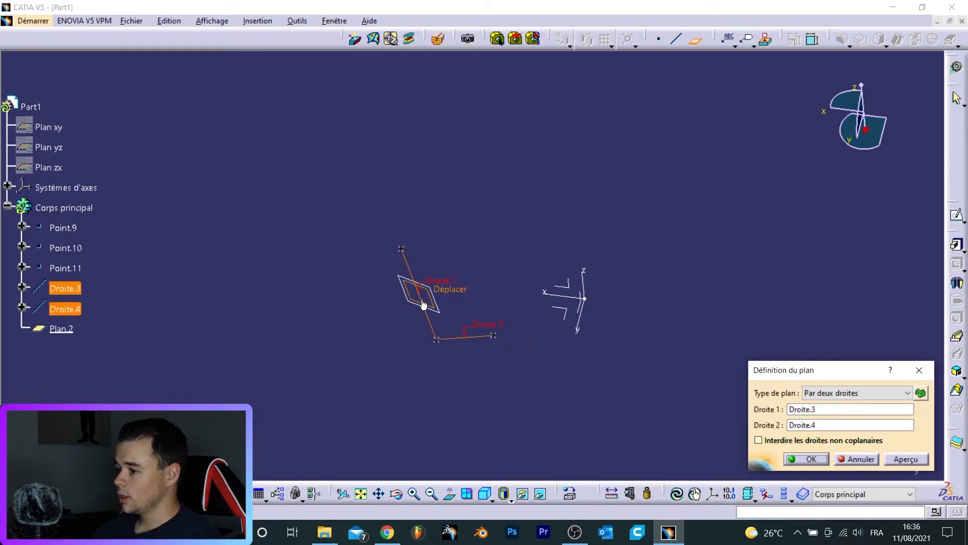
middle_click_drag(454, 325, 470, 290)
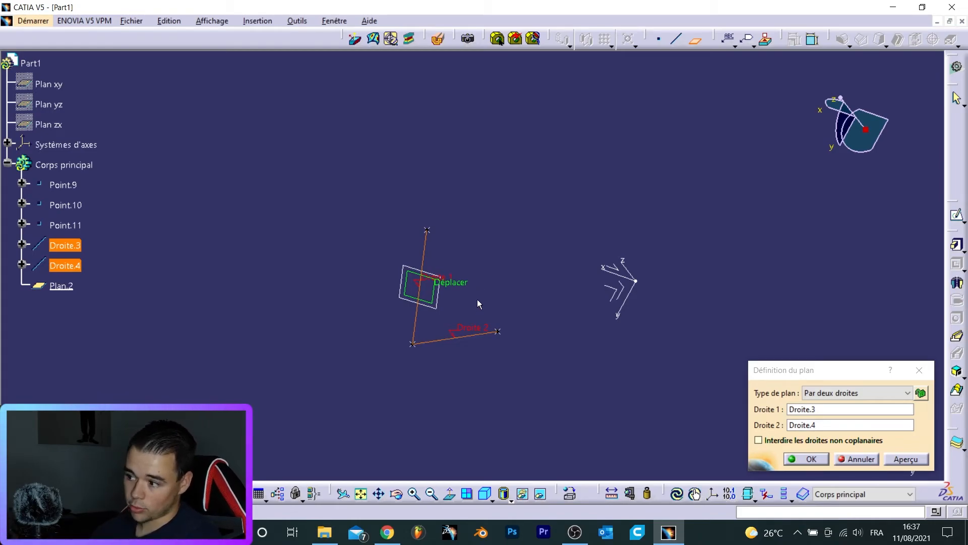
left_click_drag(459, 285, 607, 267)
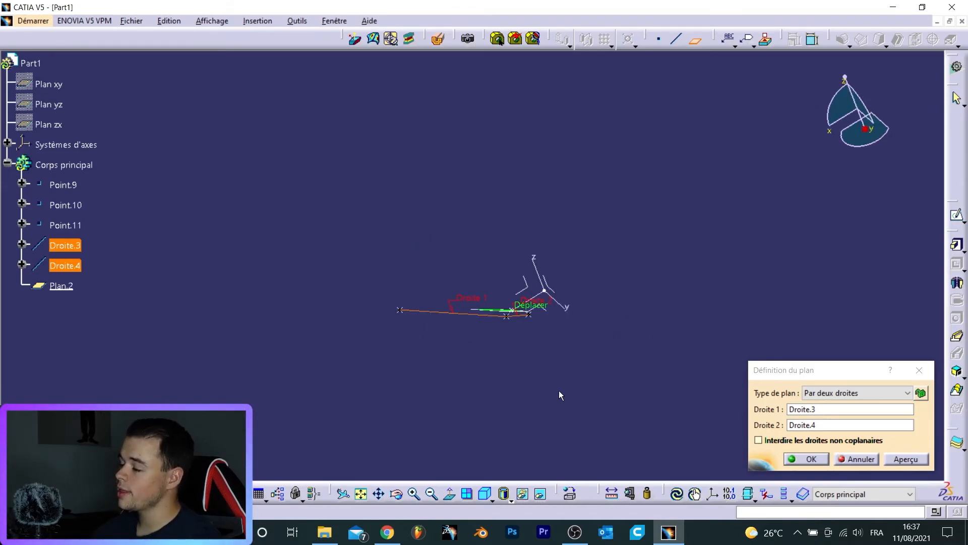
middle_click_drag(527, 305, 444, 432)
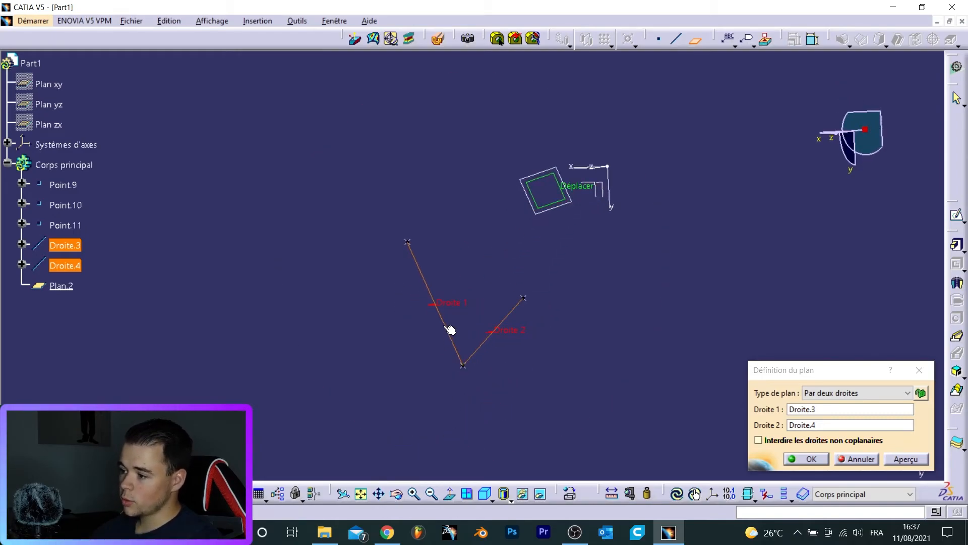
middle_click_drag(455, 339, 510, 321)
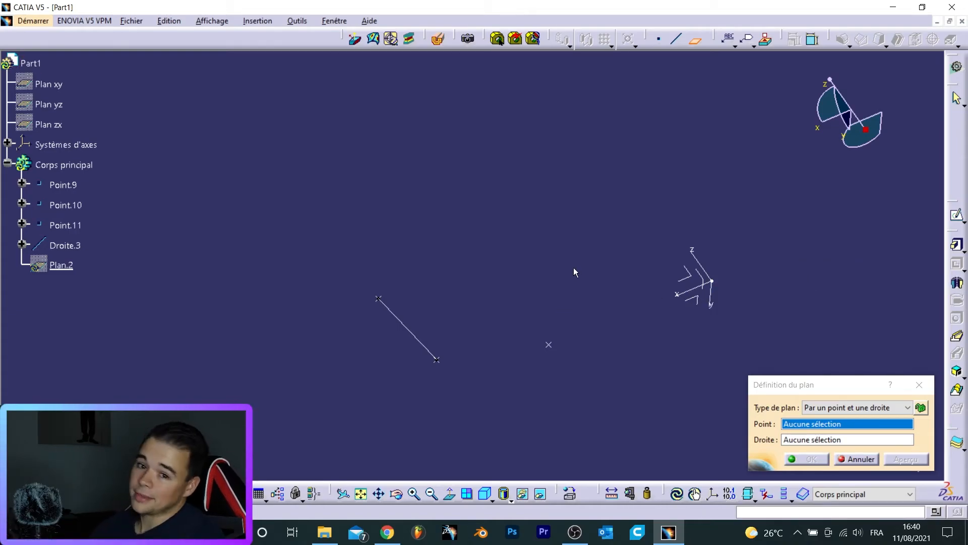
- Create a plane passing through Point.11 and the line Droite.3
left_click(410, 326)
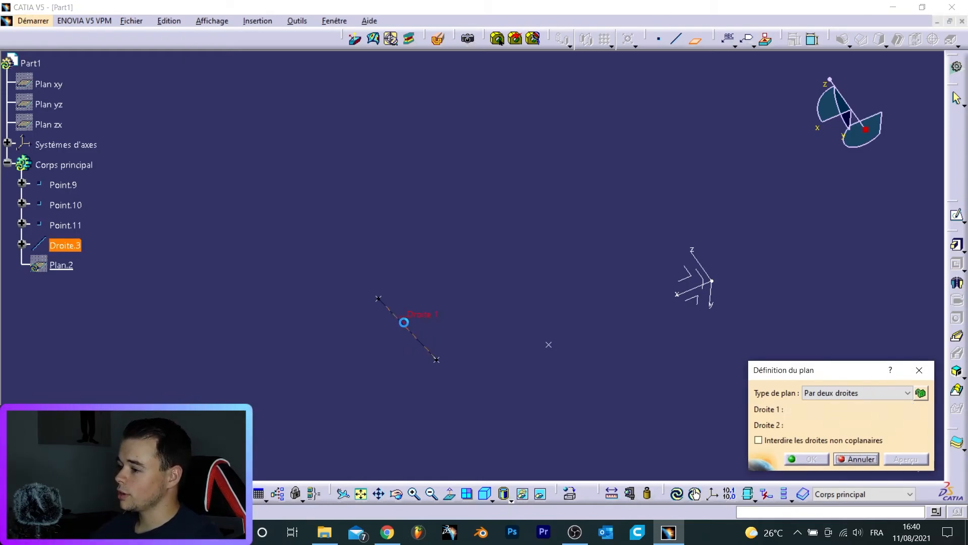
left_click(869, 389)
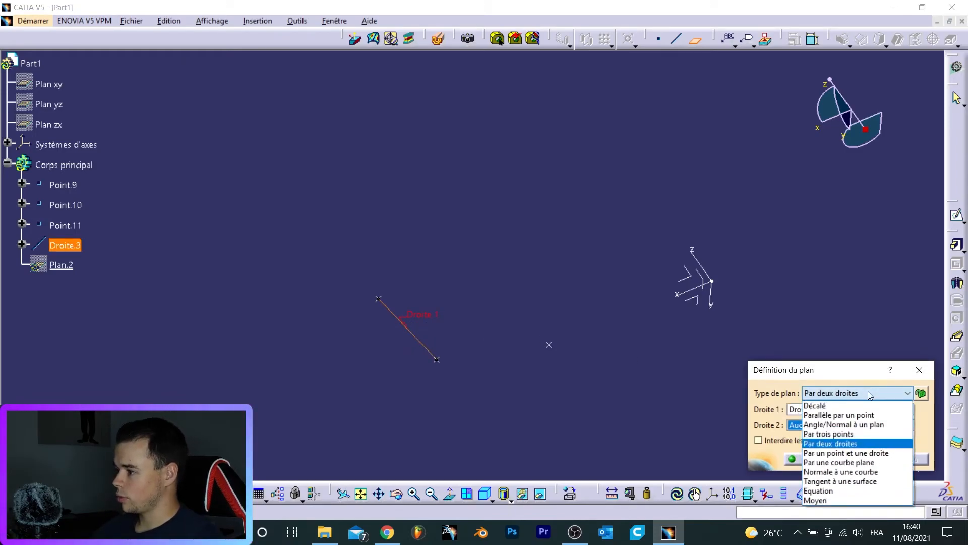
left_click(863, 454)
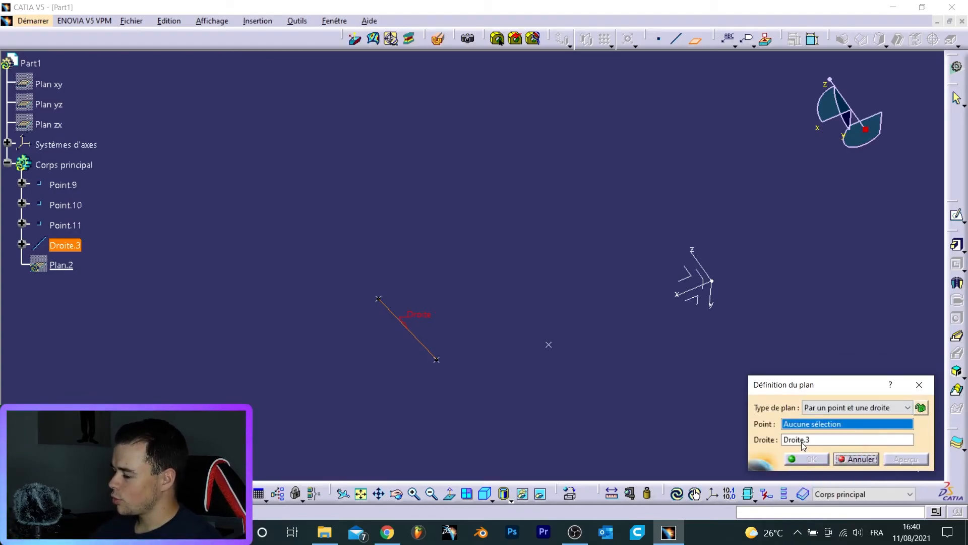
left_click(551, 347)
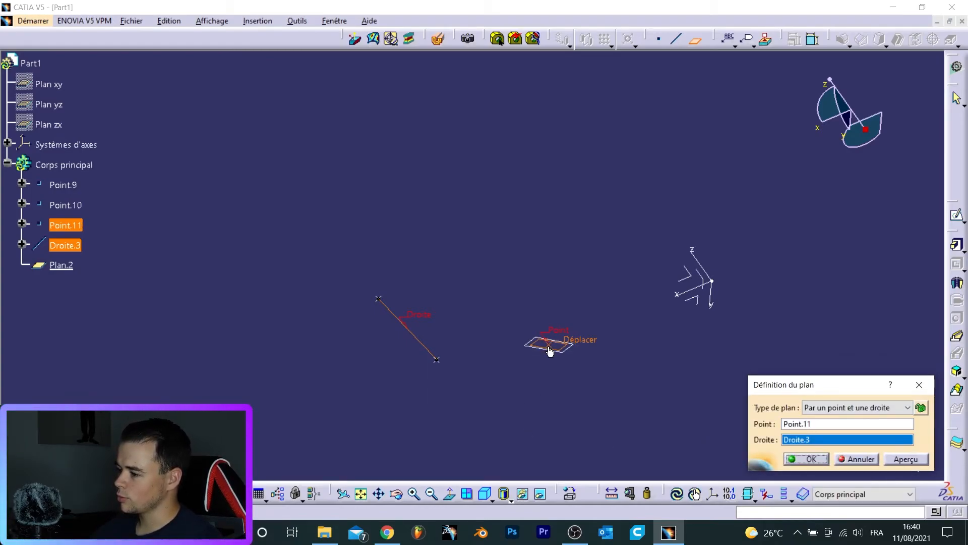
middle_click_drag(523, 386, 420, 296)
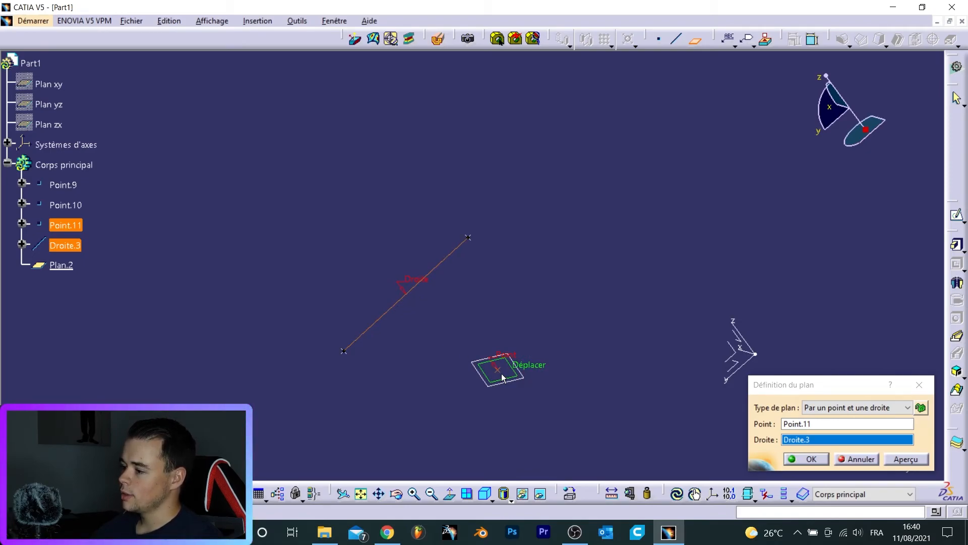
left_click_drag(526, 373, 554, 306)
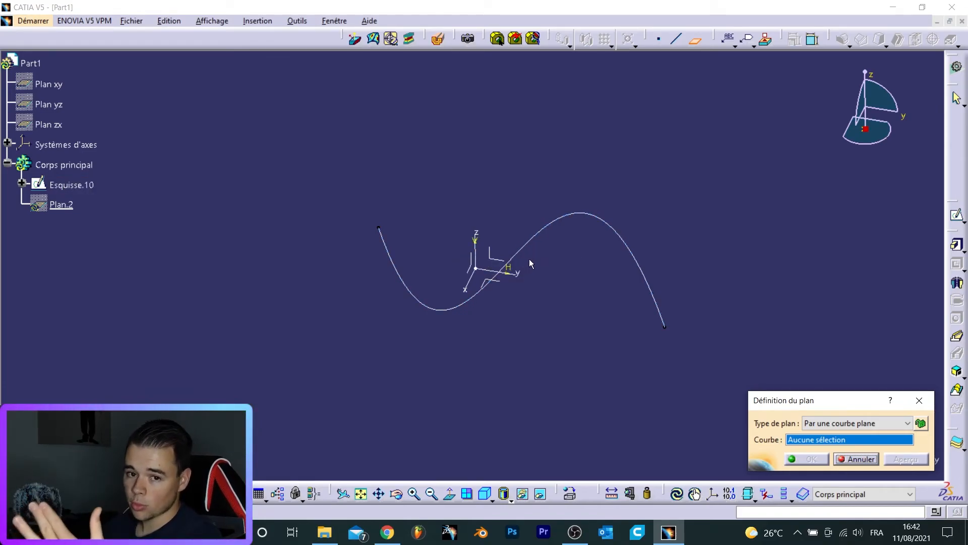
- Create a plane through the planar curve of the sketch
middle_click_drag(525, 274, 572, 270)
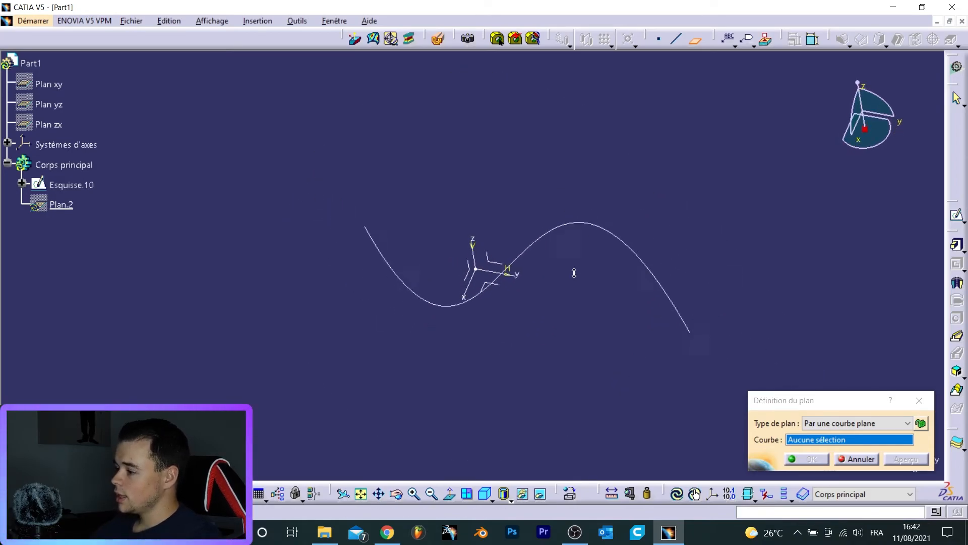
left_click(552, 238)
middle_click_drag(530, 295, 441, 165)
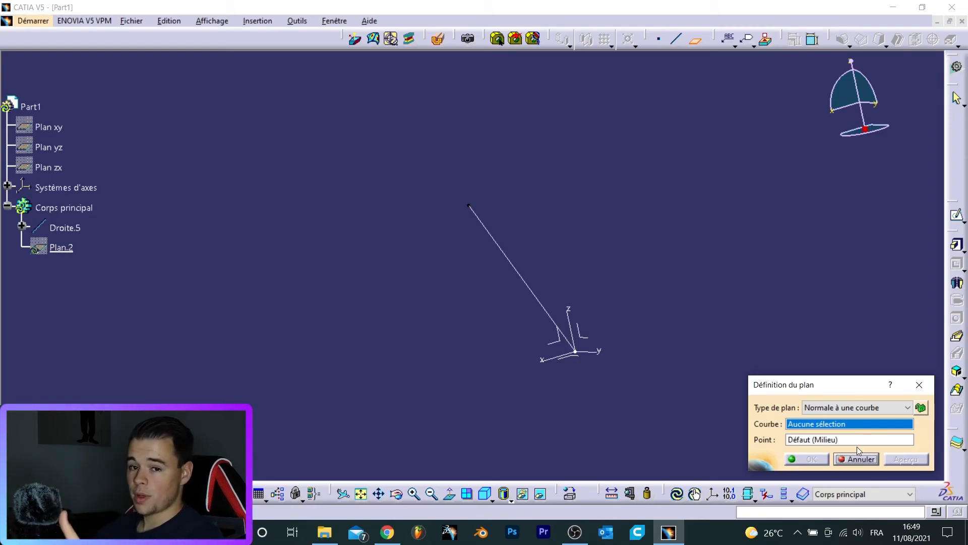
- Create a plane normal to the line Droite.5 at the line's end point
left_click(508, 252)
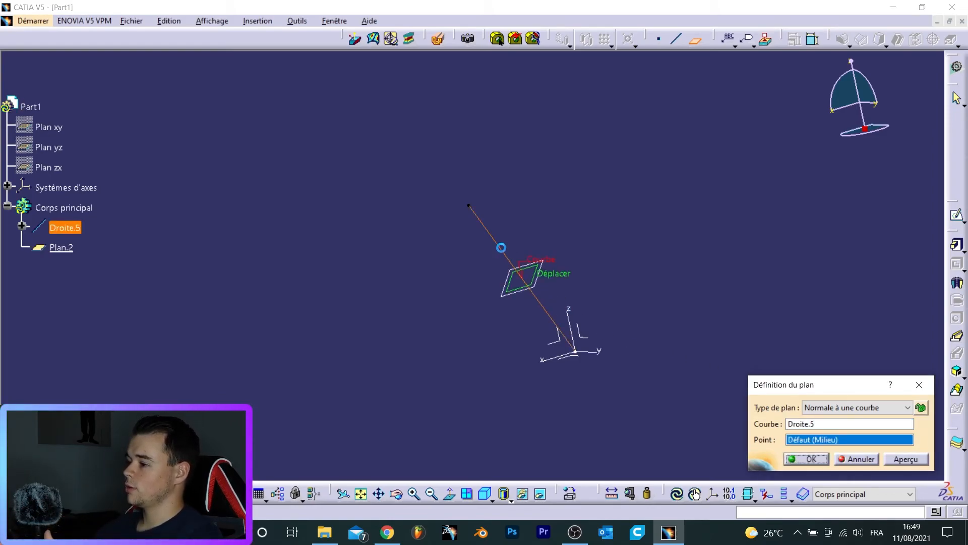
left_click(470, 207)
middle_click_drag(523, 268, 517, 229)
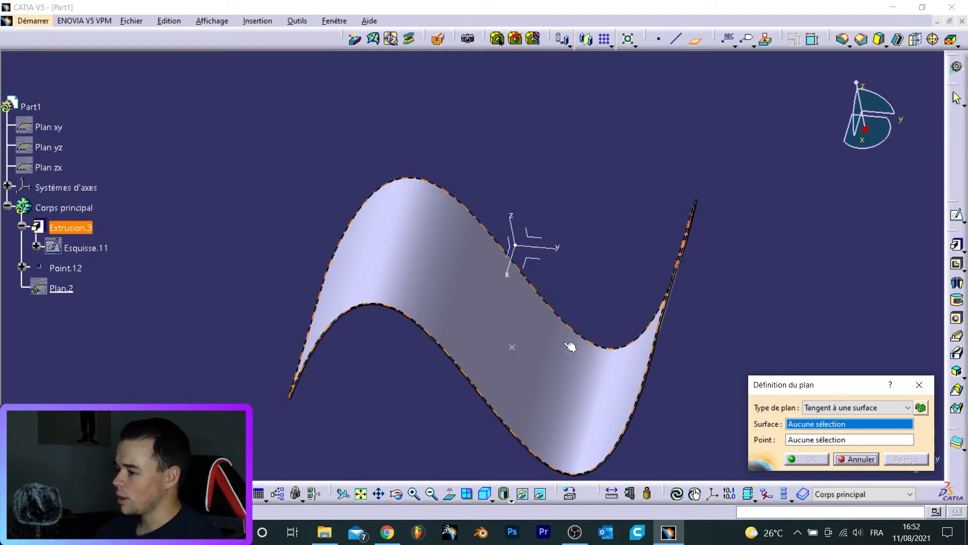
- Create a plane tangent to the extruded surface at Point.12
left_click(520, 356)
left_click(515, 349)
middle_click_drag(550, 364, 529, 314)
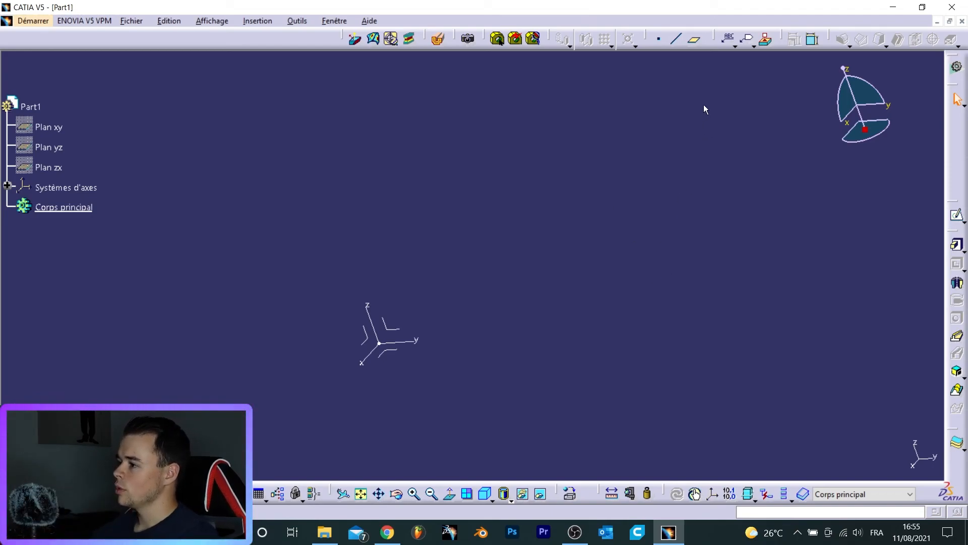
- Start a plane normal to a curve and launch creation of a new line as its curve
left_click(694, 39)
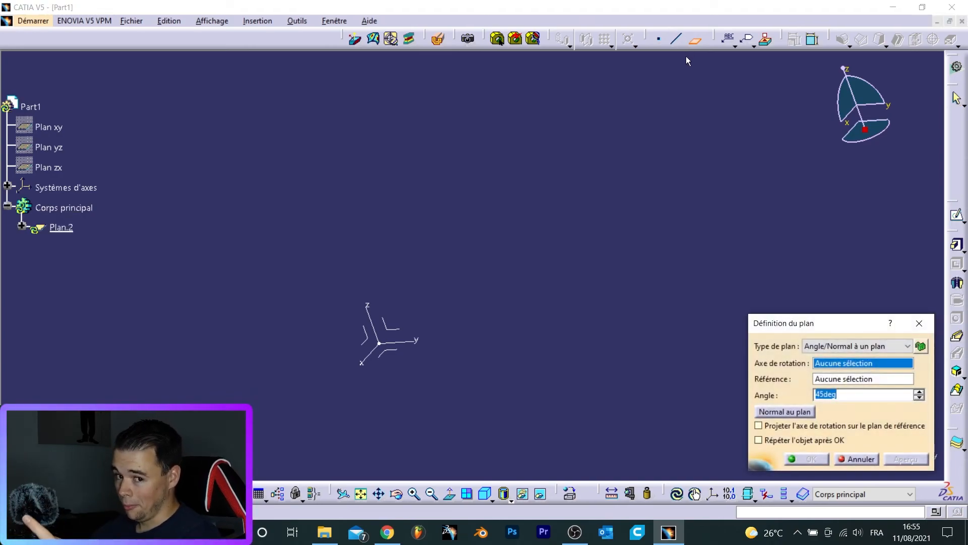
left_click(833, 348)
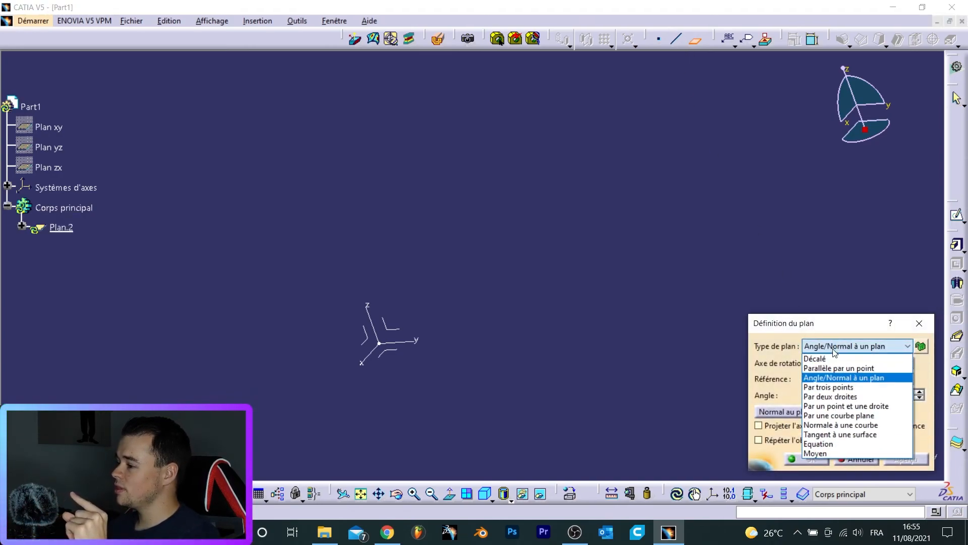
left_click(853, 425)
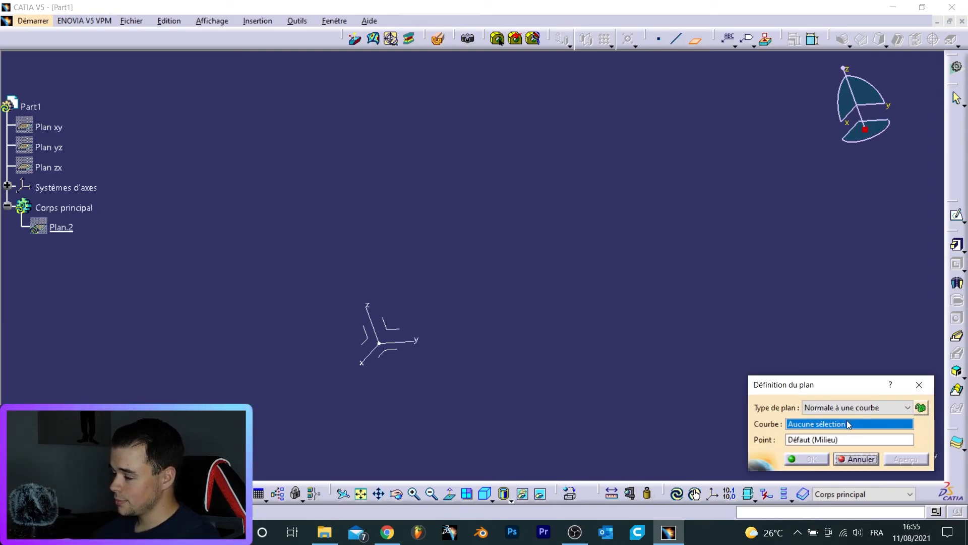
right_click(838, 425)
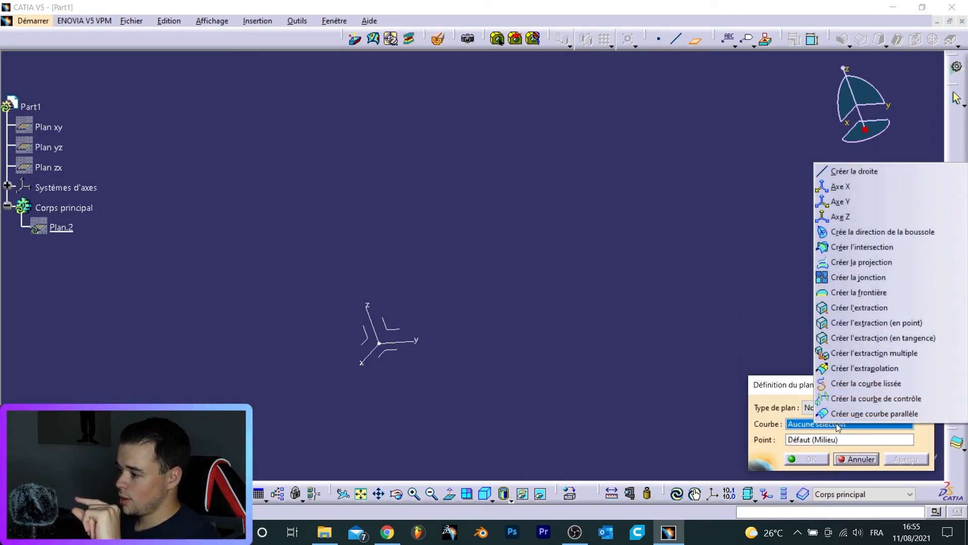
left_click(858, 174)
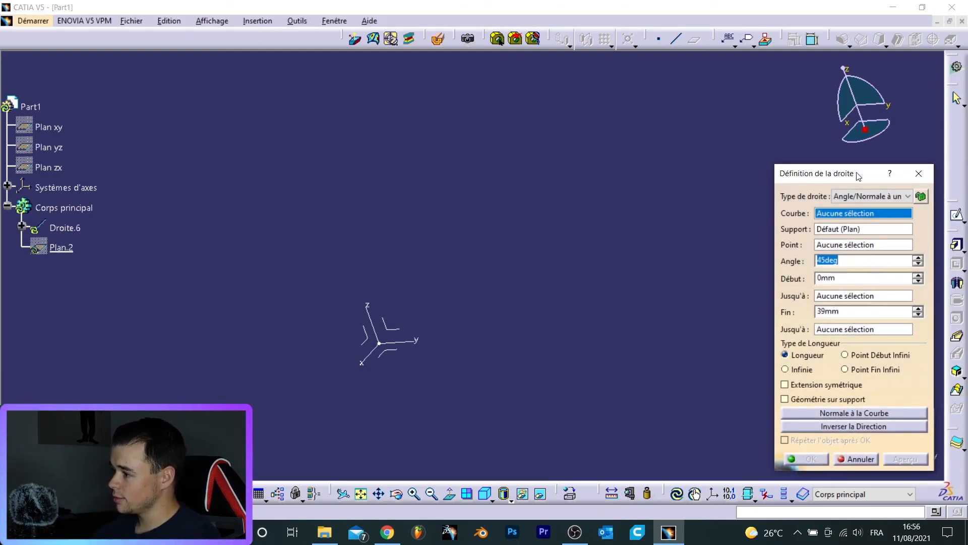
- Create a new point at X 0, Y 10, Z 0 mm as the line's point
left_click(835, 246)
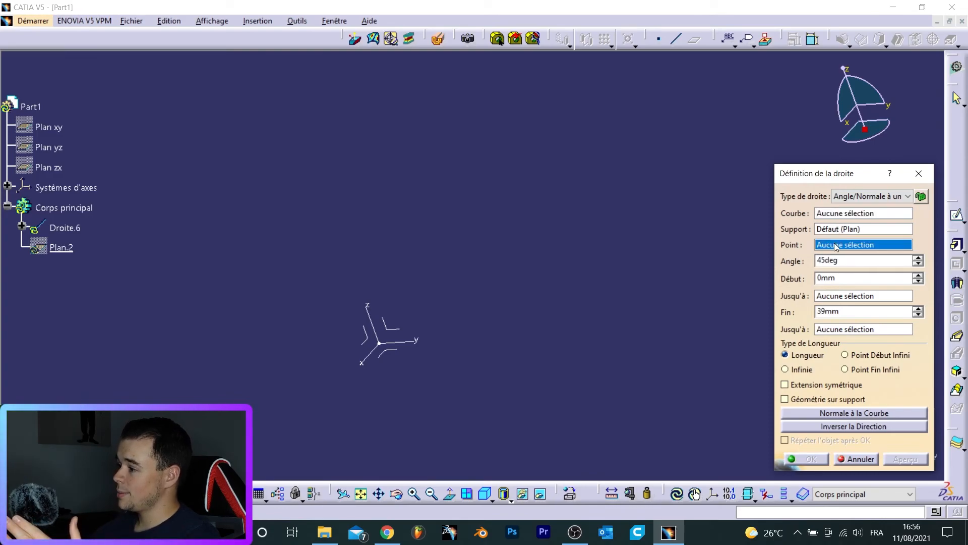
right_click(836, 246)
left_click(877, 252)
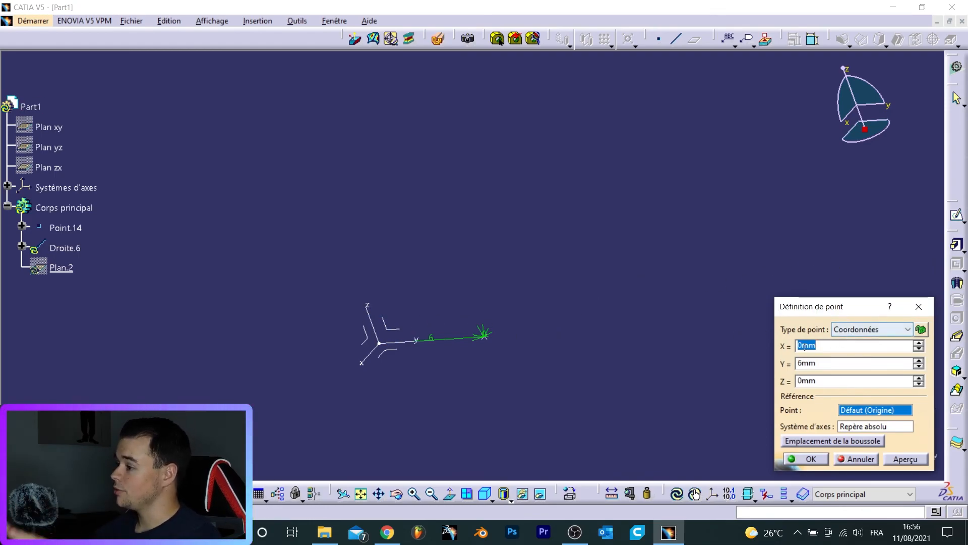
double_click(828, 364)
type("10")
left_click(807, 460)
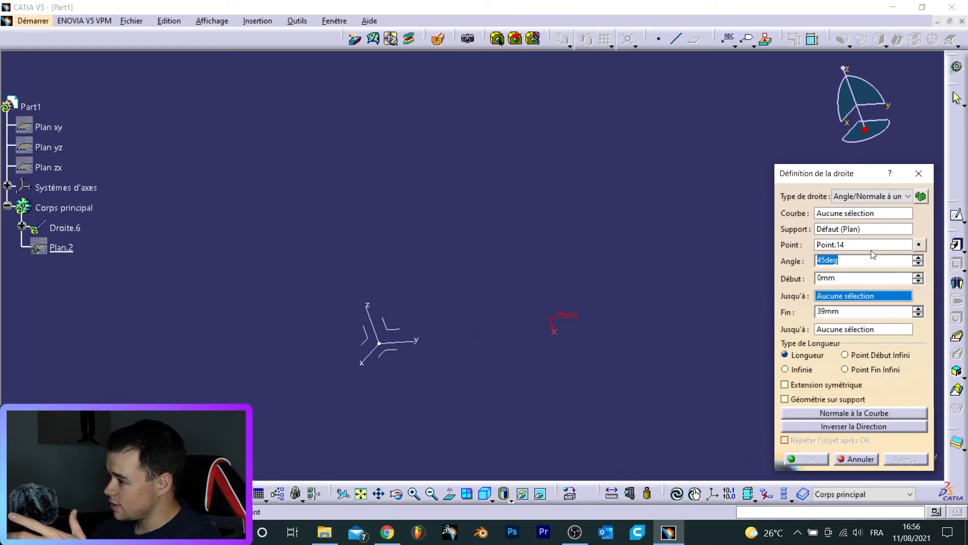
- Define the line at an angle of -45 deg from the Z axis with Plan YZ as support
left_click(882, 215)
left_click(366, 311)
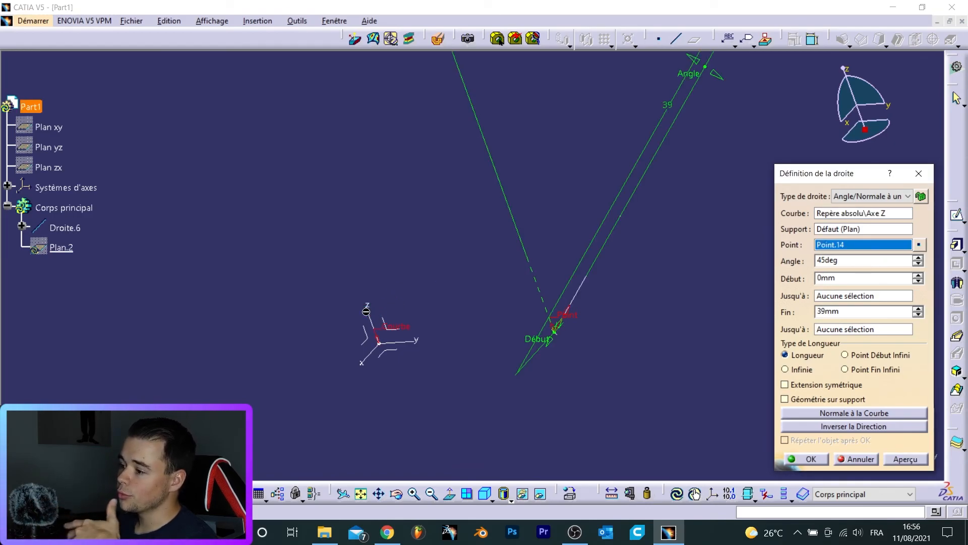
middle_click_drag(473, 236, 810, 222)
left_click(835, 228)
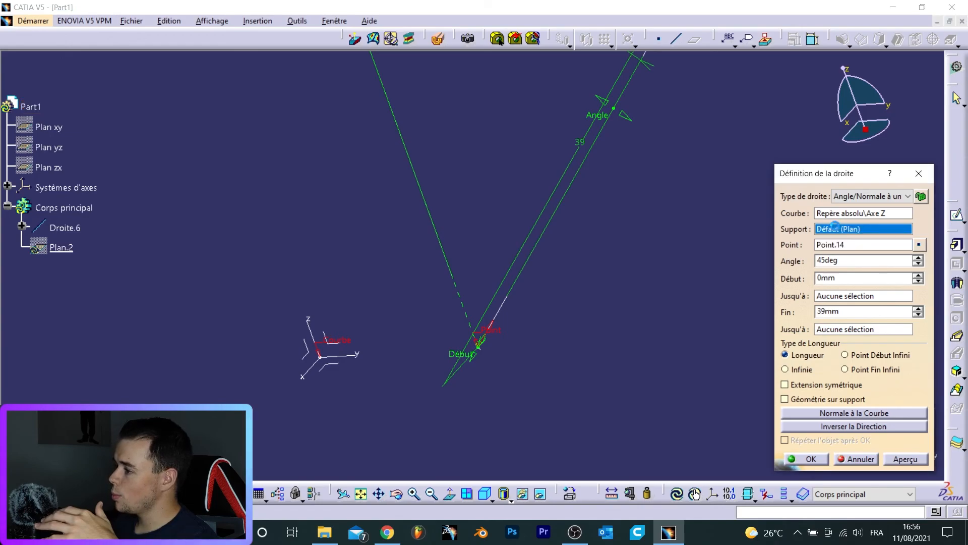
left_click(325, 334)
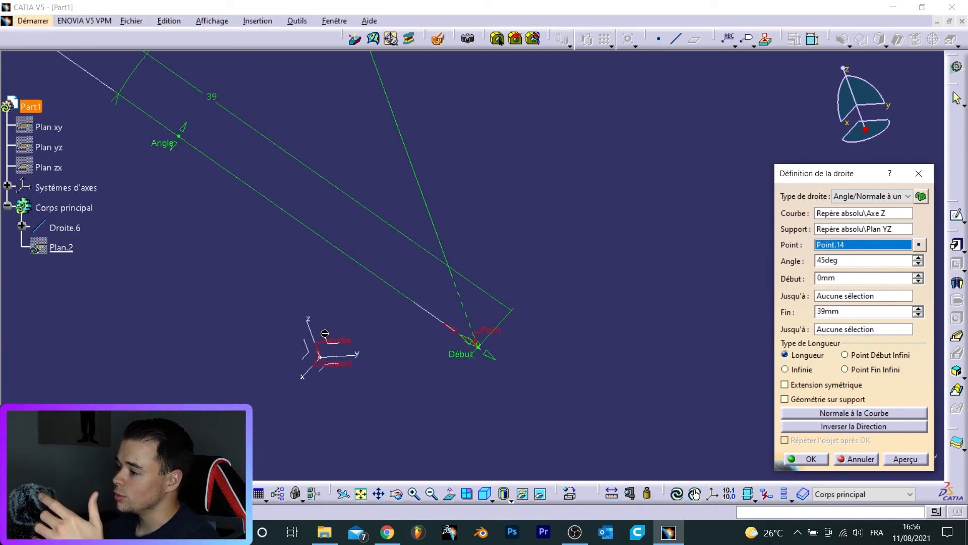
double_click(854, 261)
type("-45")
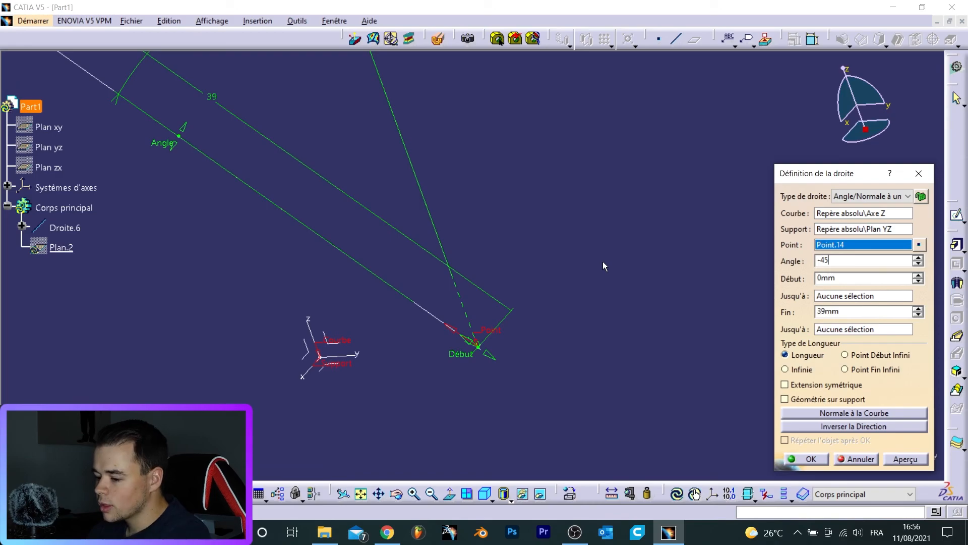
key("Tab")
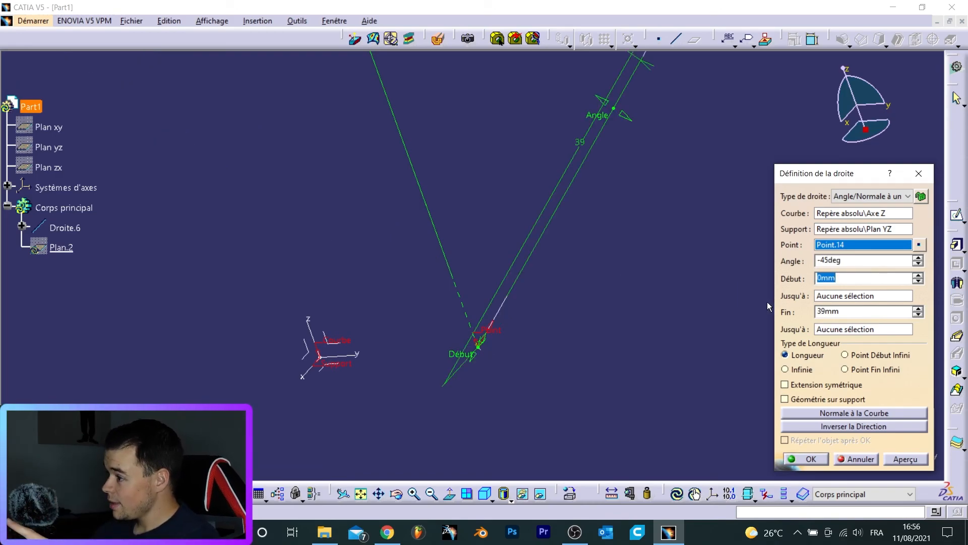
- Confirm the line, then create the plane normal to it at the line's end vertex
left_click(808, 459)
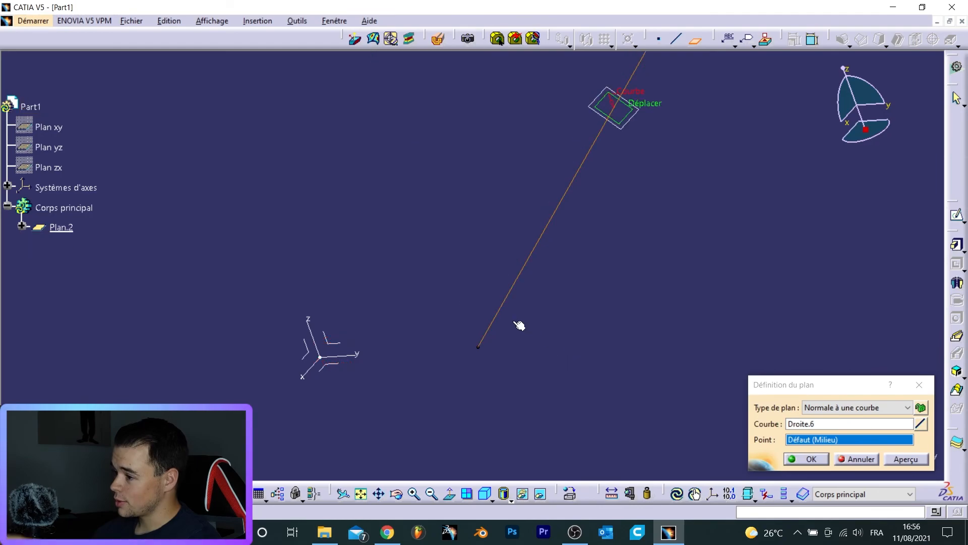
mouse_move(607, 268)
middle_mouse_down()
mouse_move(595, 346)
mouse_move(602, 284)
middle_mouse_up()
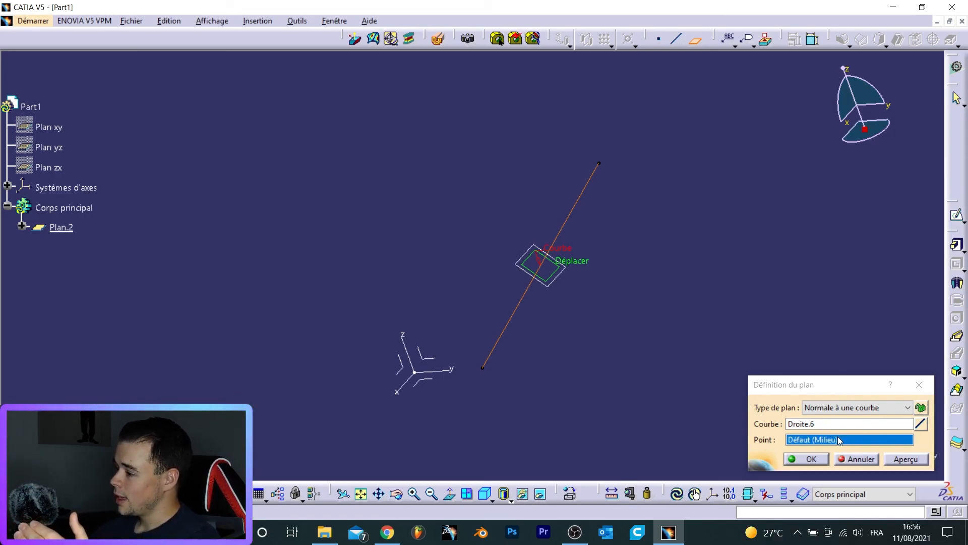
left_click(600, 164)
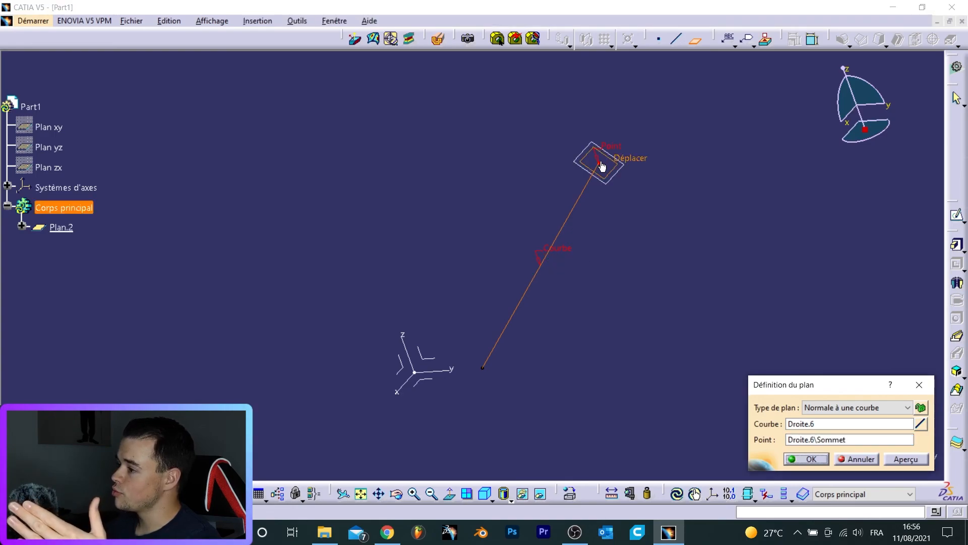
left_click(804, 458)
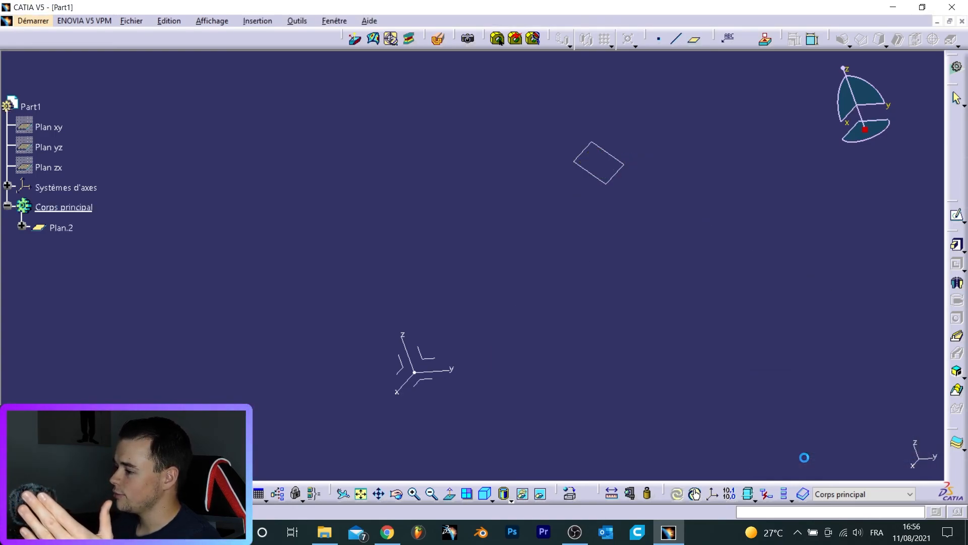
- Expand the new plane's branch in the tree to examine its nested line and point parameters
left_click(22, 225)
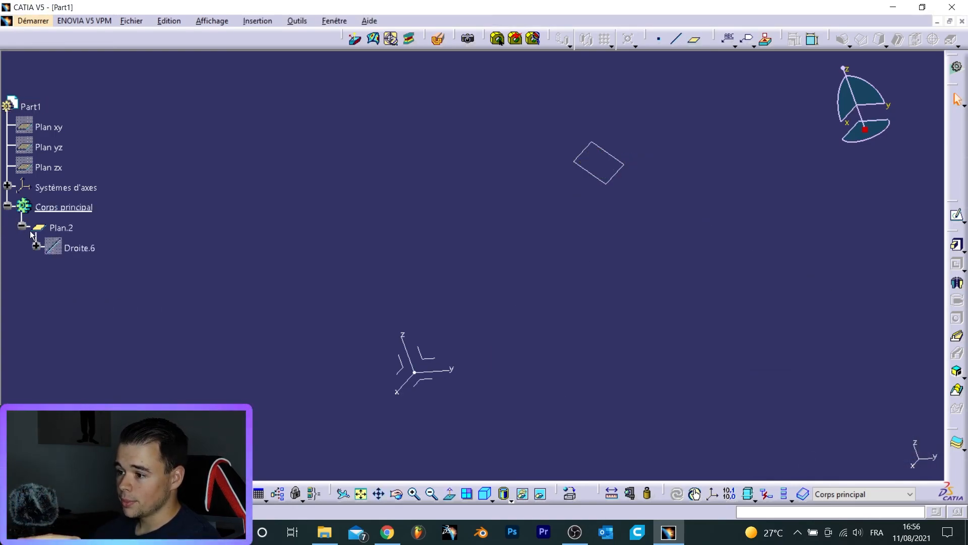
left_click(37, 247)
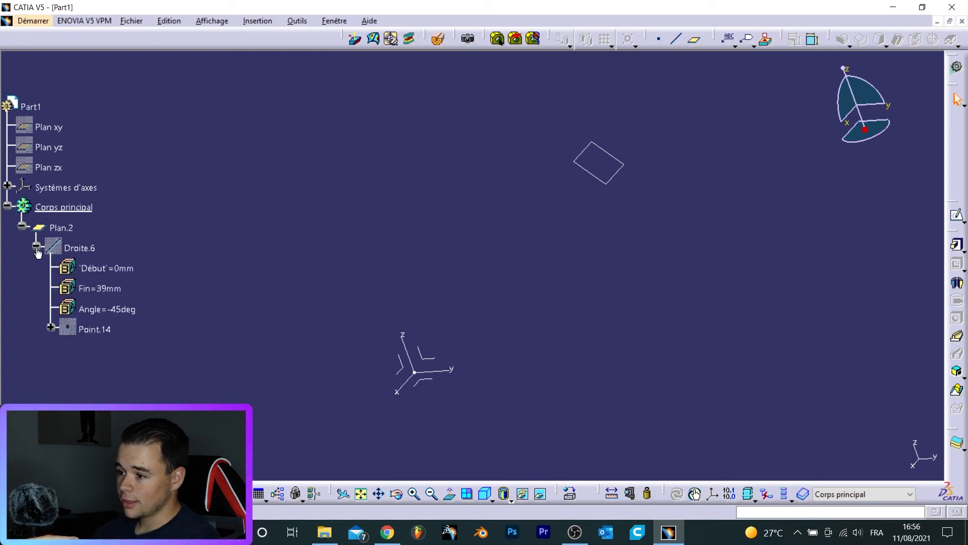
left_click(51, 327)
left_click(84, 248)
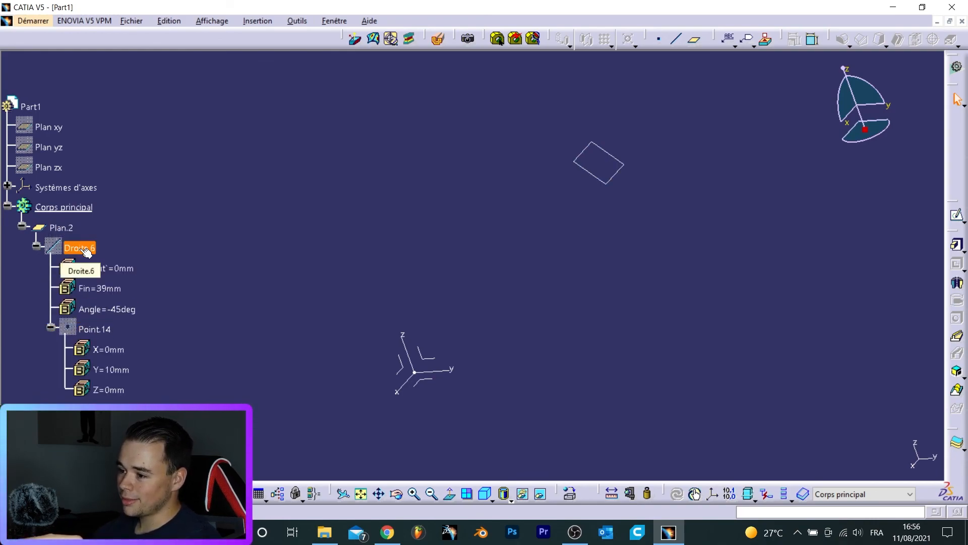
left_click(70, 229)
left_click(112, 268)
left_click(86, 249)
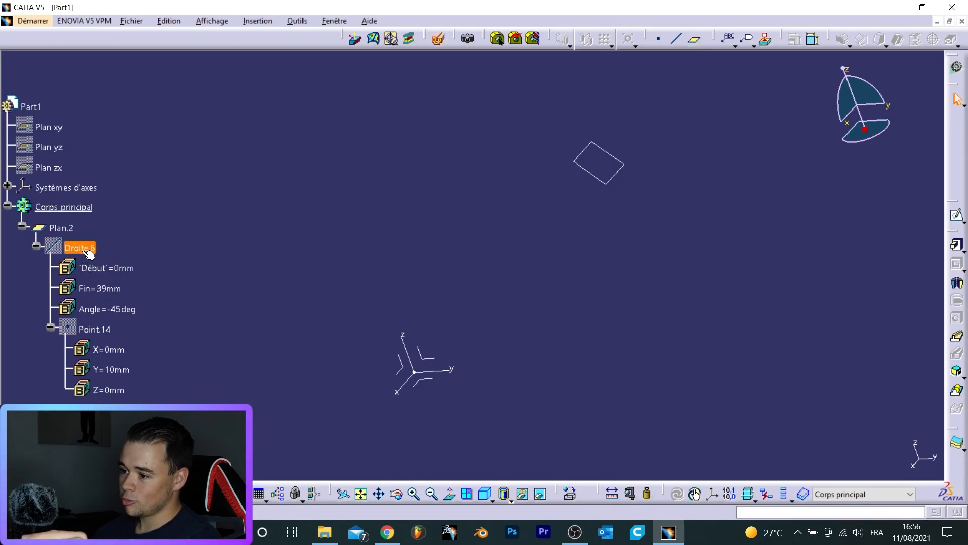
left_click(99, 331)
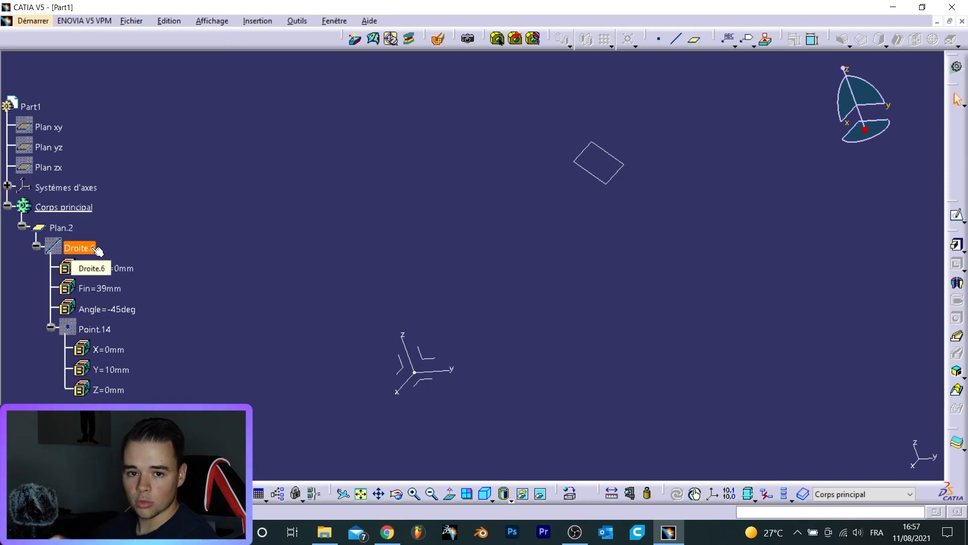
left_click(86, 265)
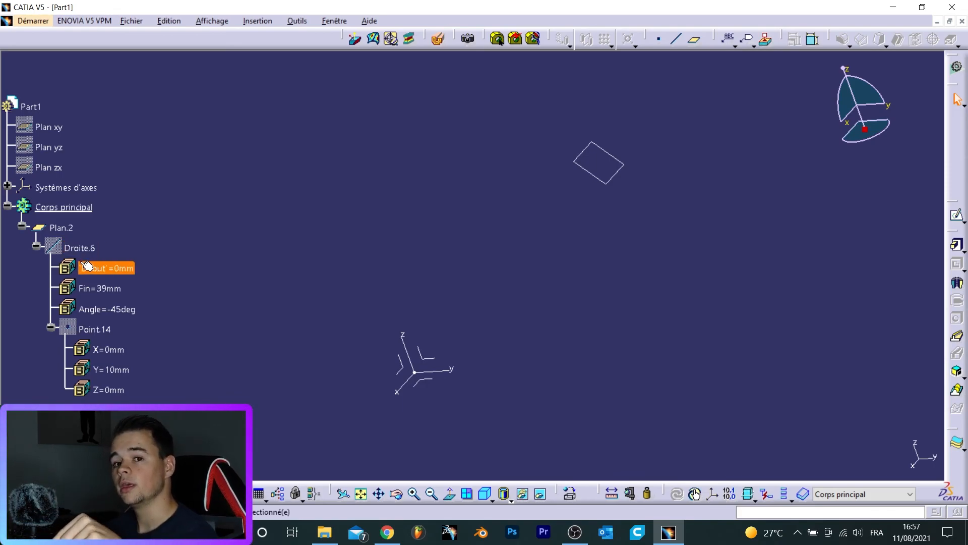